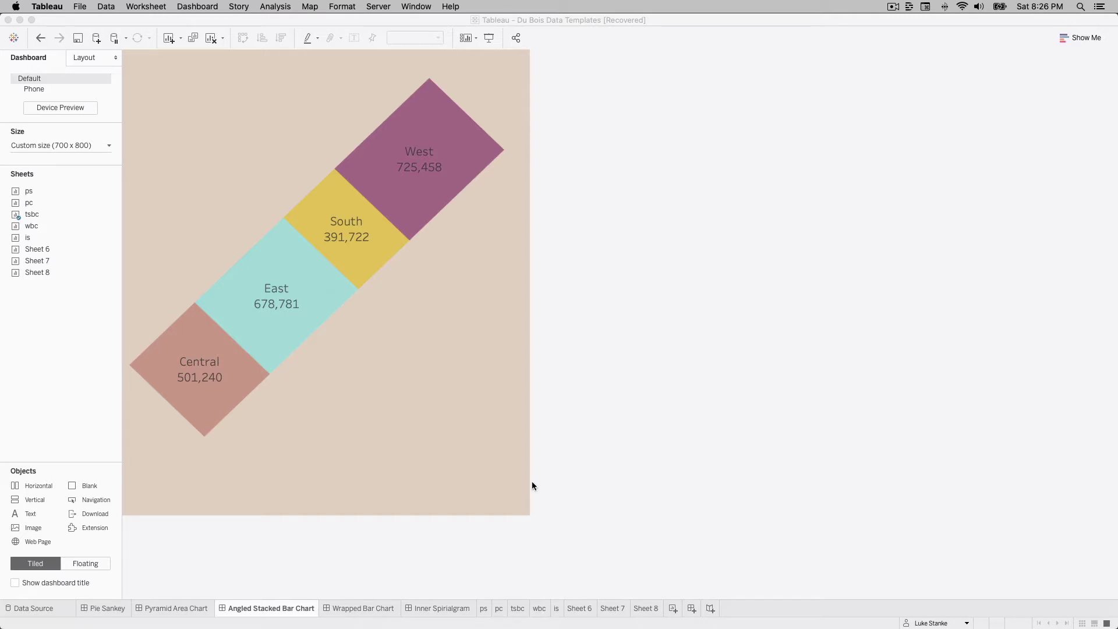
# Leave the dashboard for the tsbc worksheet with the angled stacked bar of regional sales.
pyautogui.click(517, 610)
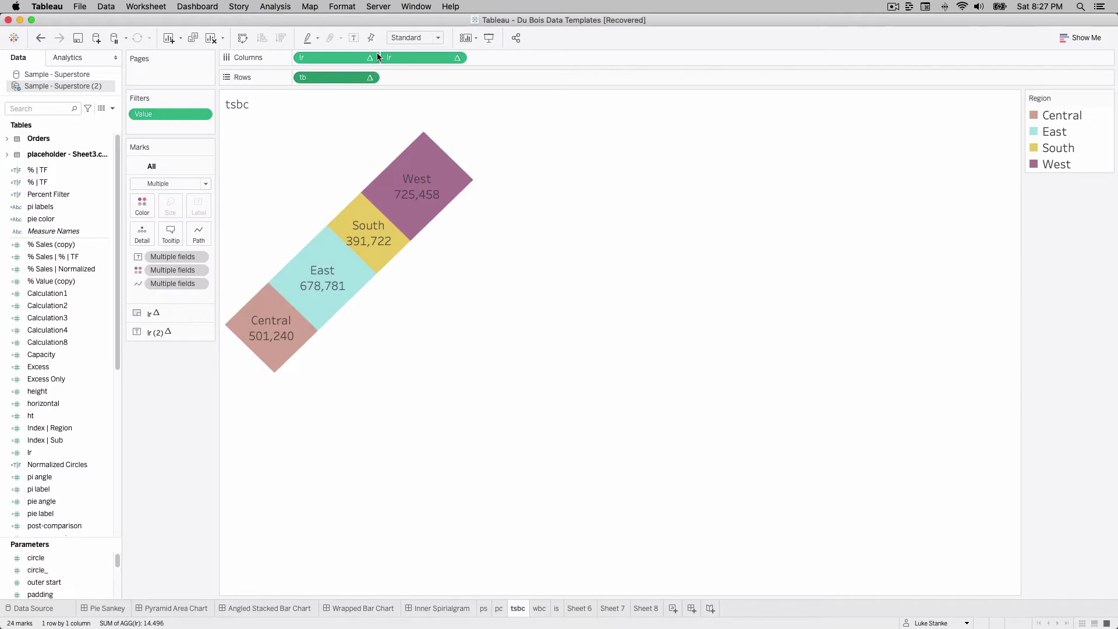
pyautogui.click(353, 58)
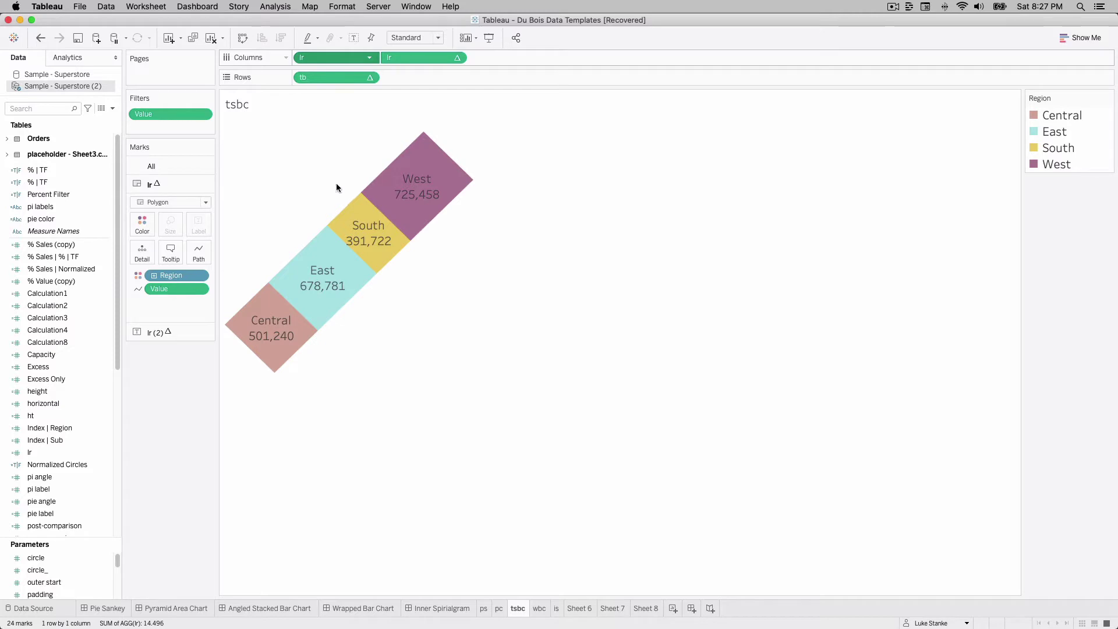
pyautogui.click(412, 56)
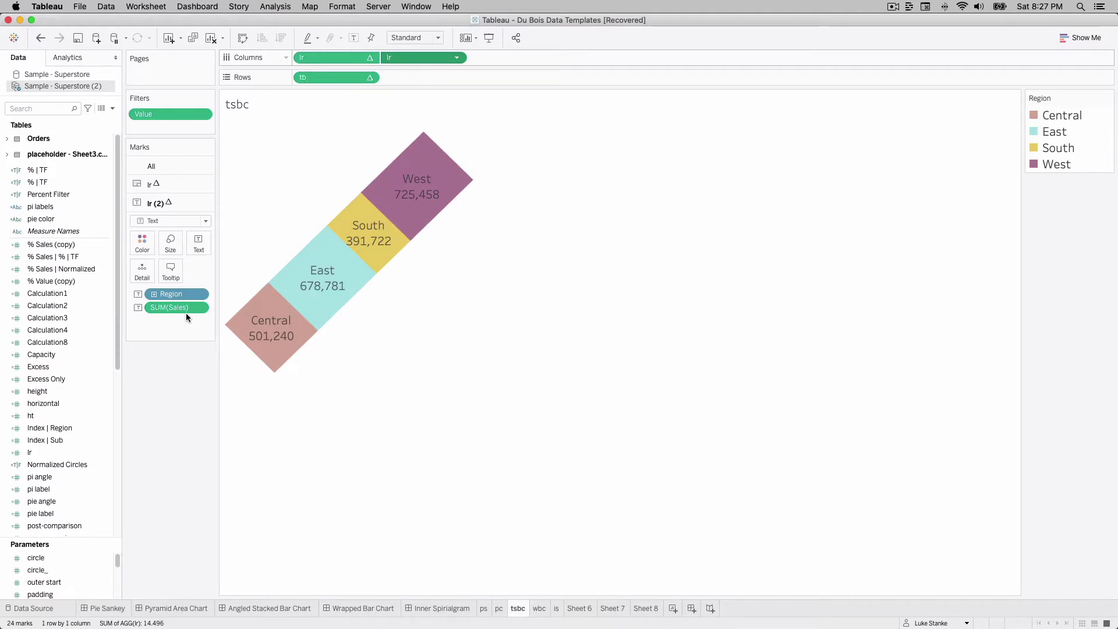
# Add blank Sheet 9 and preview the Orders and placeholder Sheet3 tables in the data source.
pyautogui.click(676, 608)
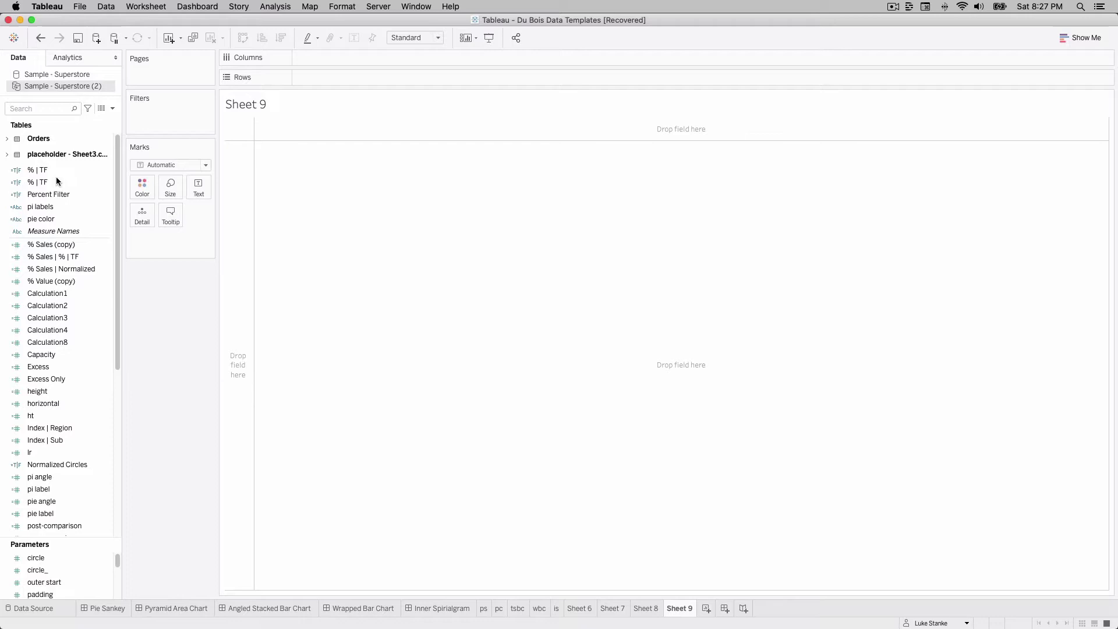
pyautogui.rightClick(56, 88)
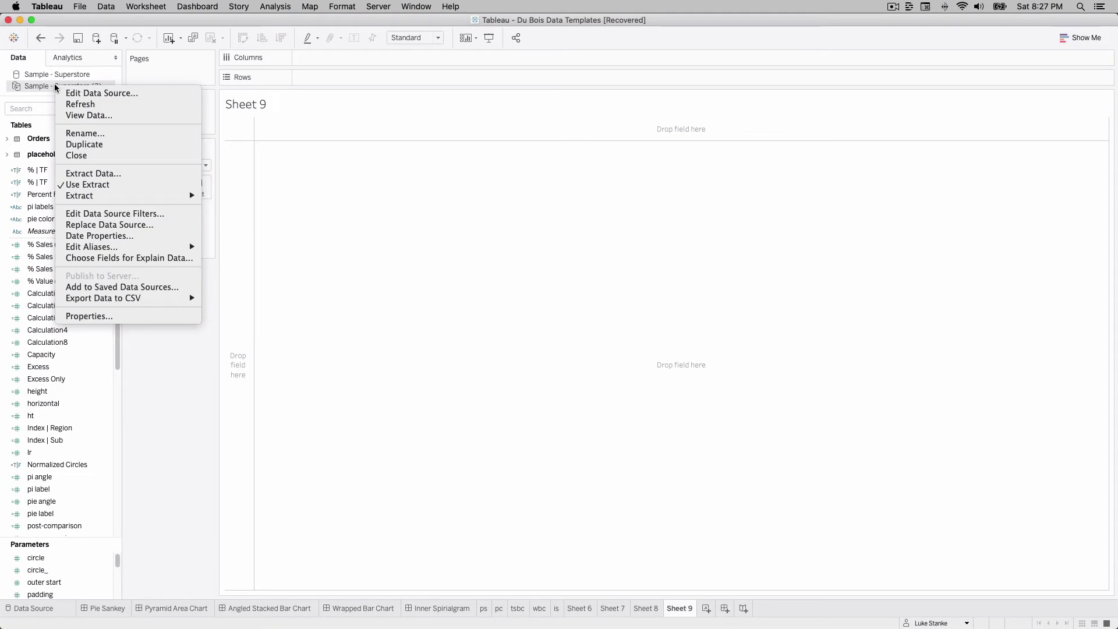
pyautogui.click(73, 93)
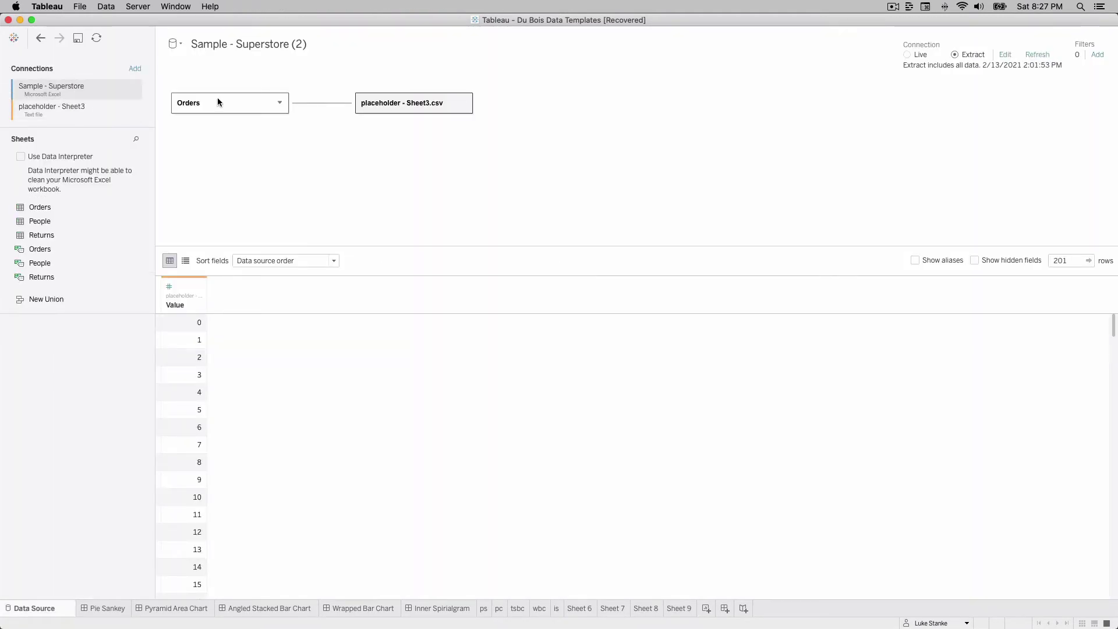
pyautogui.click(217, 103)
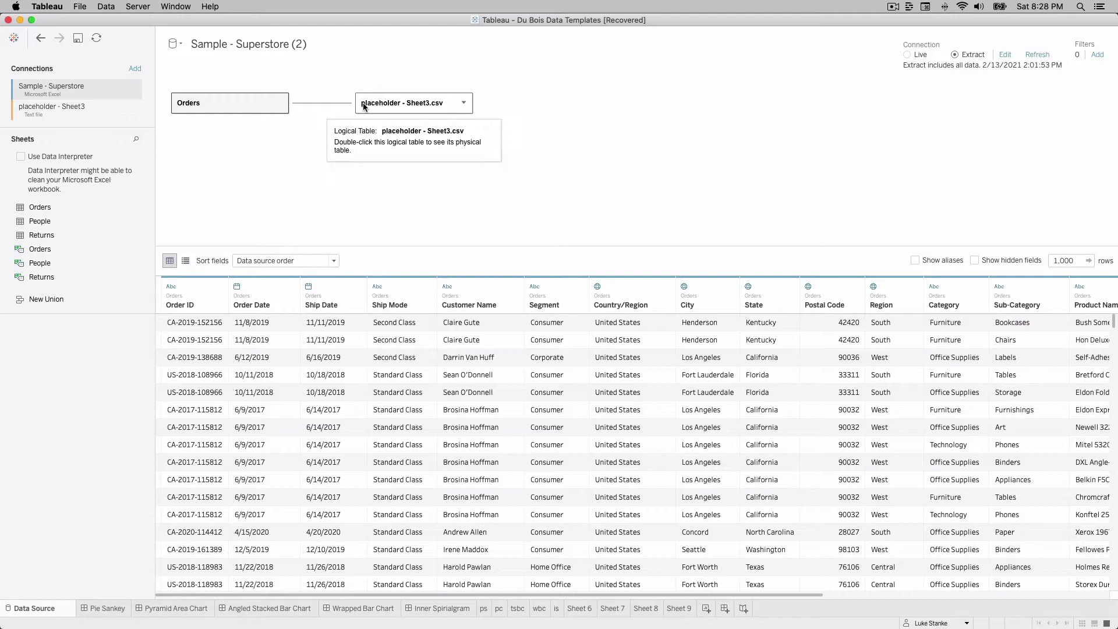
pyautogui.click(386, 107)
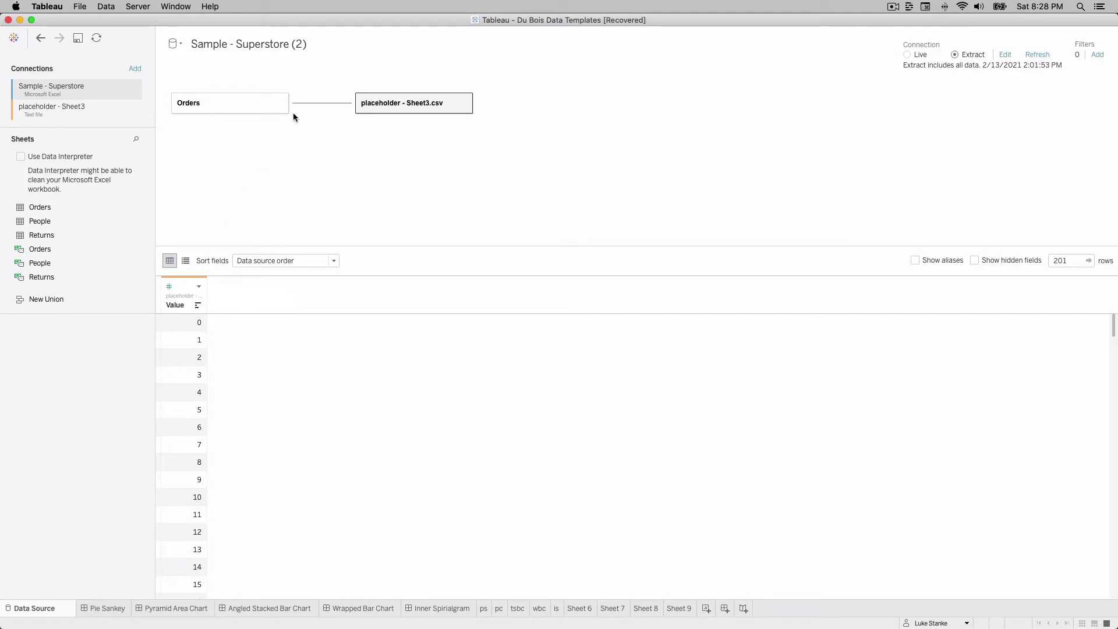
# Confirm the Orders–Sheet3 relationship calculation stays 1 = 1, then go back to Sheet 9.
pyautogui.moveTo(312, 109)
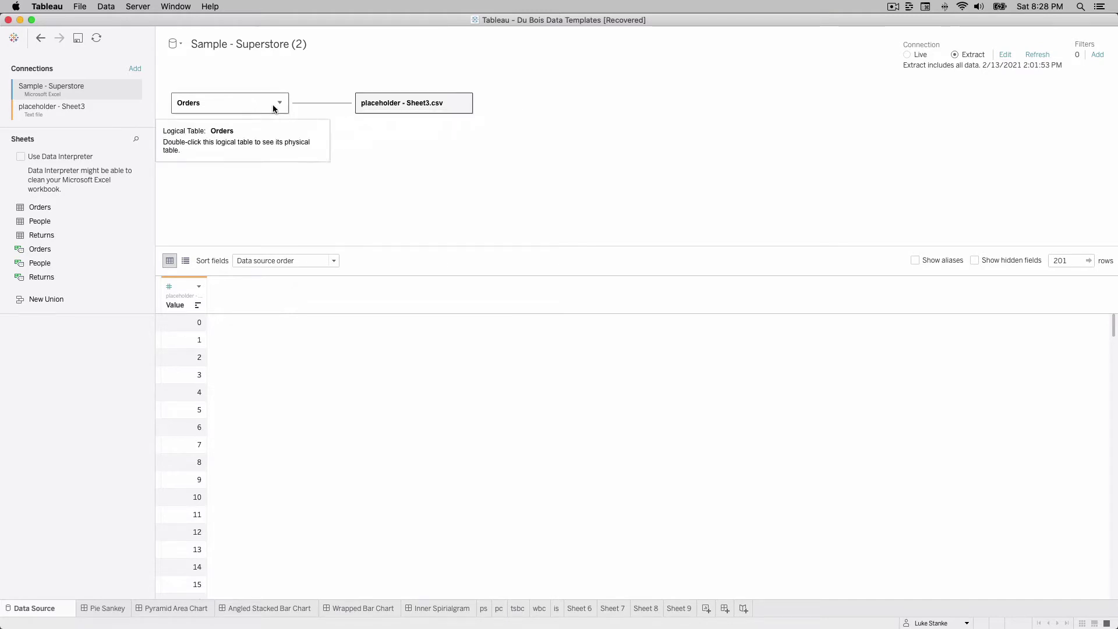
pyautogui.click(325, 103)
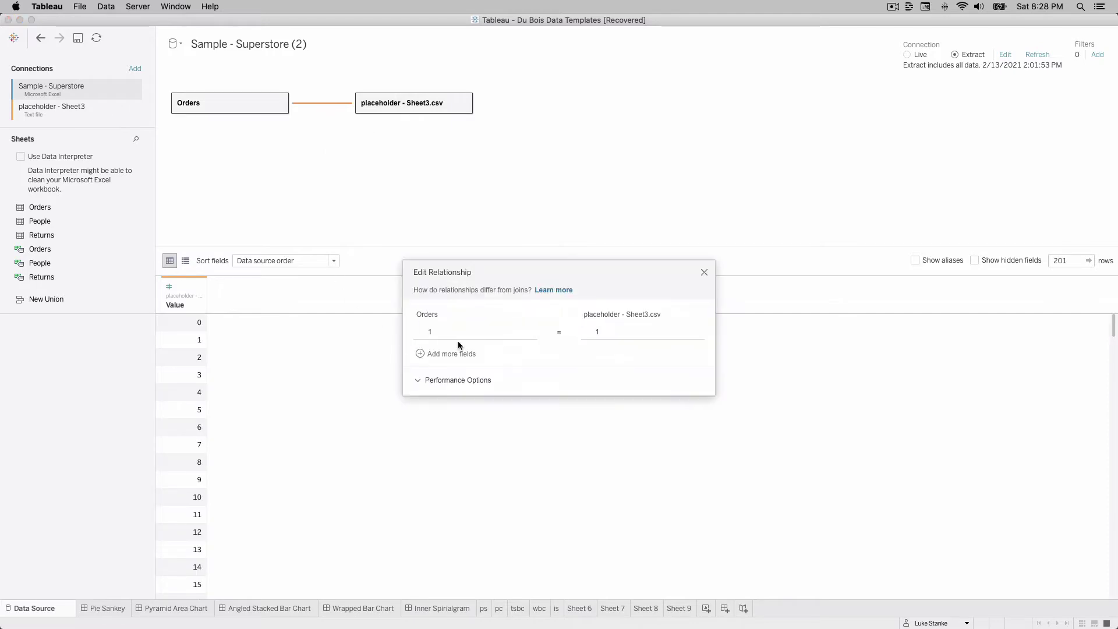
pyautogui.click(428, 330)
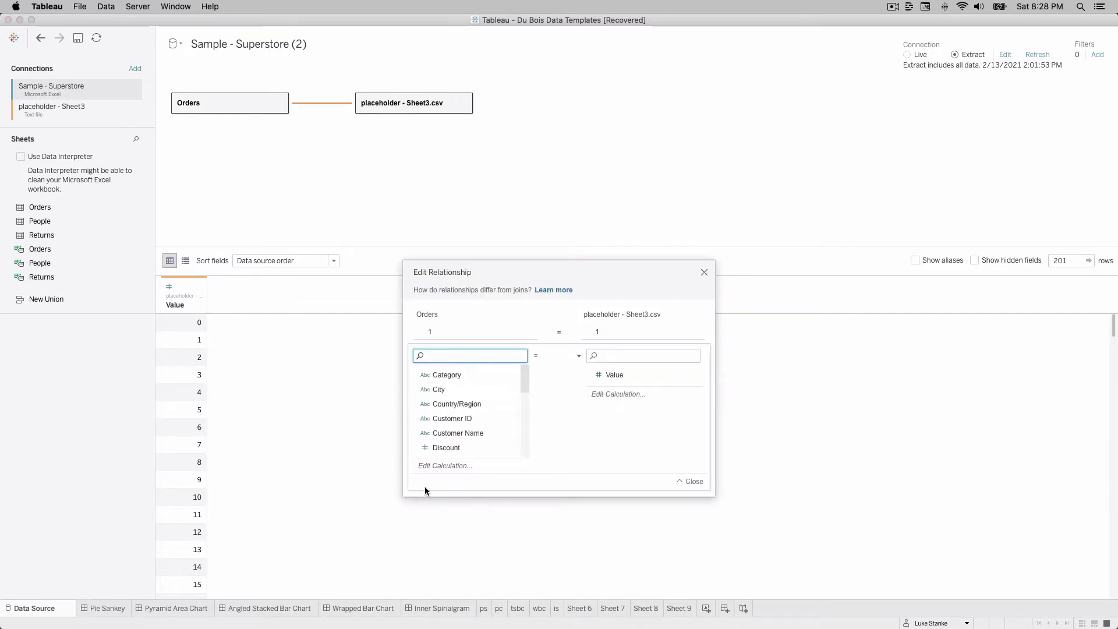
pyautogui.click(447, 466)
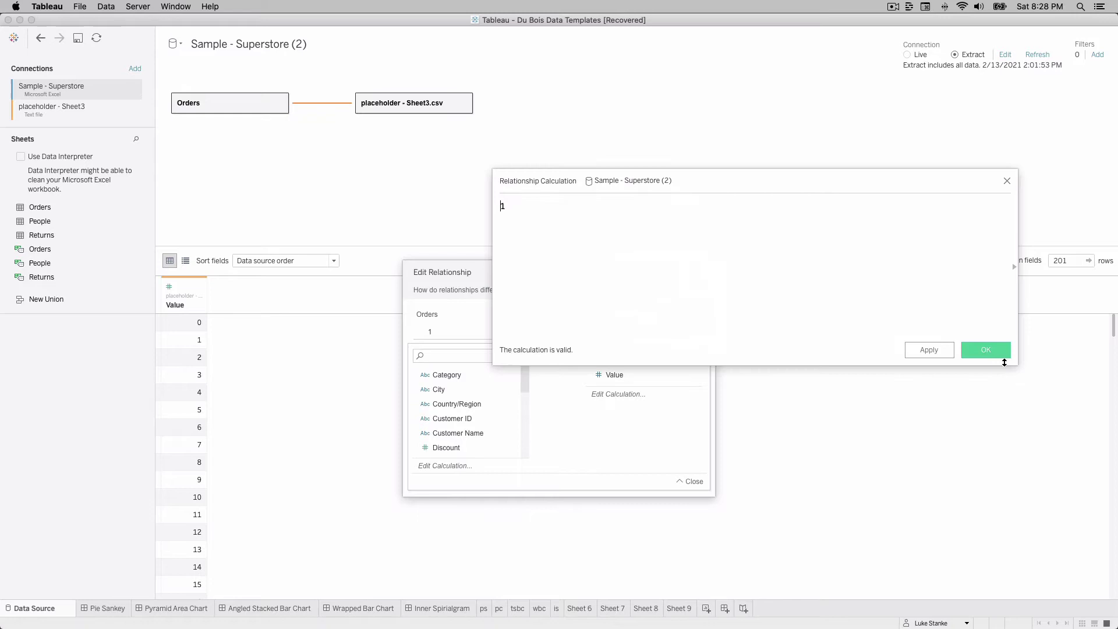
pyautogui.click(986, 348)
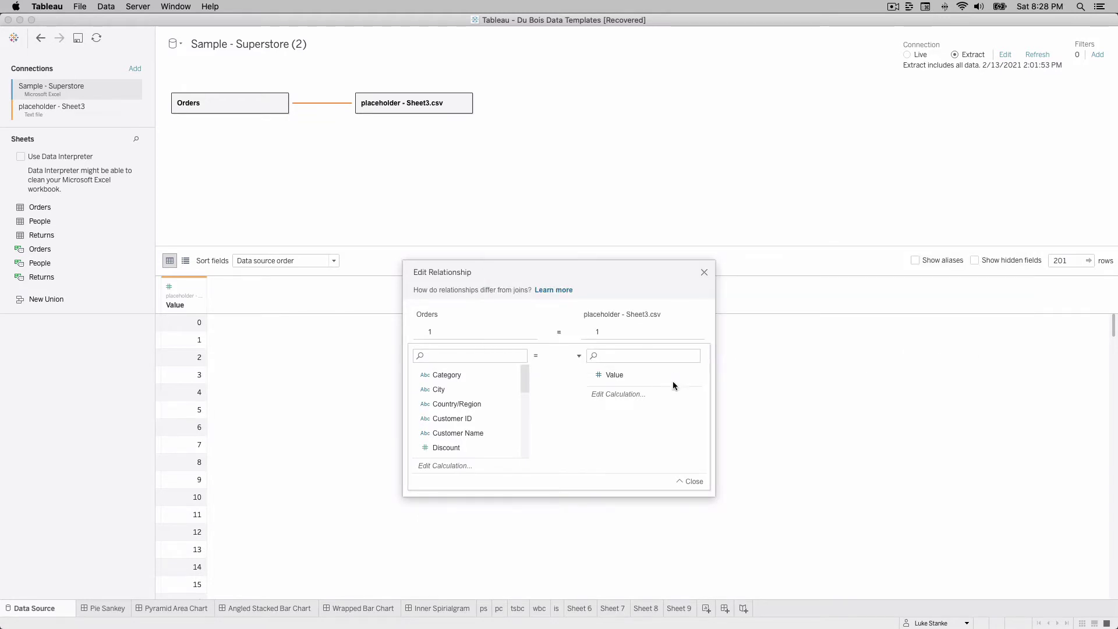
pyautogui.click(704, 272)
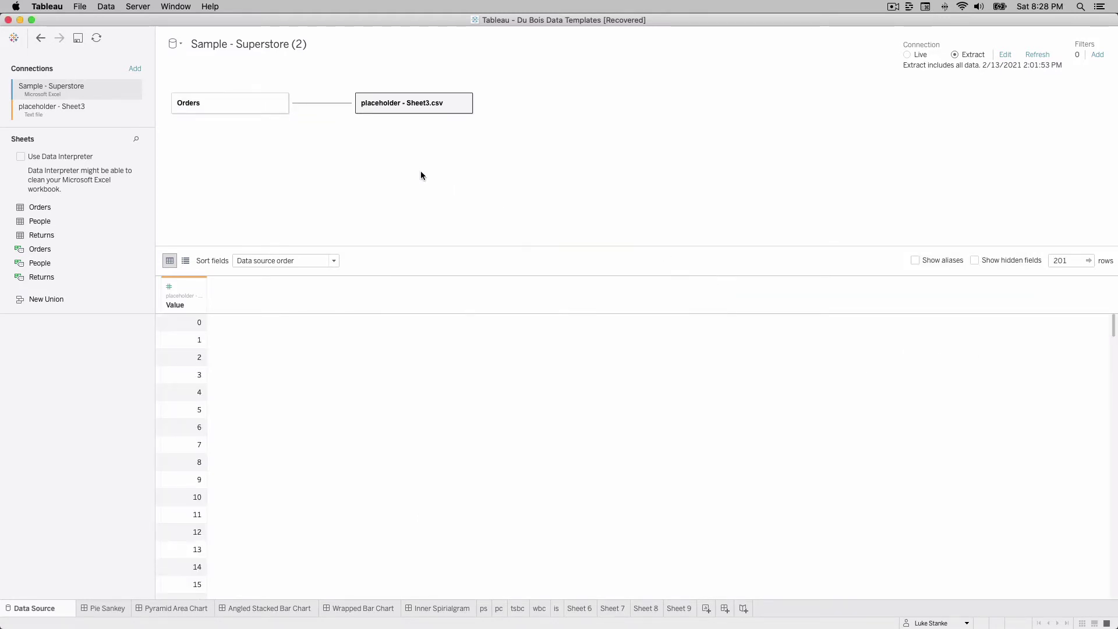
pyautogui.click(679, 609)
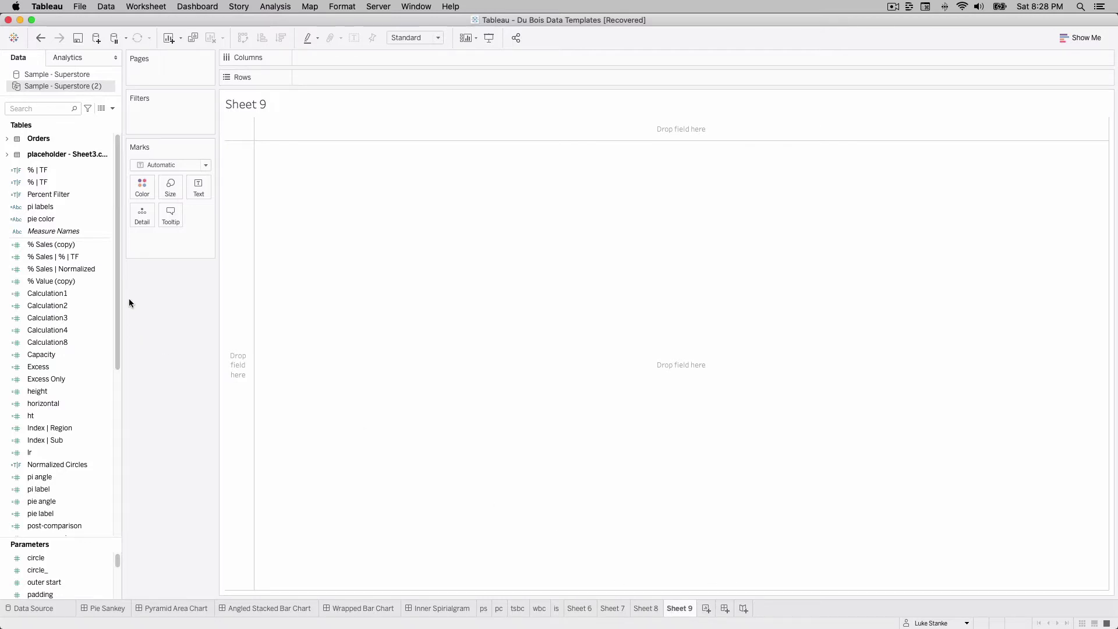
# Add an all-values filter on the placeholder Value field with its range maximum set to 4.
pyautogui.click(41, 109)
pyautogui.write('va')
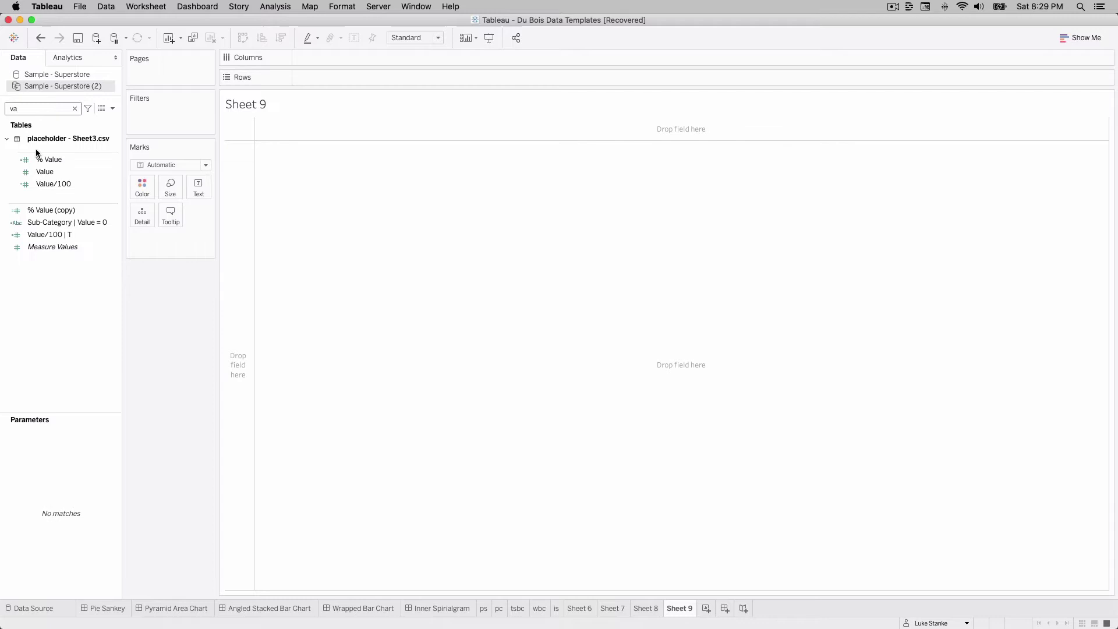
pyautogui.click(45, 174)
pyautogui.moveTo(44, 177); pyautogui.dragTo(152, 128)
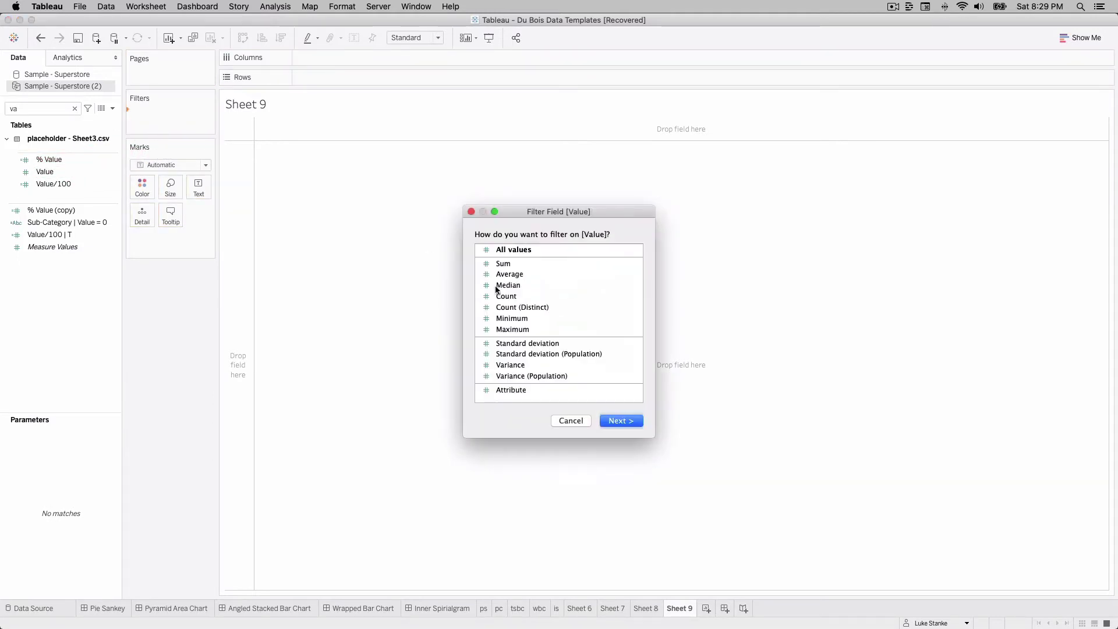
pyautogui.click(544, 251)
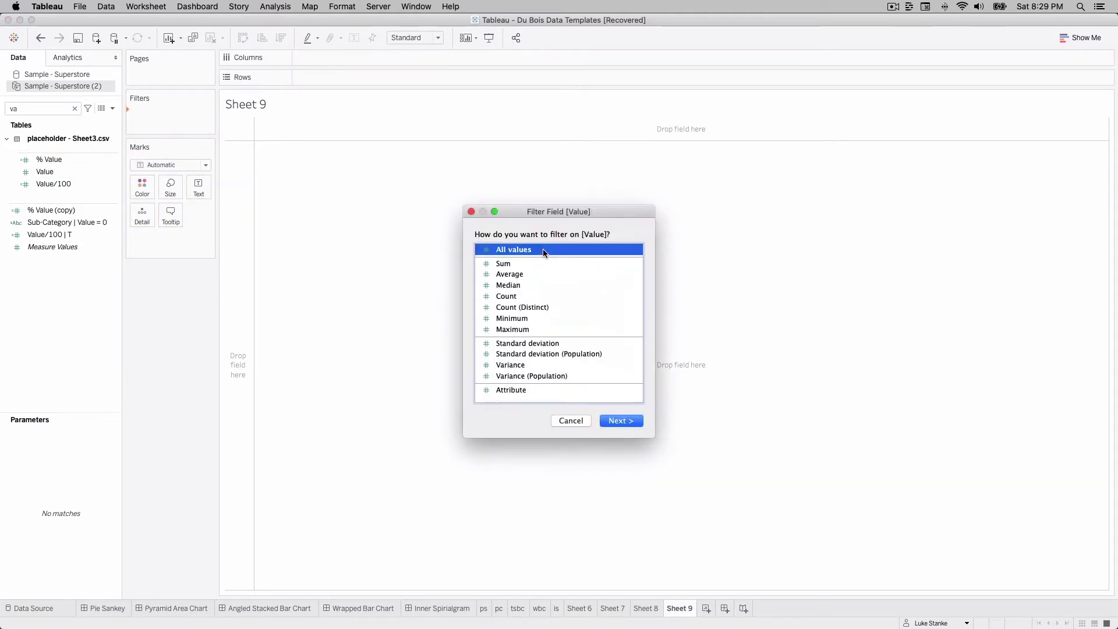
pyautogui.click(621, 421)
pyautogui.doubleClick(622, 318)
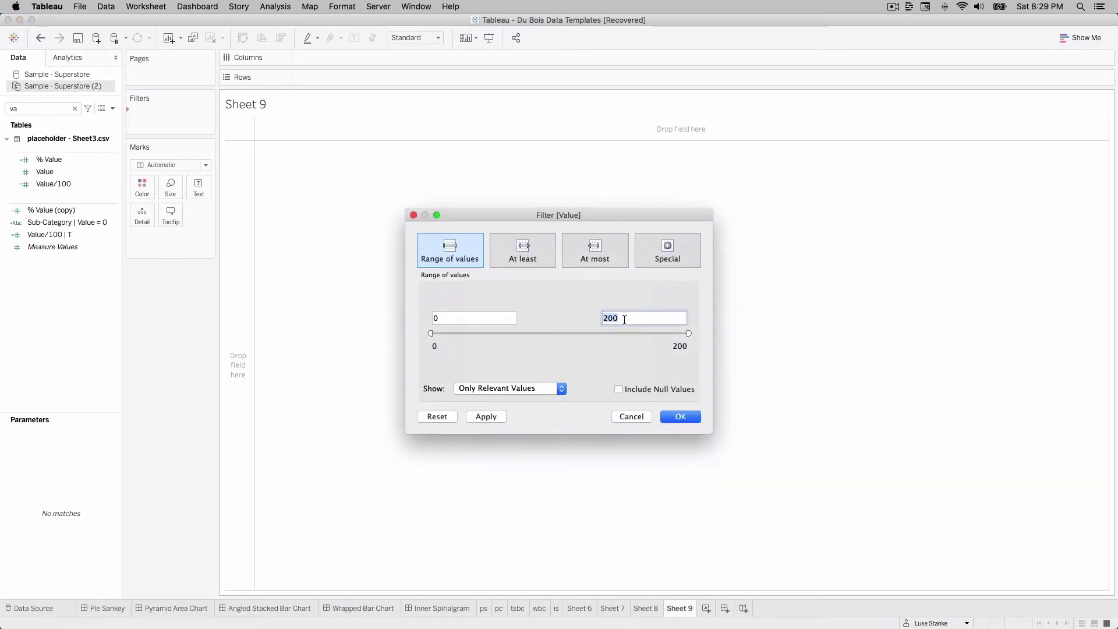
pyautogui.write('4')
pyautogui.click(687, 417)
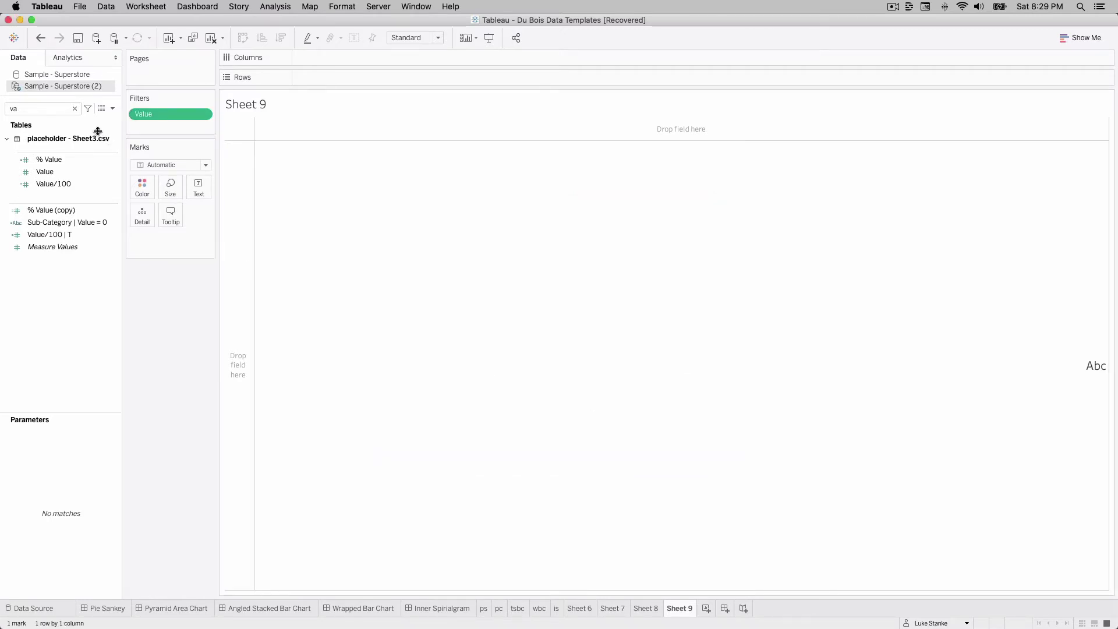
# Colour the marks by Region.
pyautogui.doubleClick(17, 110)
pyautogui.write('rep')
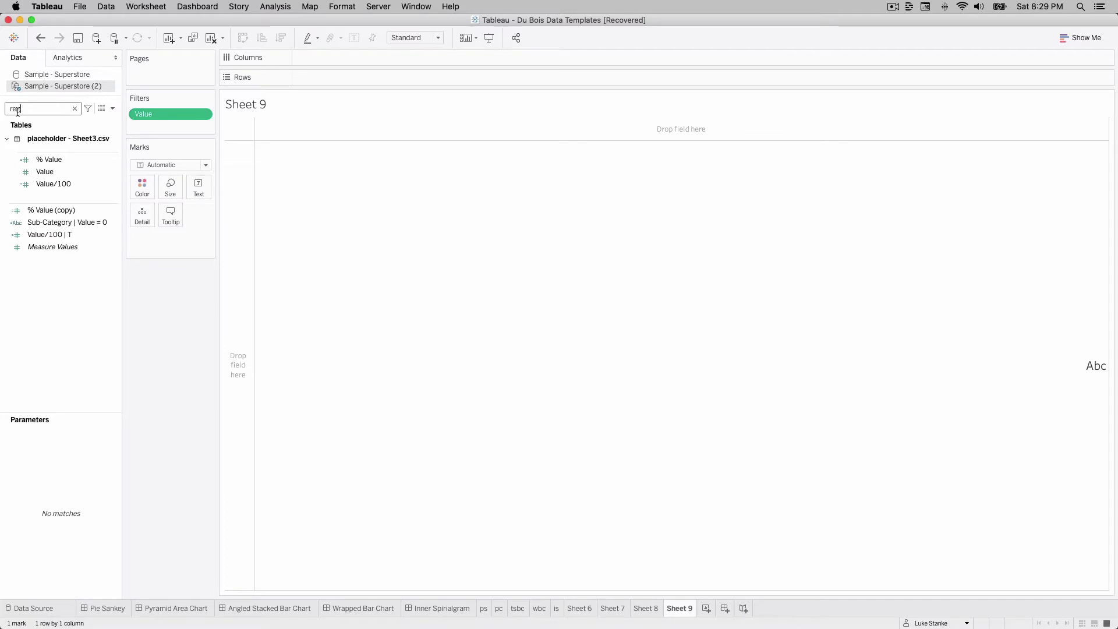
pyautogui.press('BackSpace')
pyautogui.write('g')
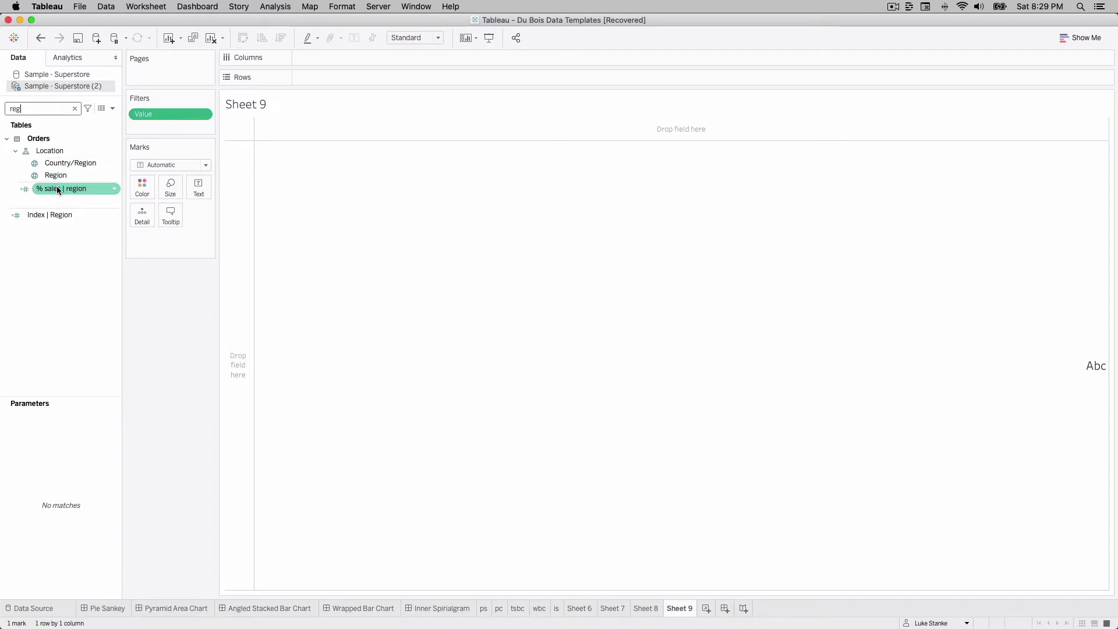
pyautogui.moveTo(57, 174); pyautogui.dragTo(142, 188)
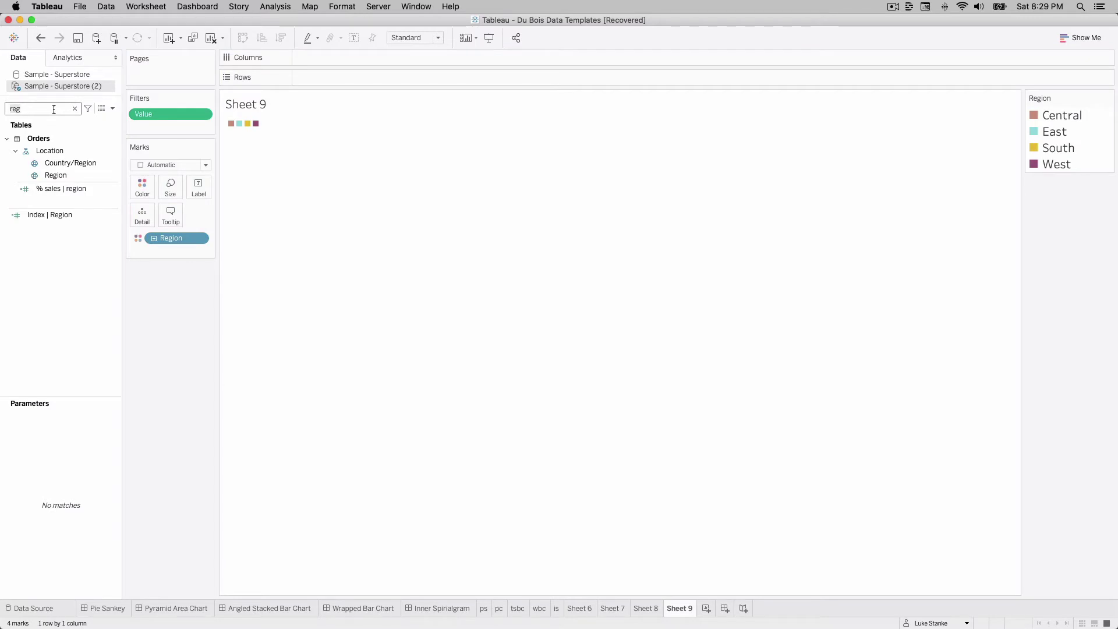
# Add Value to Detail as a dimension and change the mark type to Circle.
pyautogui.write('va')
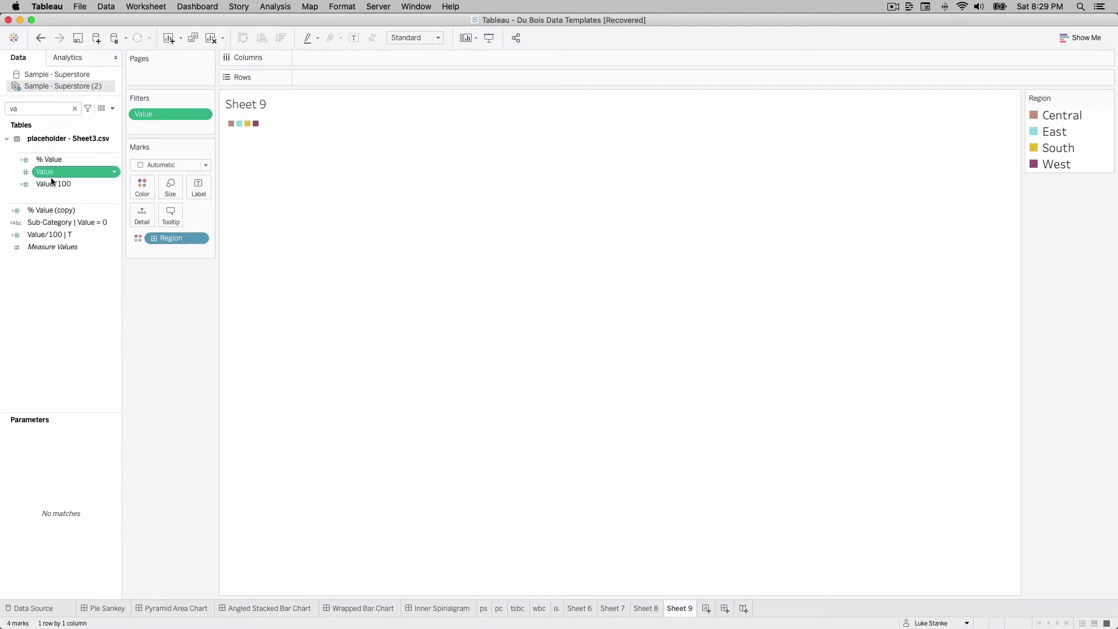
pyautogui.moveTo(52, 182); pyautogui.dragTo(173, 250)
pyautogui.click(198, 252)
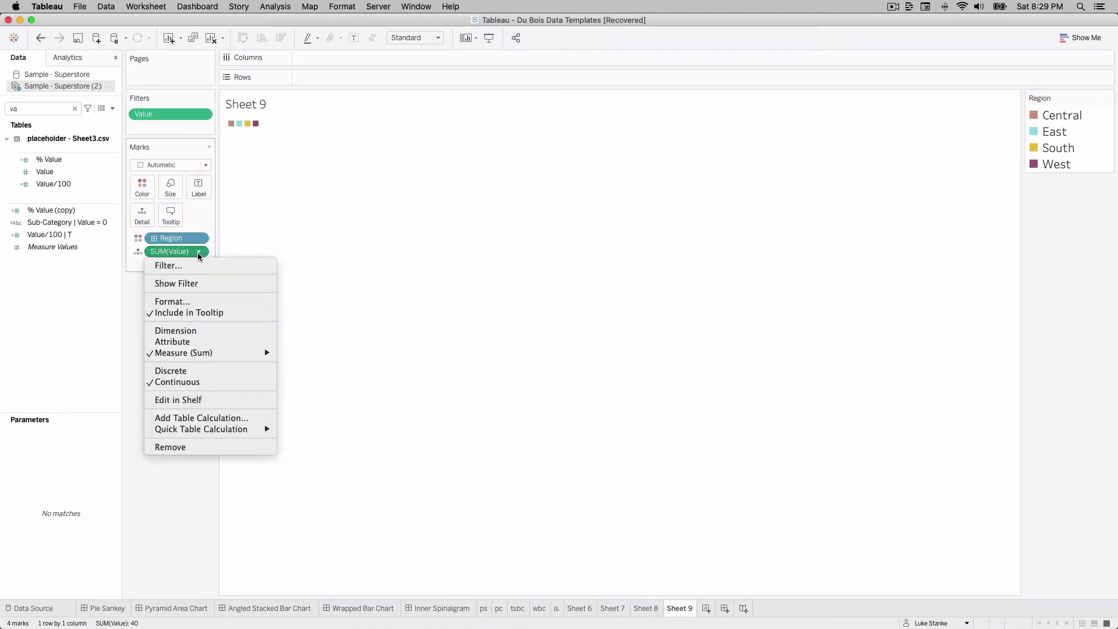
pyautogui.click(195, 333)
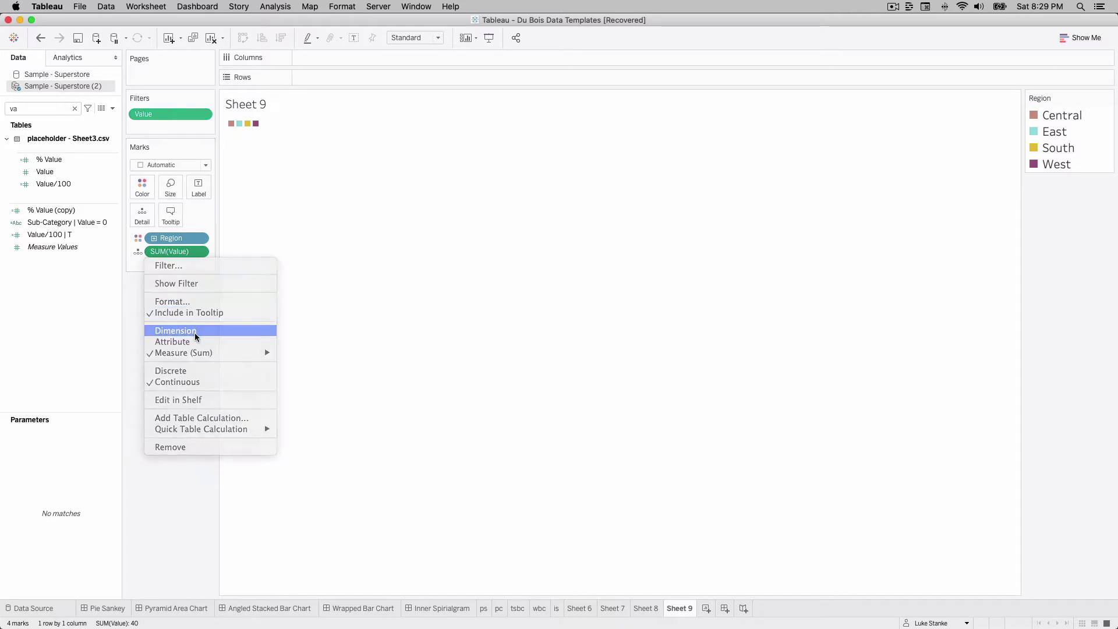
pyautogui.click(159, 165)
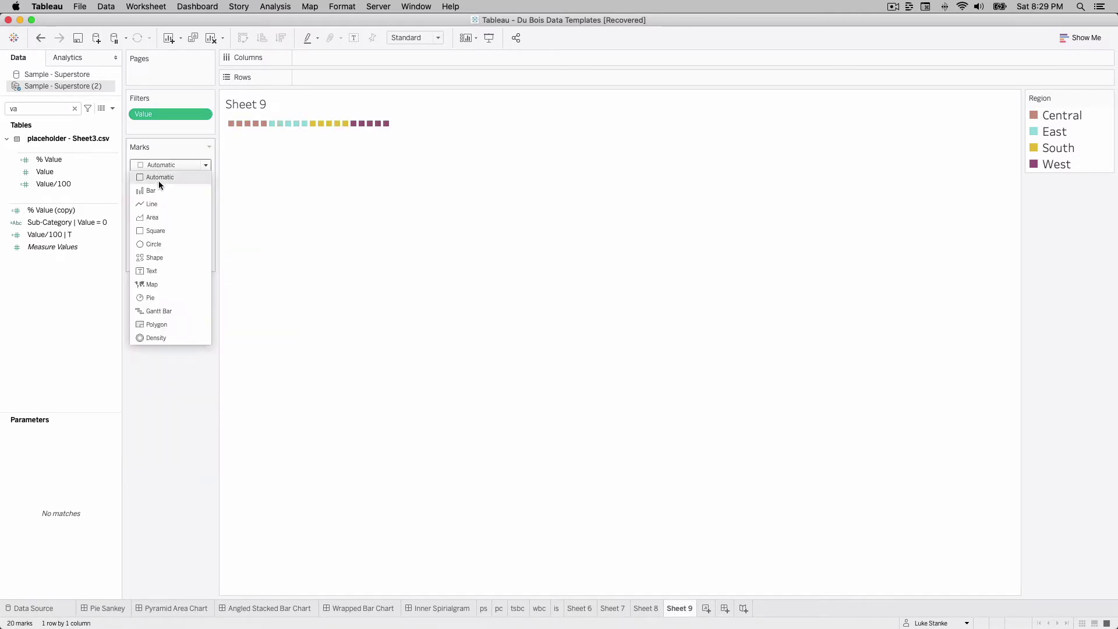
pyautogui.click(156, 240)
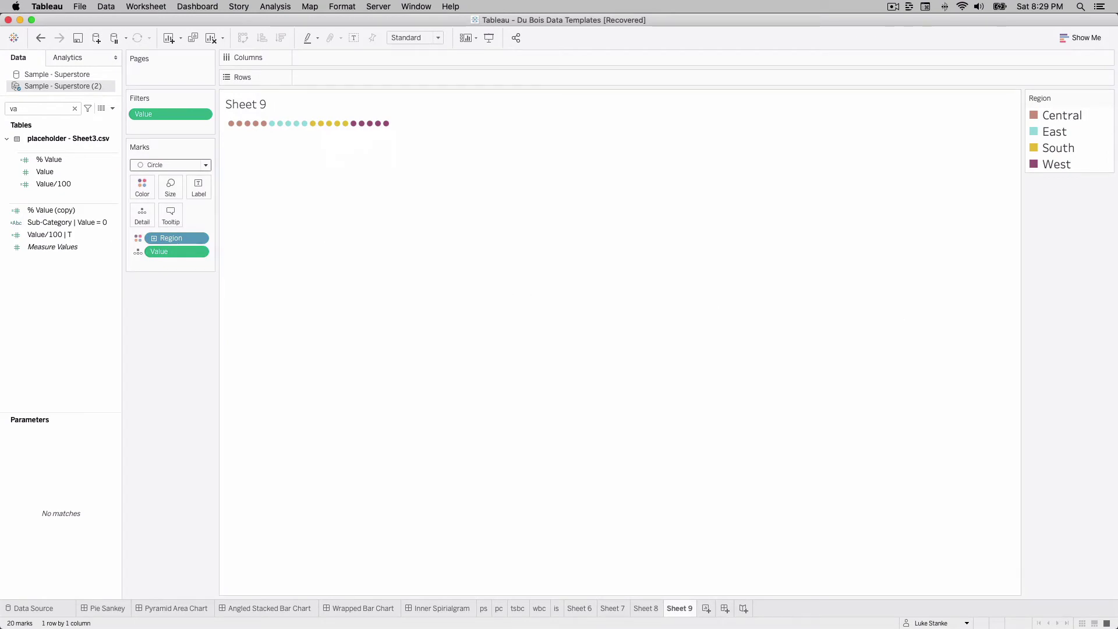
pyautogui.click(113, 108)
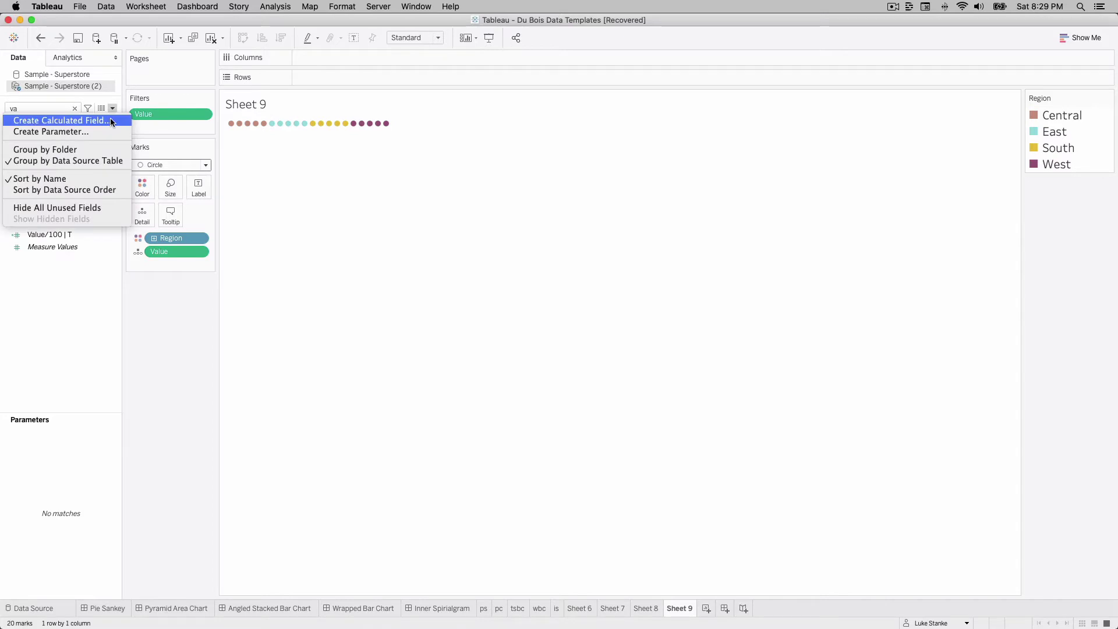
pyautogui.click(52, 119)
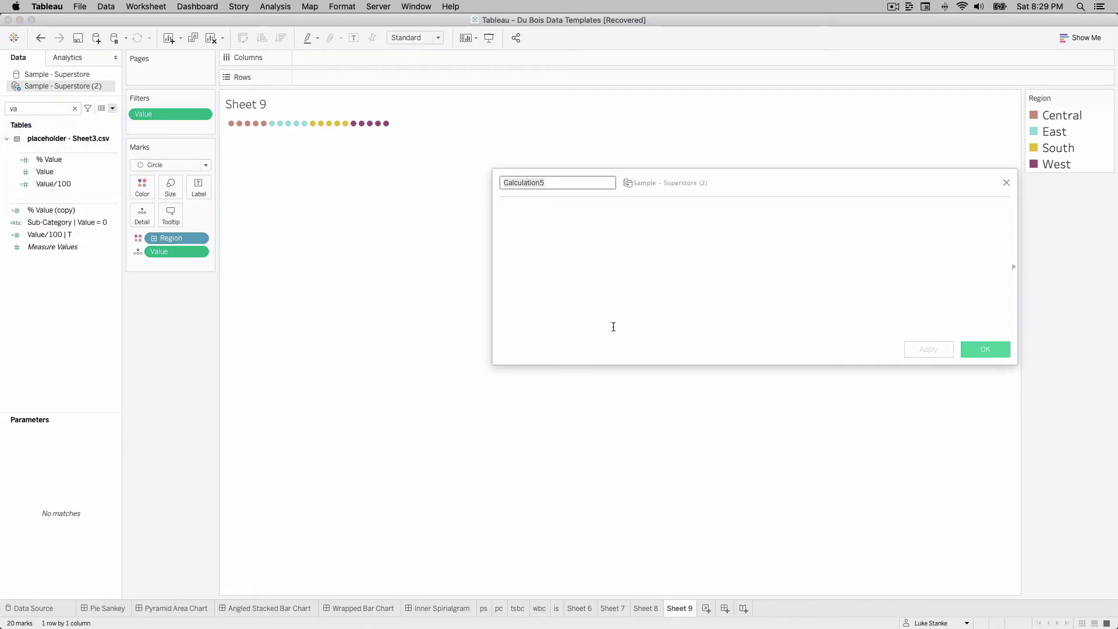
pyautogui.write('le')
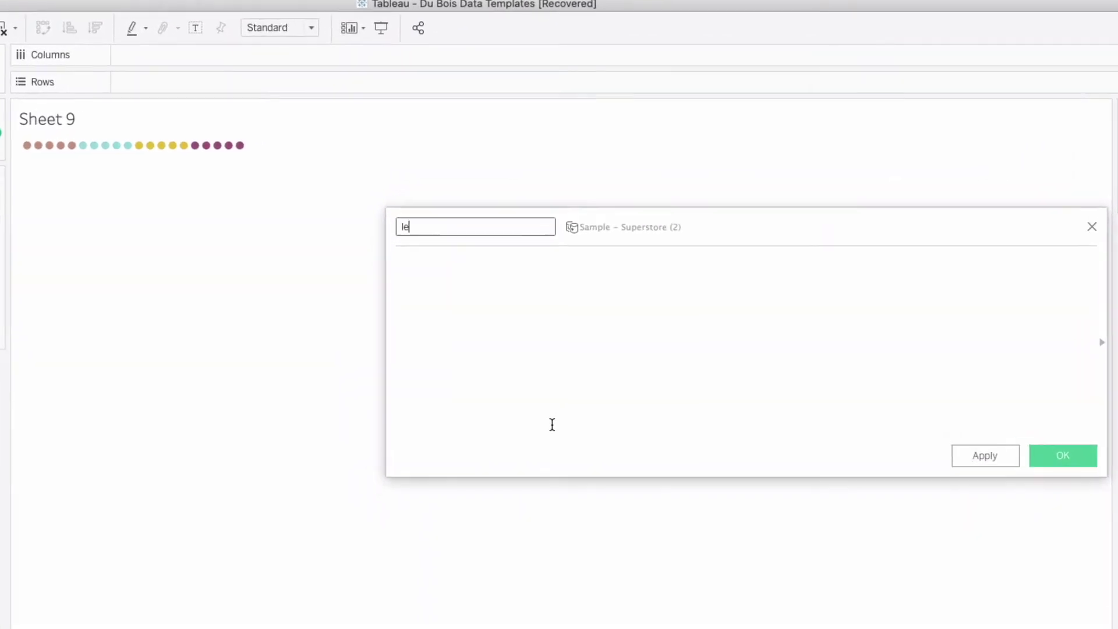
pyautogui.write('ft-ri')
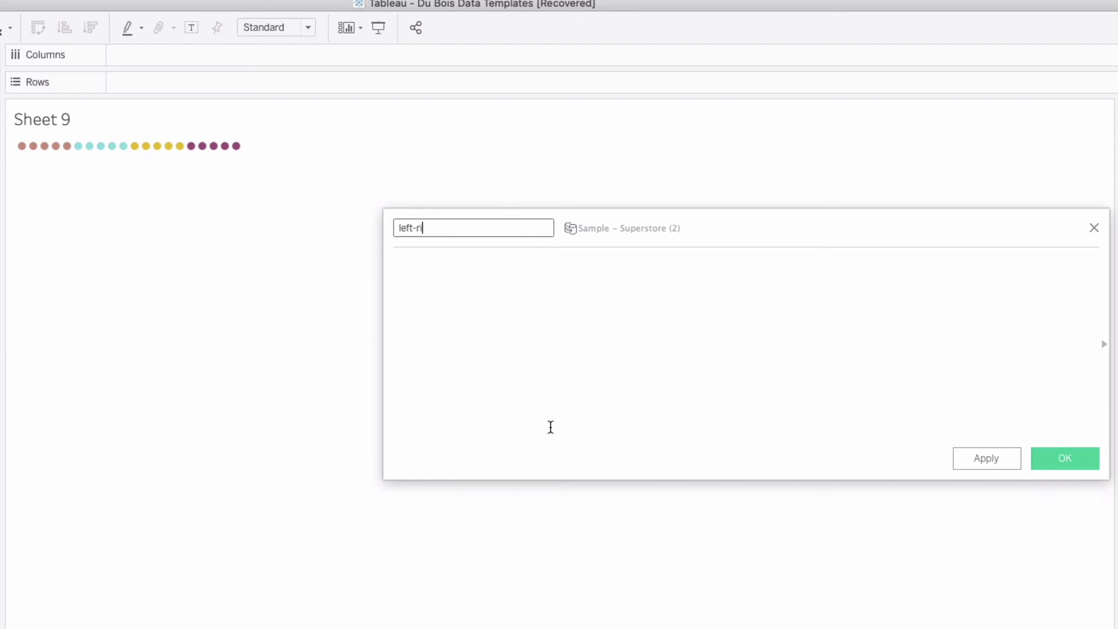
pyautogui.write('ght')
pyautogui.click(550, 426)
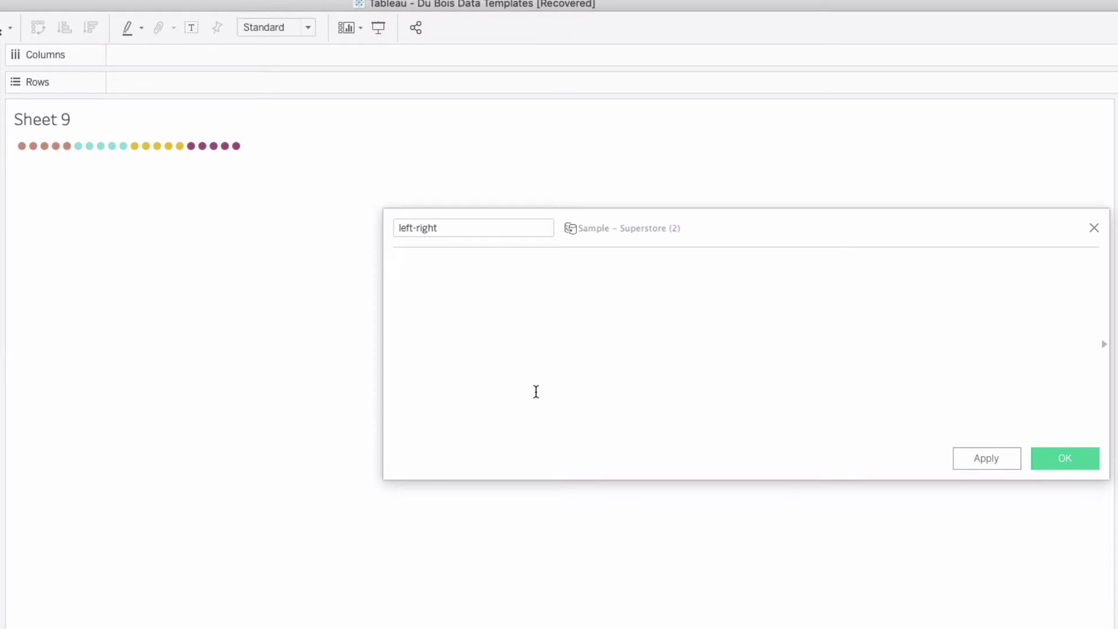
pyautogui.moveTo(33, 145)
pyautogui.write('IF COUNTD(V')
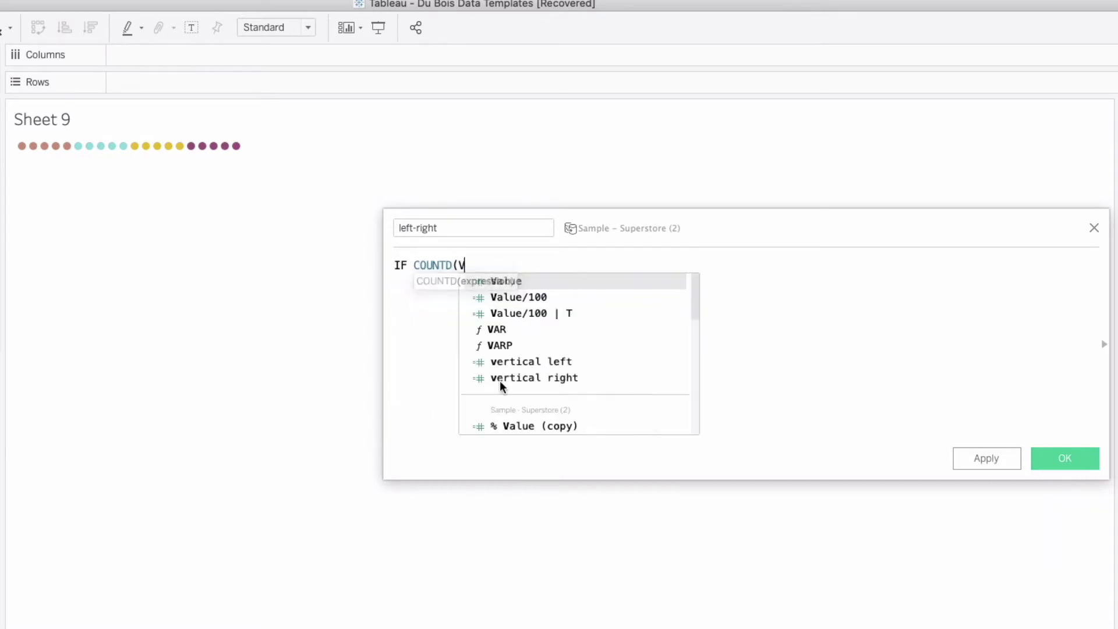
pyautogui.press('Return')
pyautogui.write(') > 1')
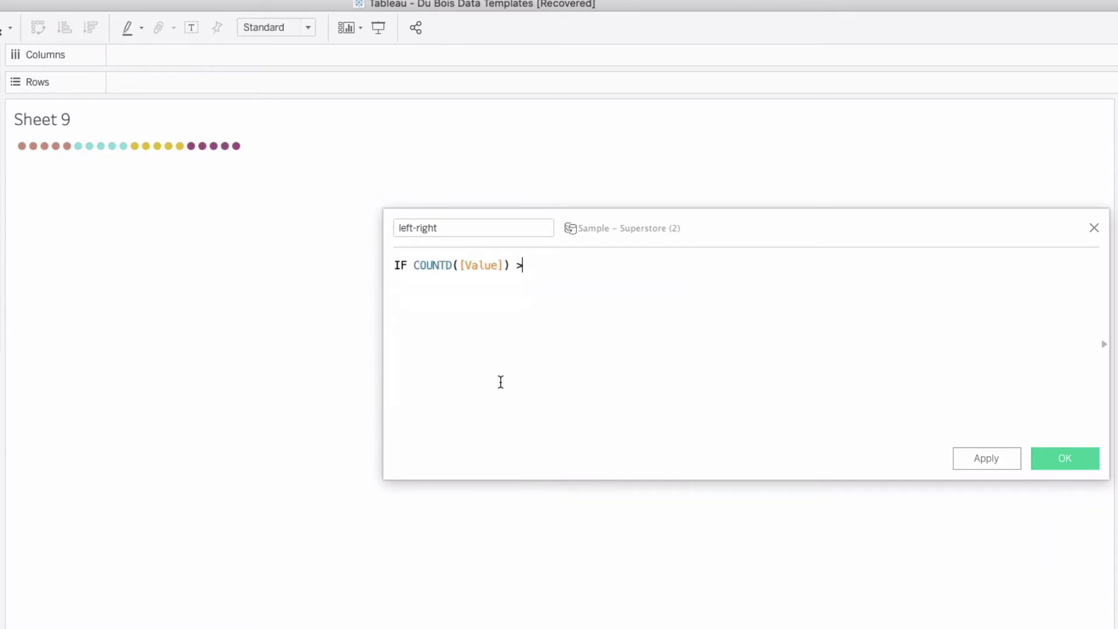
pyautogui.press('Return')
pyautogui.write('THEN ((ZN(LOOK')
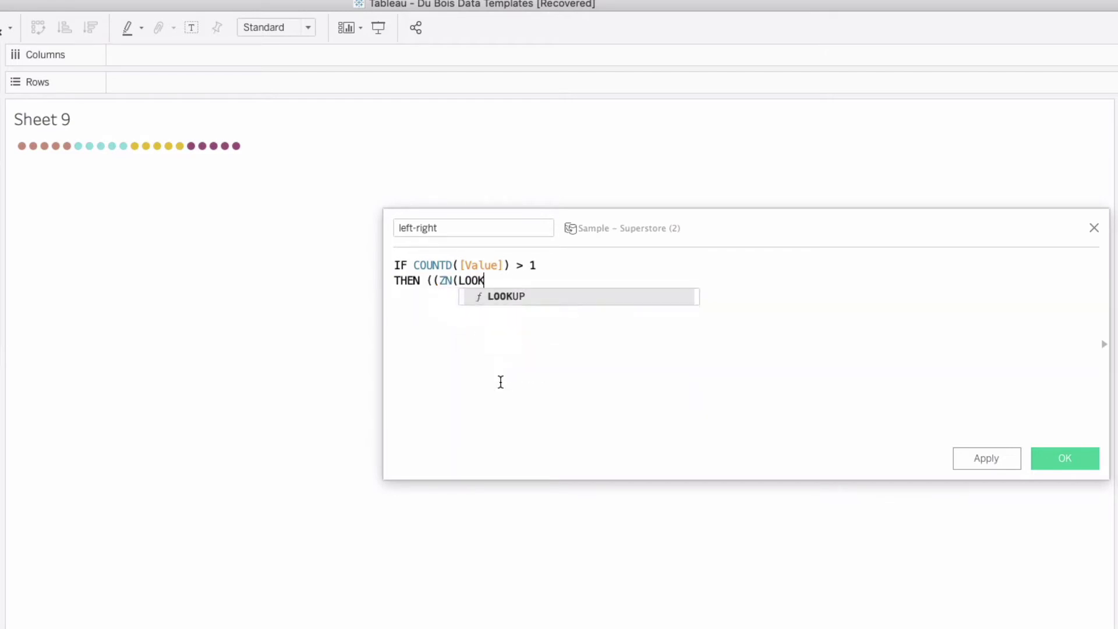
pyautogui.write('UP(RUNNING_S')
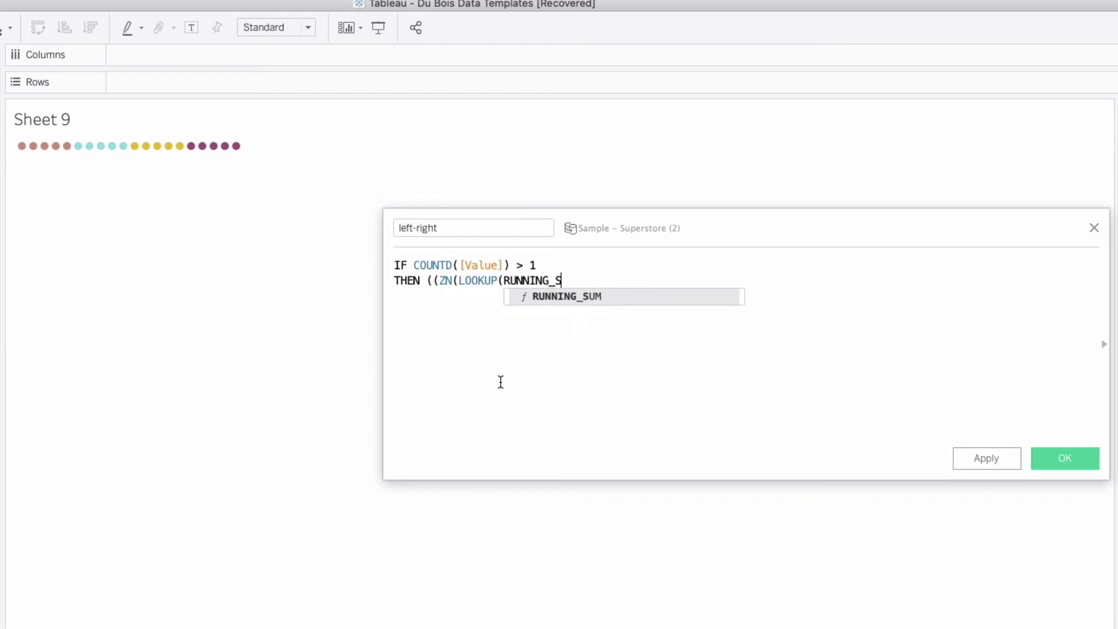
pyautogui.write('UM(MIN')
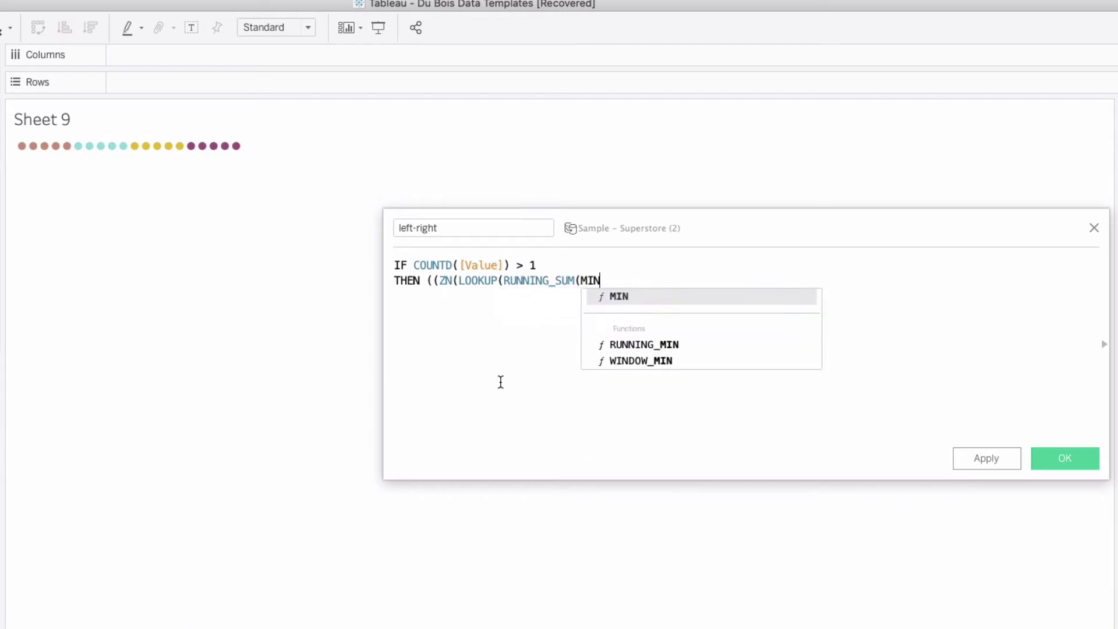
pyautogui.press('BackSpace')
pyautogui.press('BackSpace')
pyautogui.press('BackSpace')
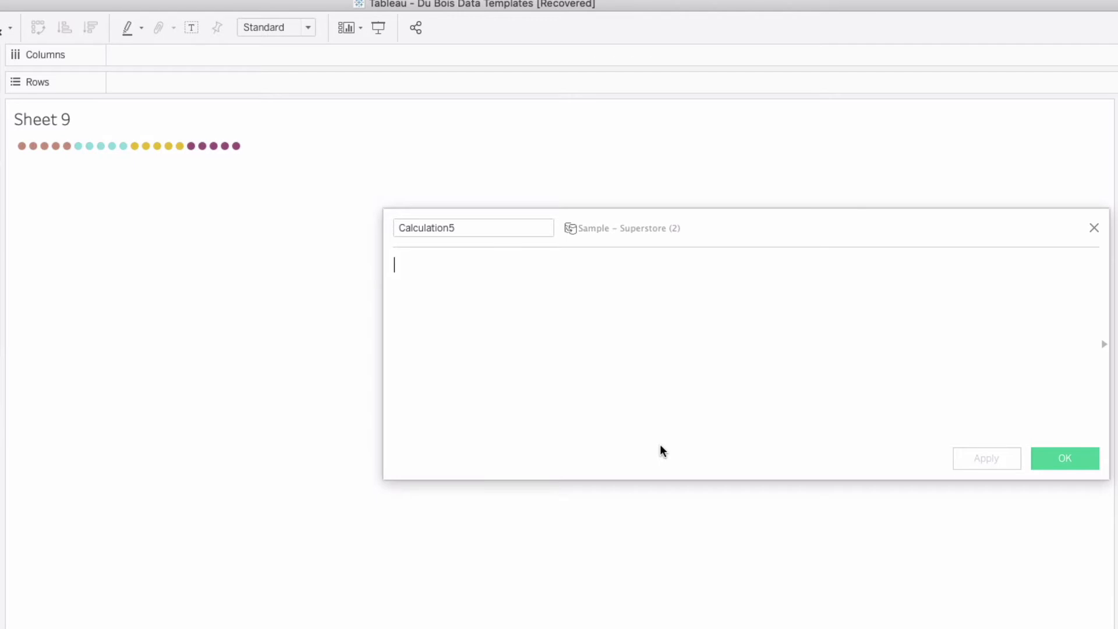
# Enter the numerator {FIXED [Value],[Region]: SUM([Sales])} in the calculation editor.
pyautogui.write('{FI')
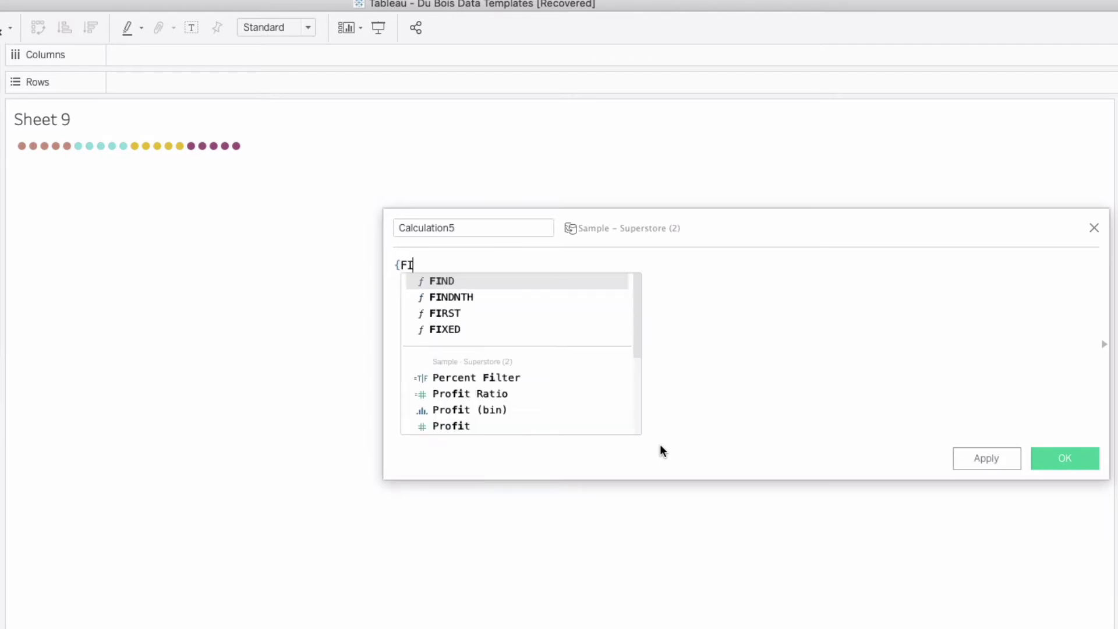
pyautogui.write('XED ')
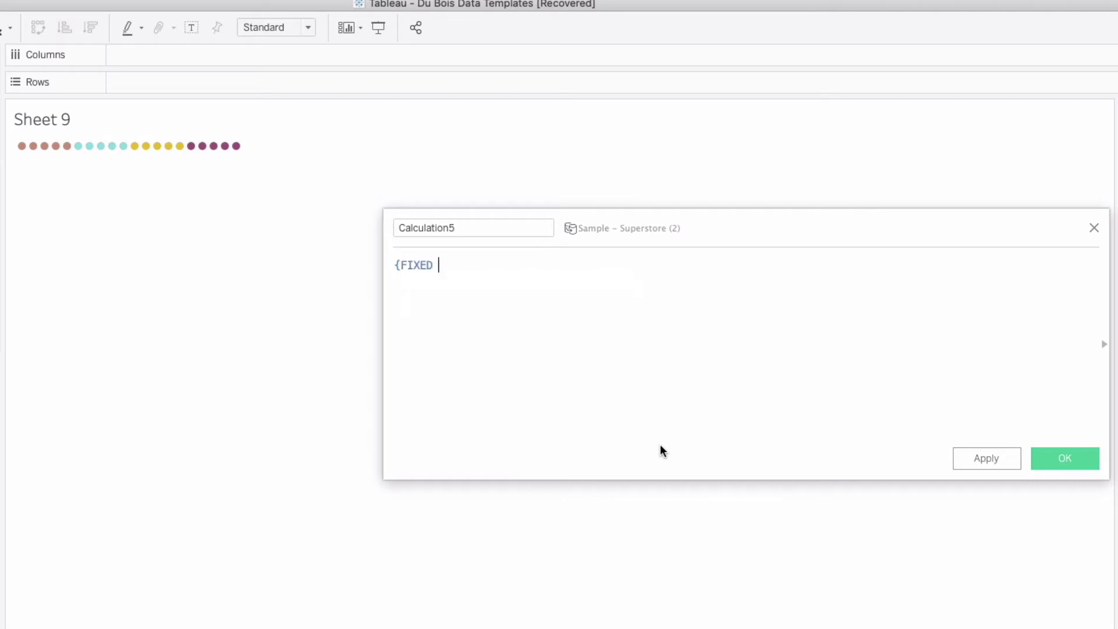
pyautogui.write('[Va')
pyautogui.press('Return')
pyautogui.write(', REg')
pyautogui.press('Return')
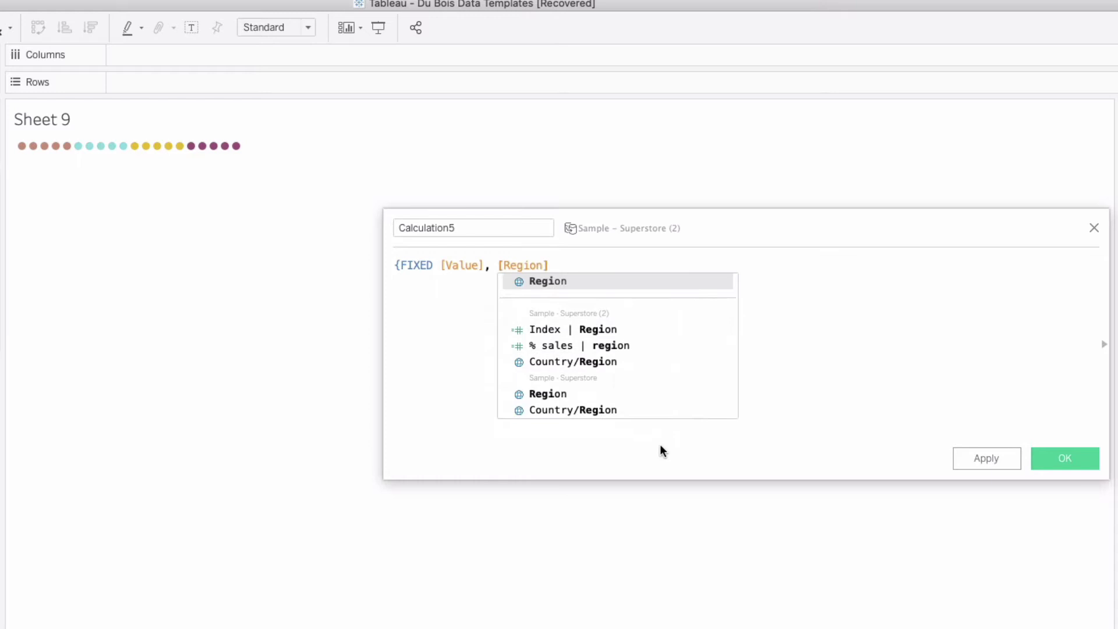
pyautogui.write(': ')
pyautogui.write('SUM([Sa')
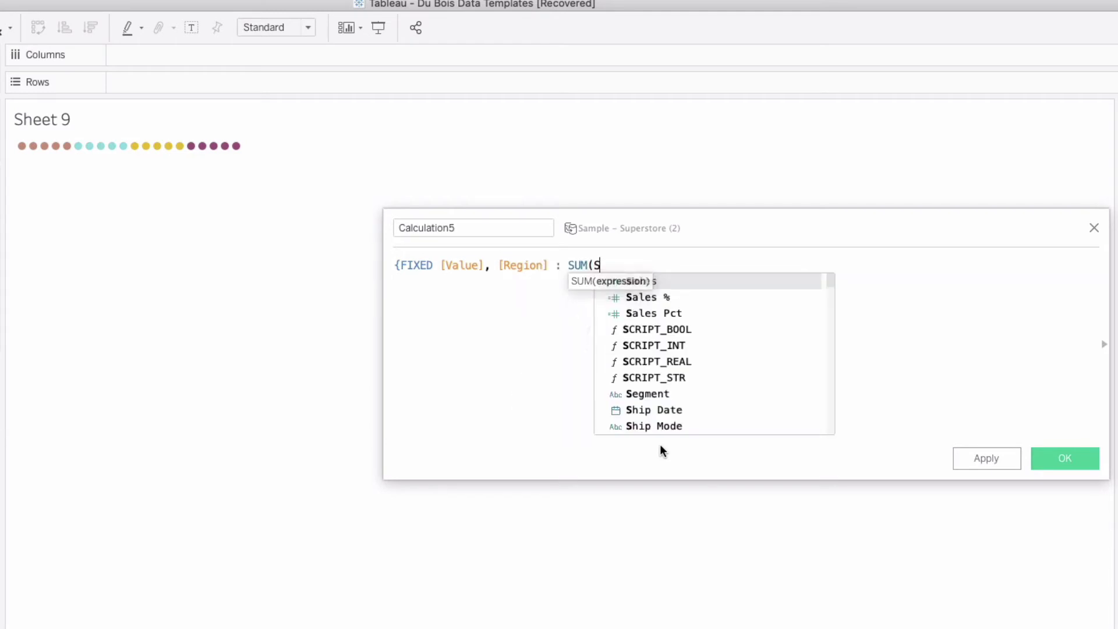
pyautogui.press('Return')
pyautogui.write(')}')
# Divide it by {FIXED [Value]: SUM([Sales])}.
pyautogui.press('Return')
pyautogui.write('/')
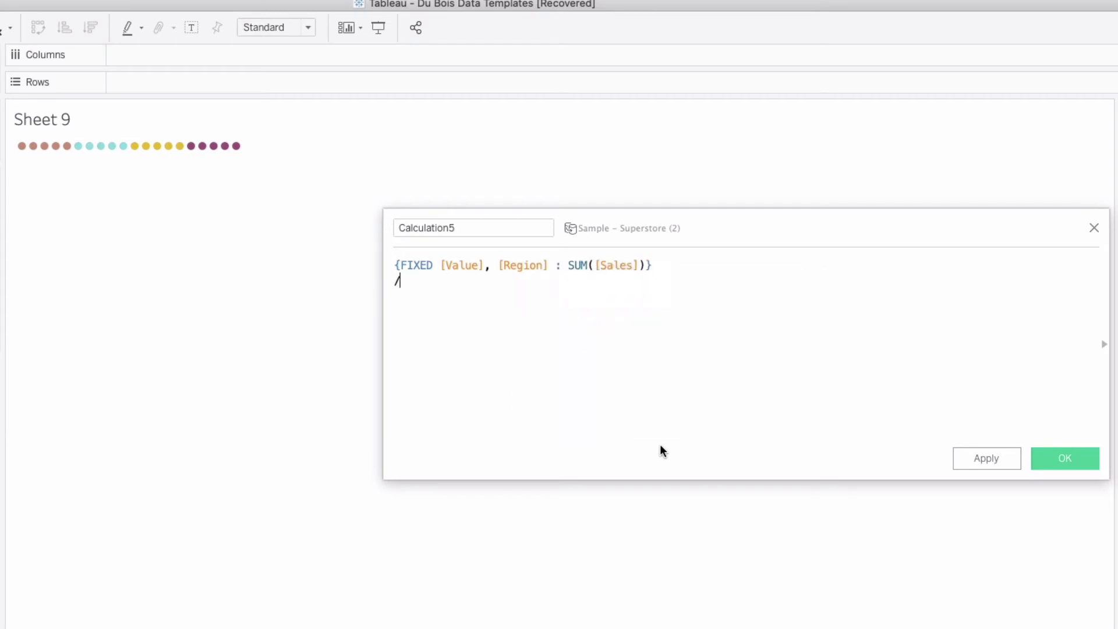
pyautogui.press('Return')
pyautogui.write('{FIX')
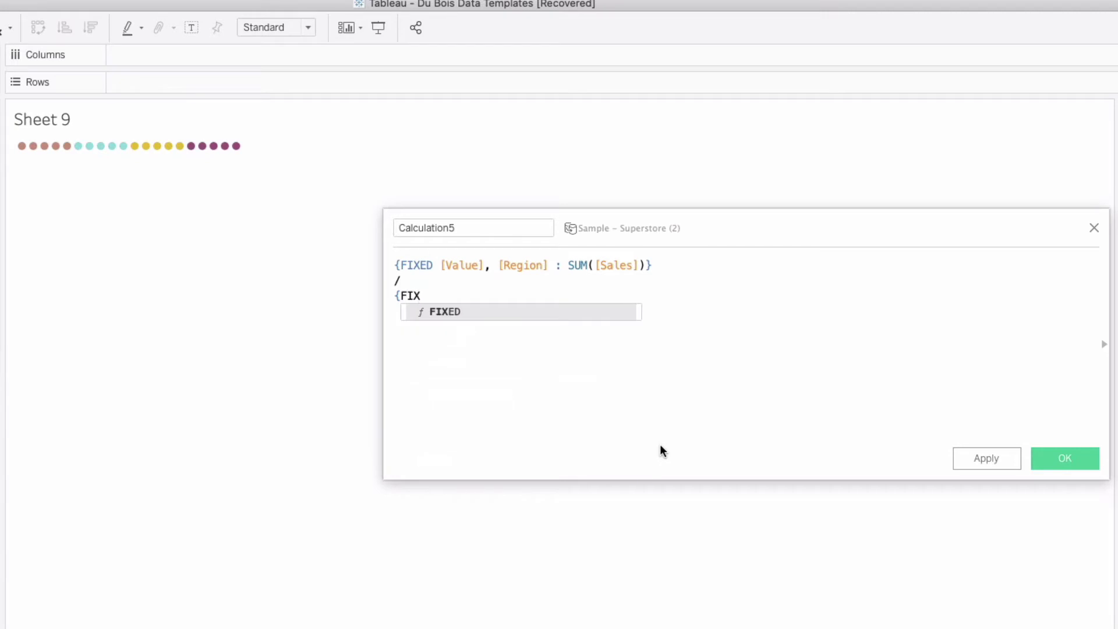
pyautogui.press('Return')
pyautogui.write('Va')
pyautogui.press('Return')
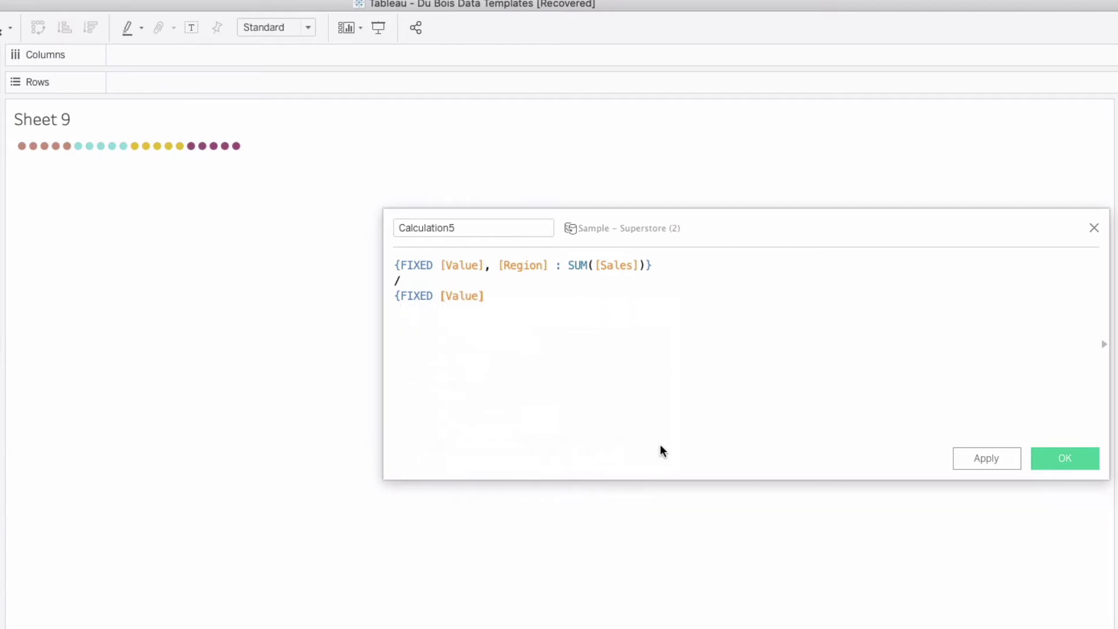
pyautogui.write(': SUM')
pyautogui.press('Return')
pyautogui.write('Sa')
pyautogui.press('Return')
pyautogui.write(')}')
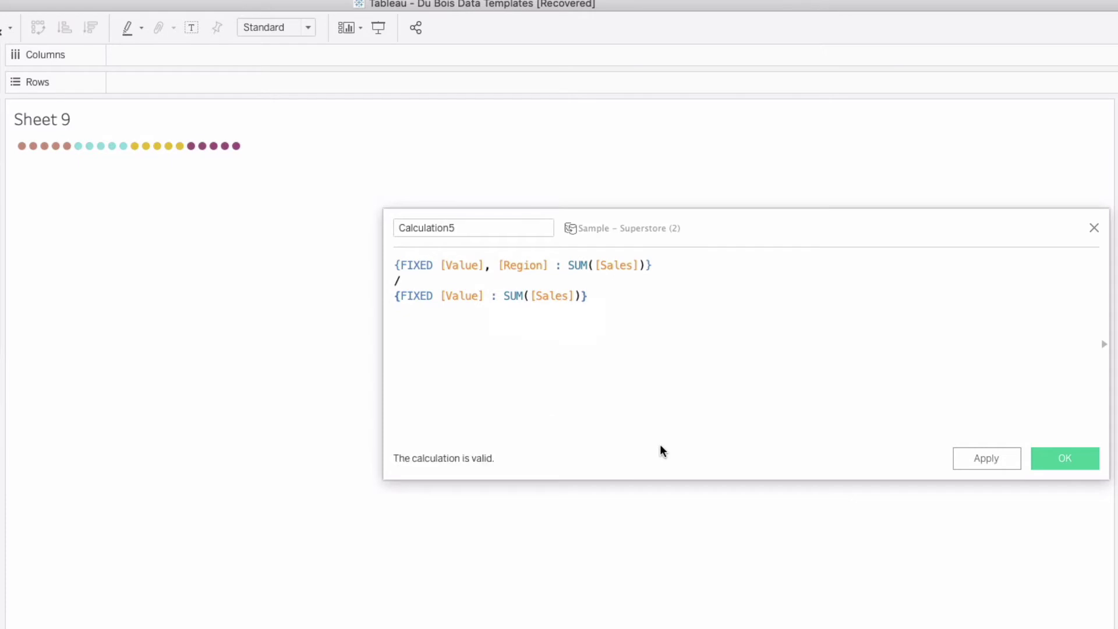
# Name the calculation 'target value' and save it.
pyautogui.click(460, 227)
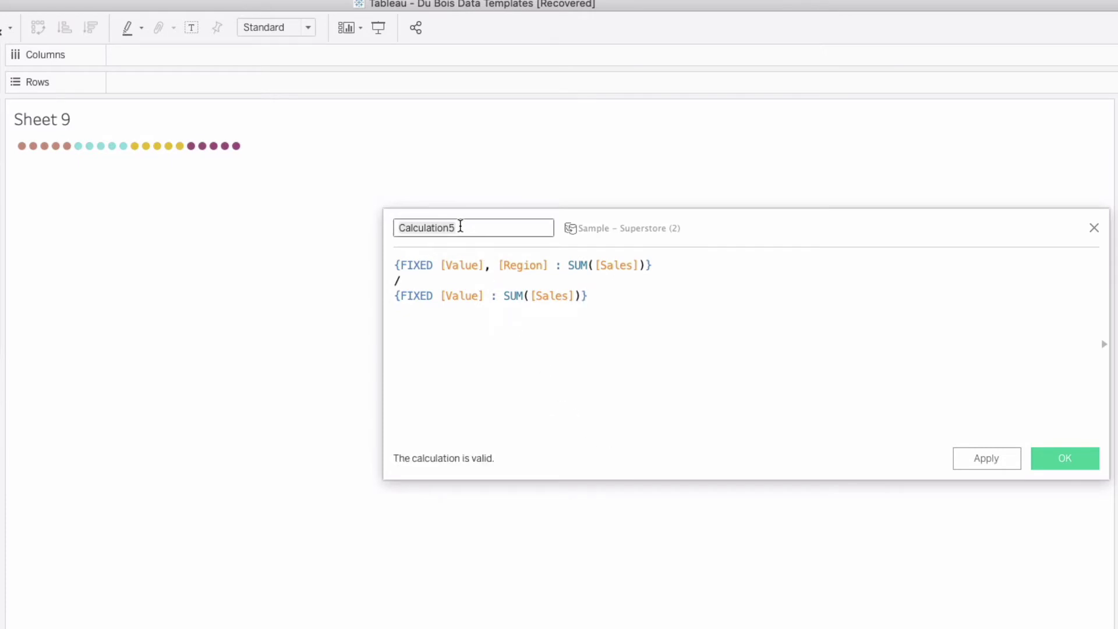
pyautogui.write('target value')
pyautogui.moveTo(589, 296); pyautogui.dragTo(527, 280)
pyautogui.click(647, 320)
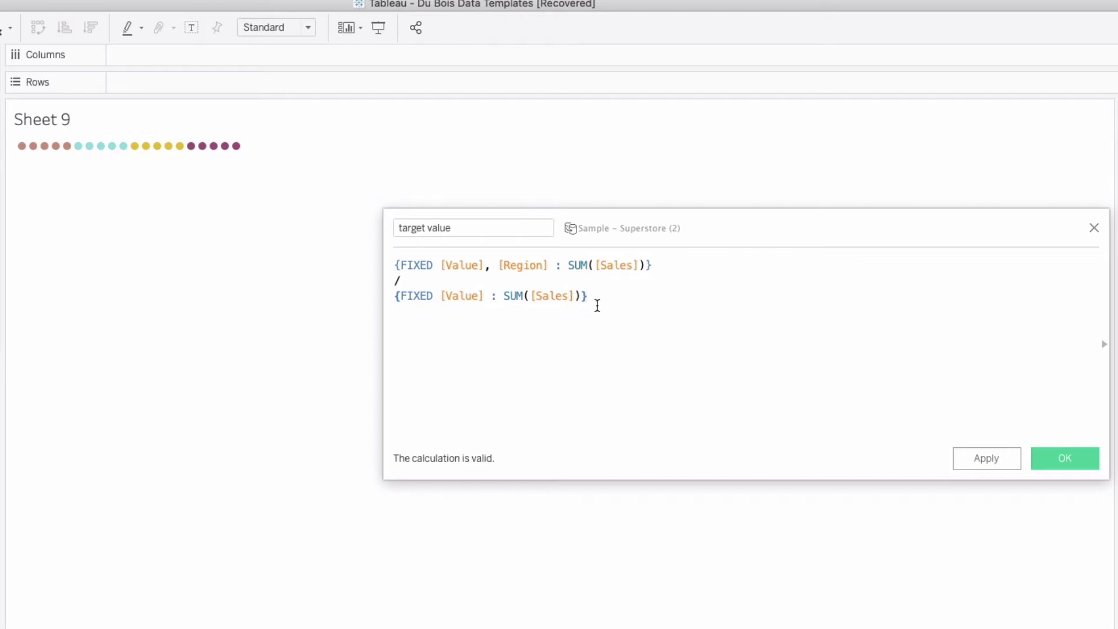
pyautogui.moveTo(586, 297); pyautogui.dragTo(416, 260)
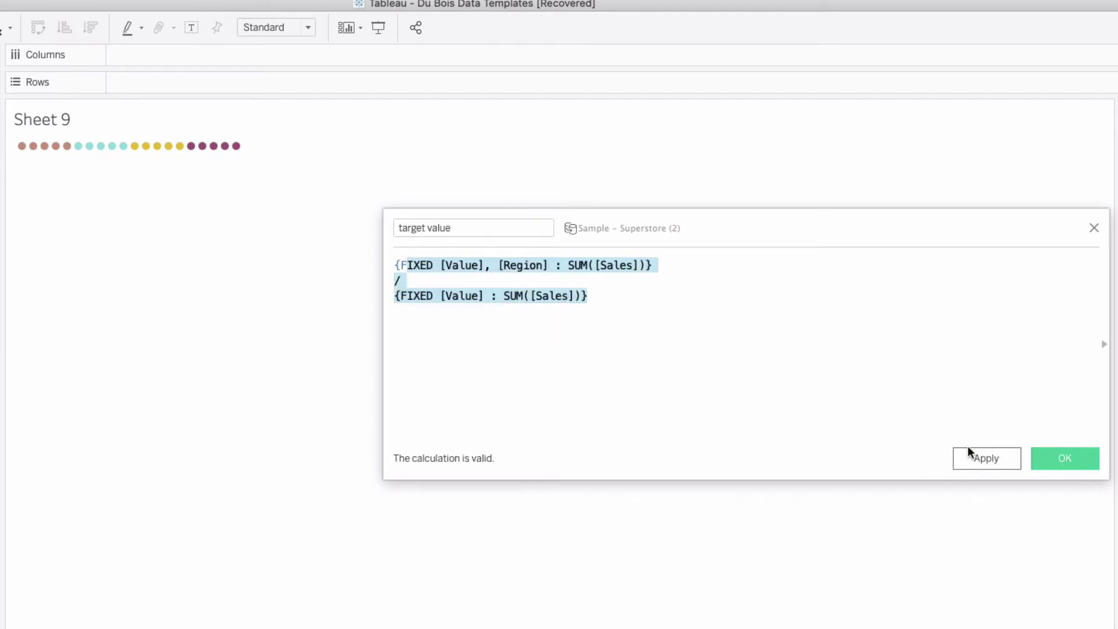
pyautogui.click(1037, 462)
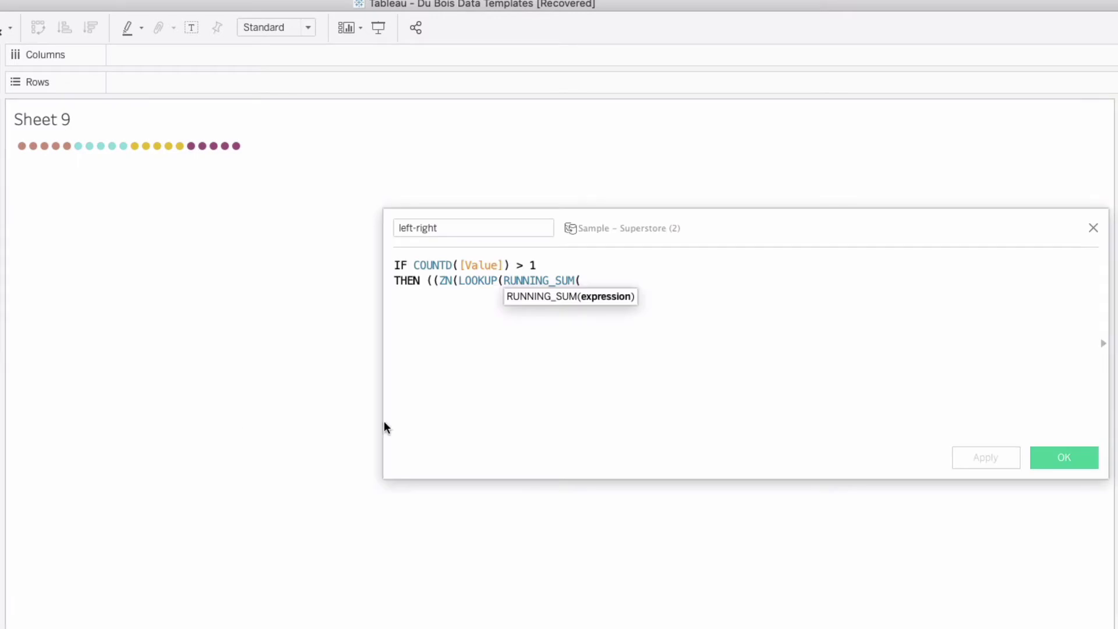
# Start the THEN branch with a lookup of the previous running sum of target value, offset -1.
pyautogui.write('(')
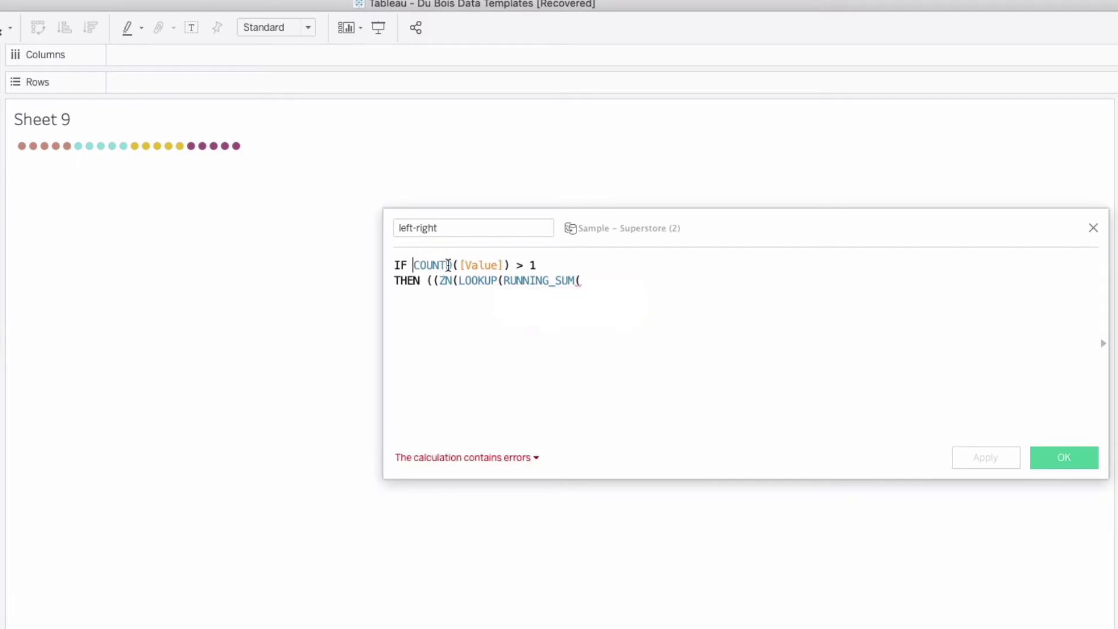
pyautogui.click(540, 270)
pyautogui.click(429, 283)
pyautogui.click(584, 282)
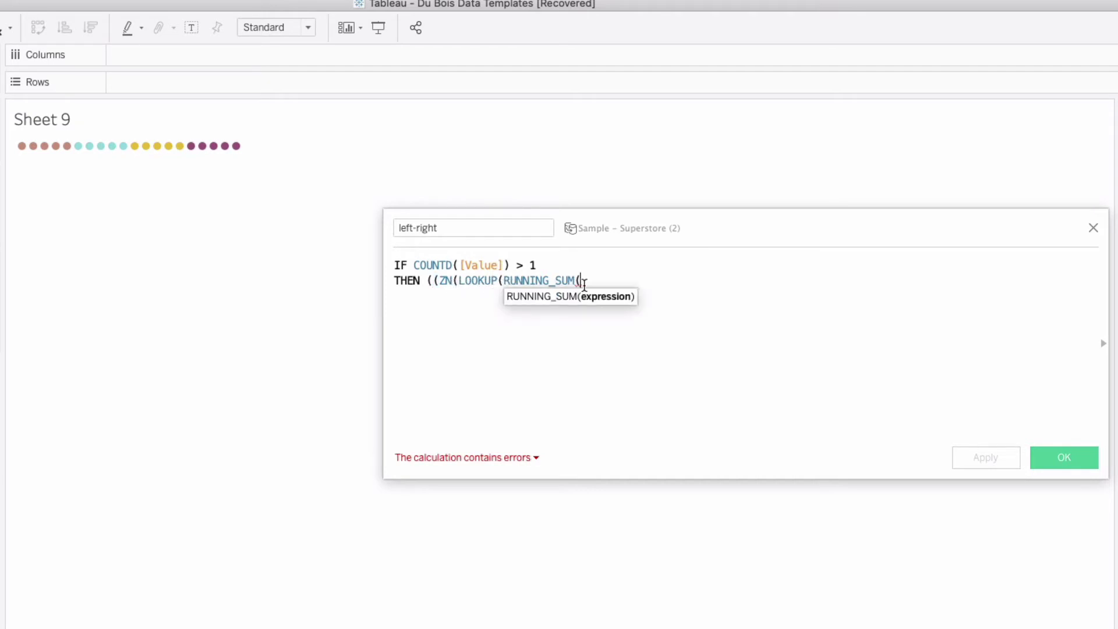
pyautogui.write('v')
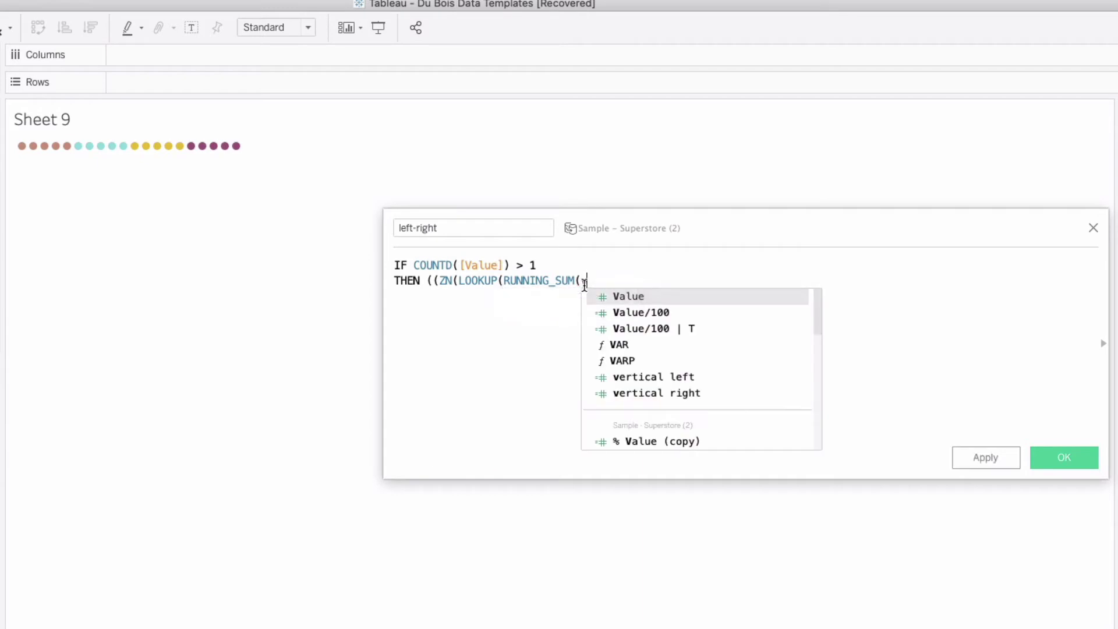
pyautogui.press('BackSpace')
pyautogui.write('ta')
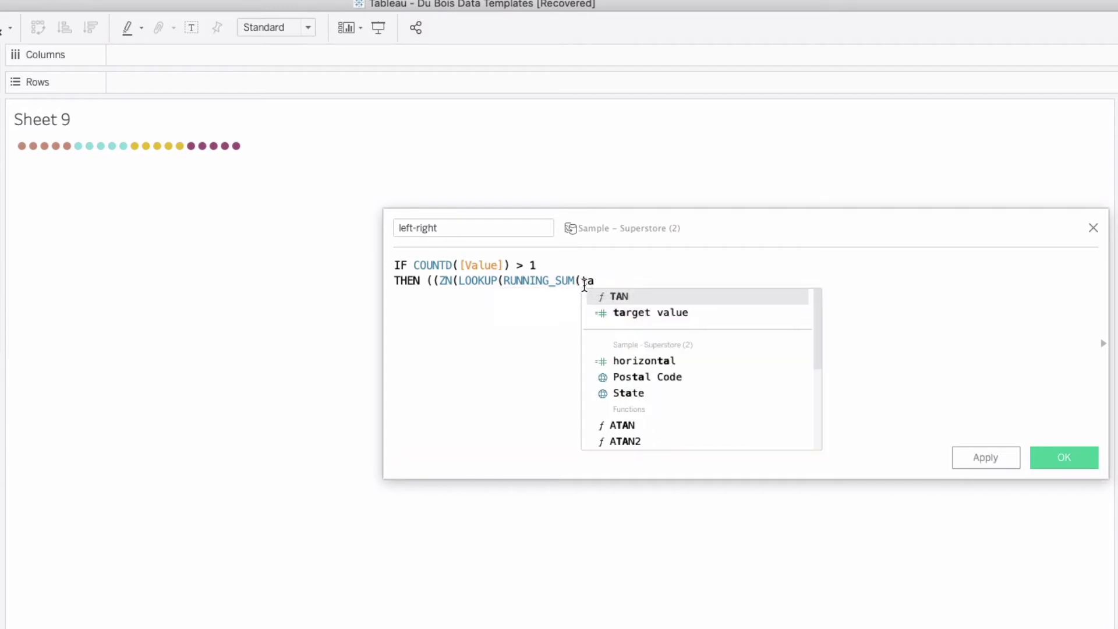
pyautogui.press('Up')
pyautogui.press('Down')
pyautogui.press('Down')
pyautogui.press('Return')
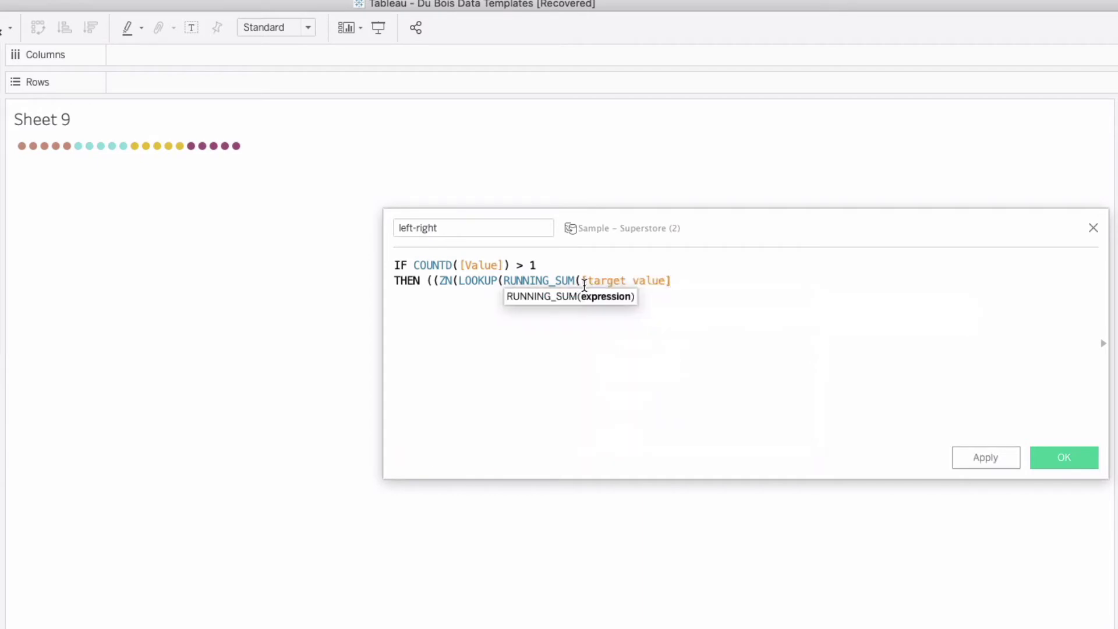
pyautogui.write('),')
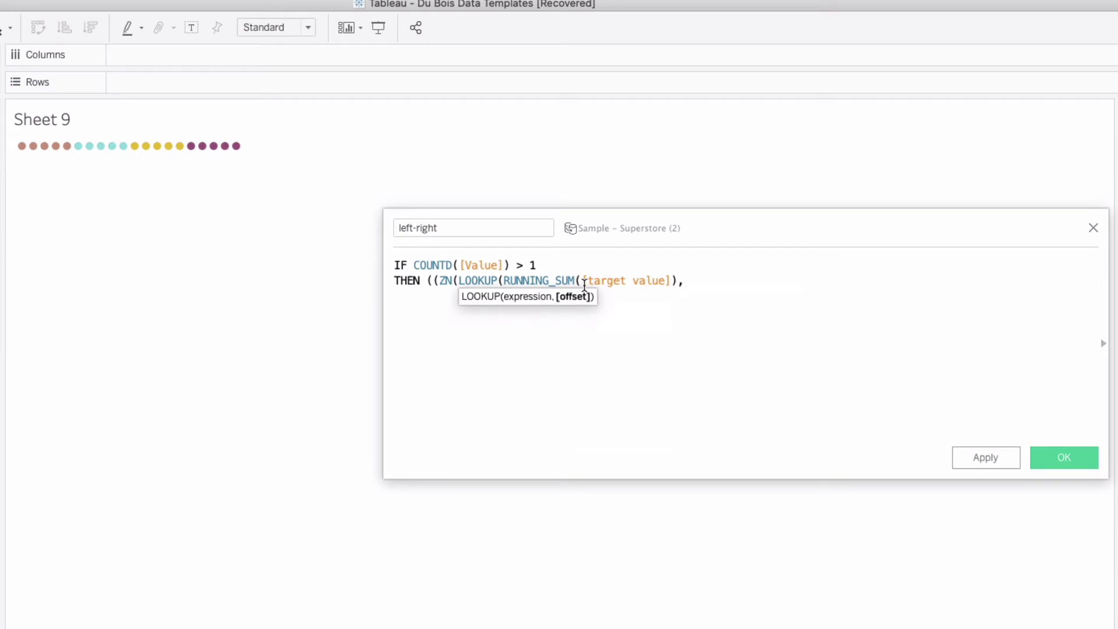
pyautogui.write(' -1')
# Wrap target value in MIN and close the ZN(LOOKUP(RUNNING_SUM(...))) brackets.
pyautogui.click(585, 284)
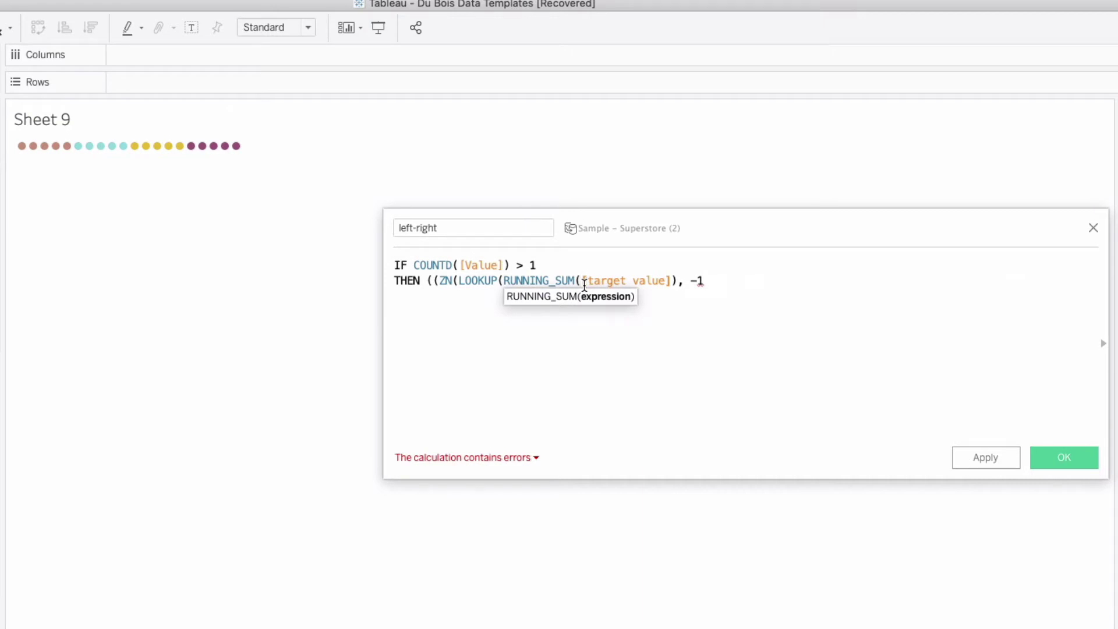
pyautogui.write('MIN(')
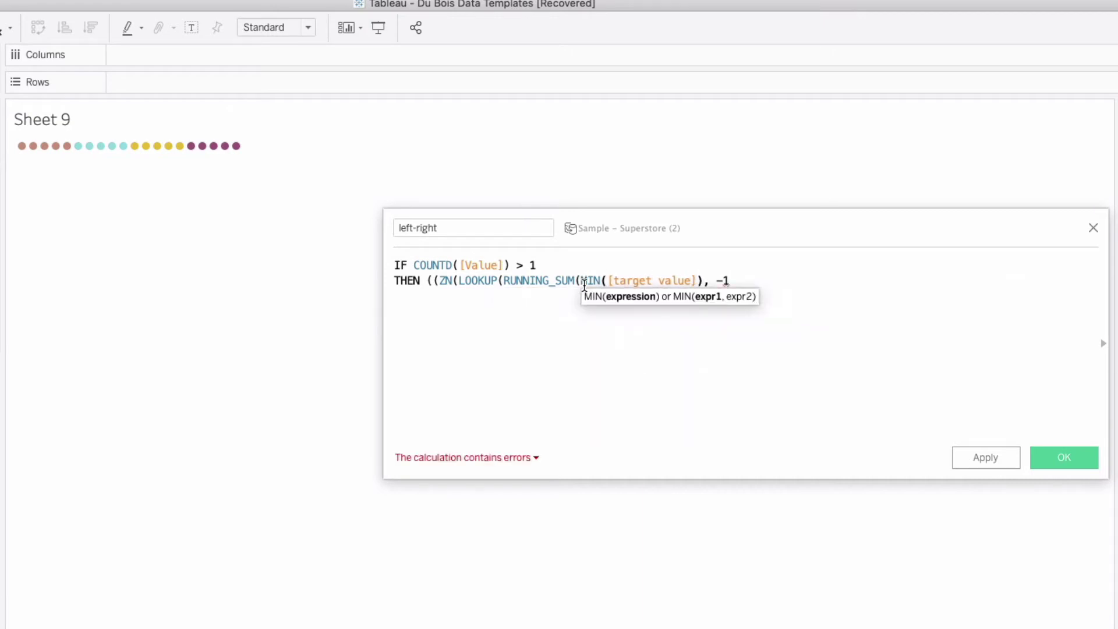
pyautogui.press('Right')
pyautogui.press('Right')
pyautogui.press('Right')
pyautogui.press('Right')
pyautogui.press('Right')
pyautogui.press('Right')
pyautogui.press('Right')
pyautogui.press('Right')
pyautogui.press('Right')
pyautogui.press('Right')
pyautogui.press('Right')
pyautogui.press('Right')
pyautogui.press('Right')
pyautogui.press('Right')
pyautogui.press('Right')
pyautogui.write(')')
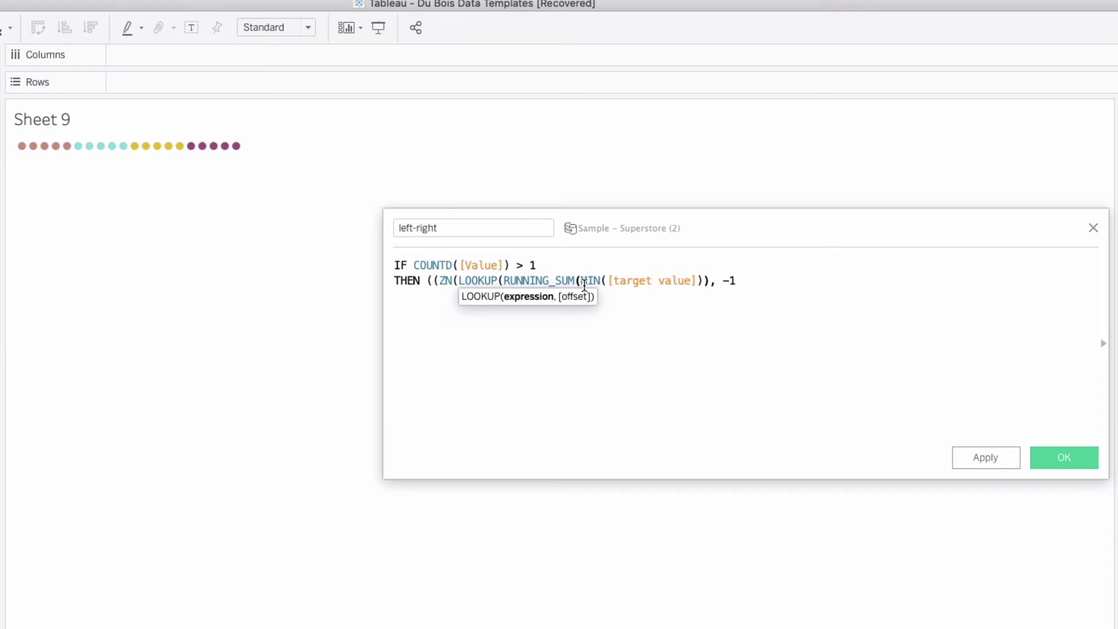
pyautogui.press('BackSpace')
pyautogui.press('Right')
pyautogui.press('Right')
pyautogui.press('Right')
pyautogui.press('Right')
pyautogui.press('Right')
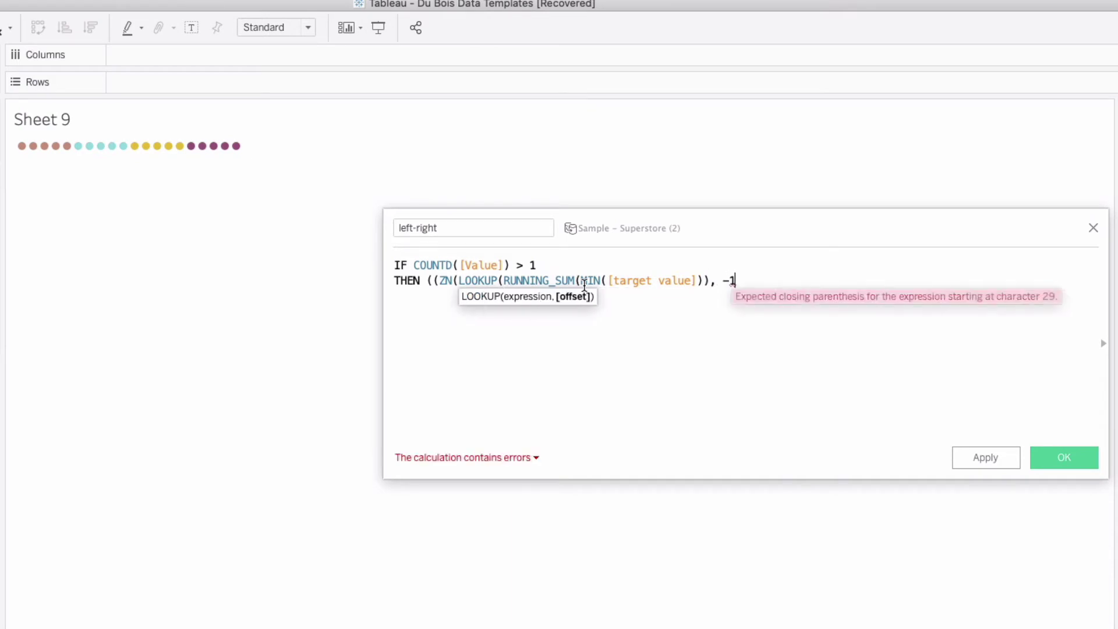
pyautogui.write(')')
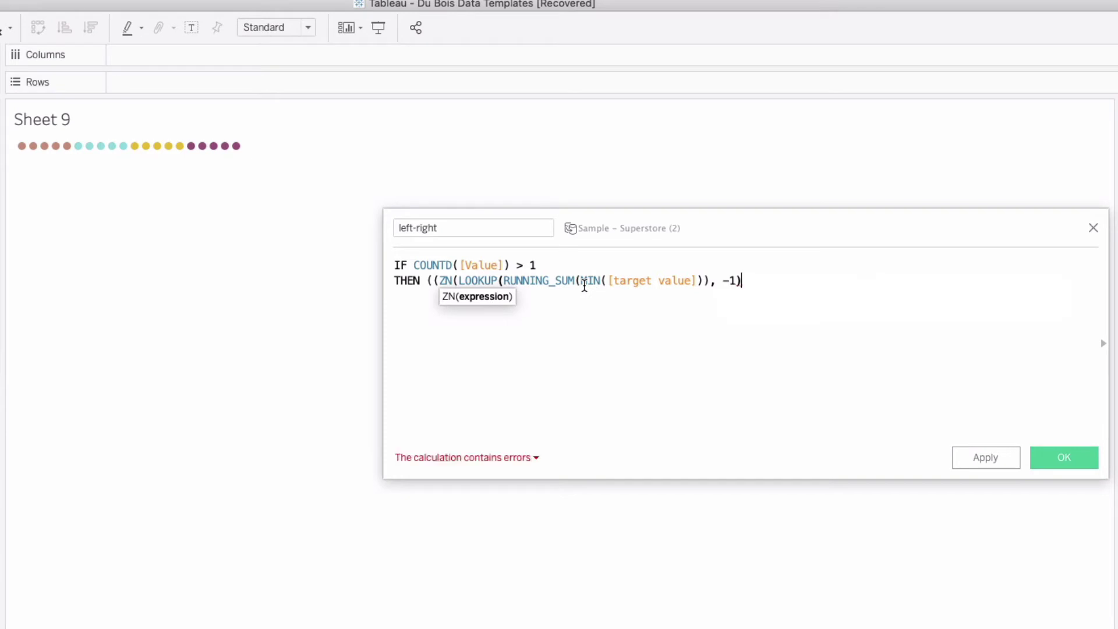
pyautogui.write(')')
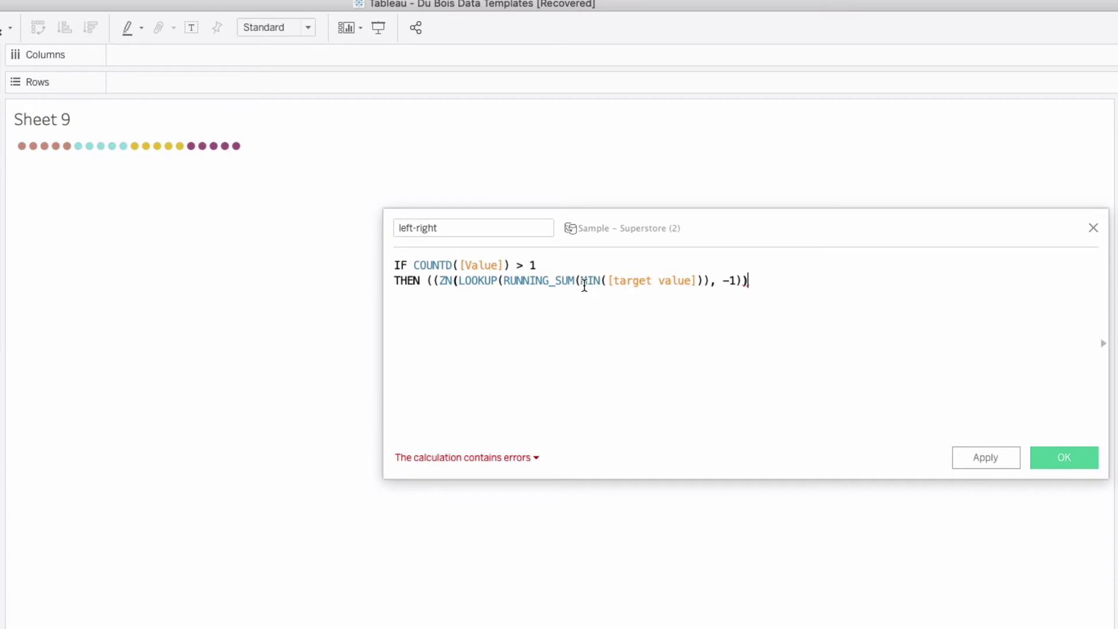
# Add RUNNING_SUM(MIN([target value])), halve the total, add .125, and close with END.
pyautogui.write('+ RUNNING_SUM')
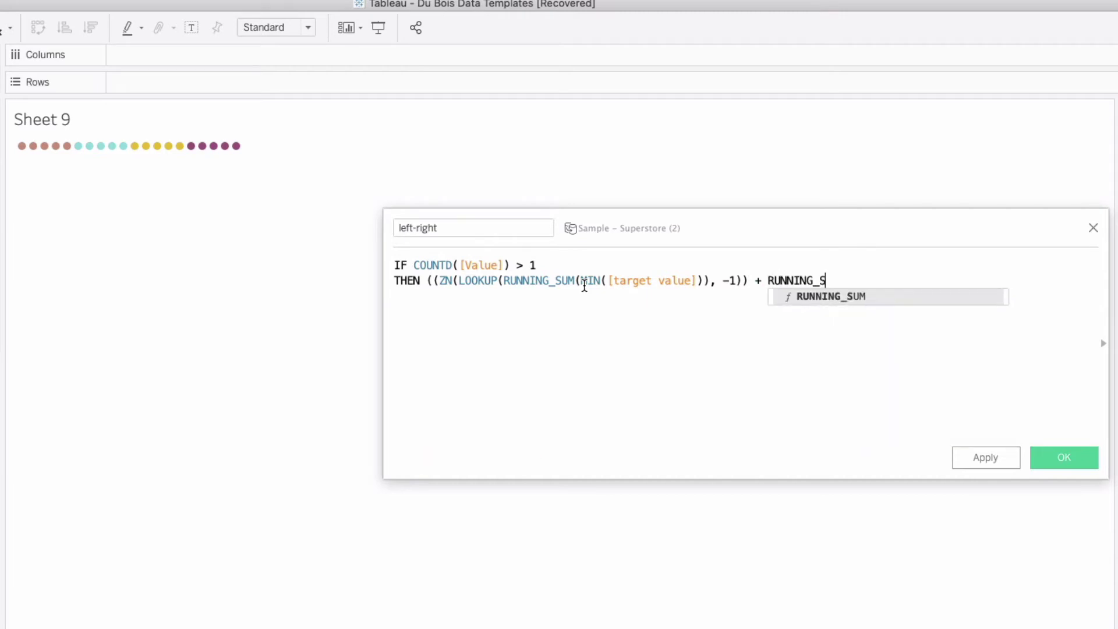
pyautogui.write('(MIN')
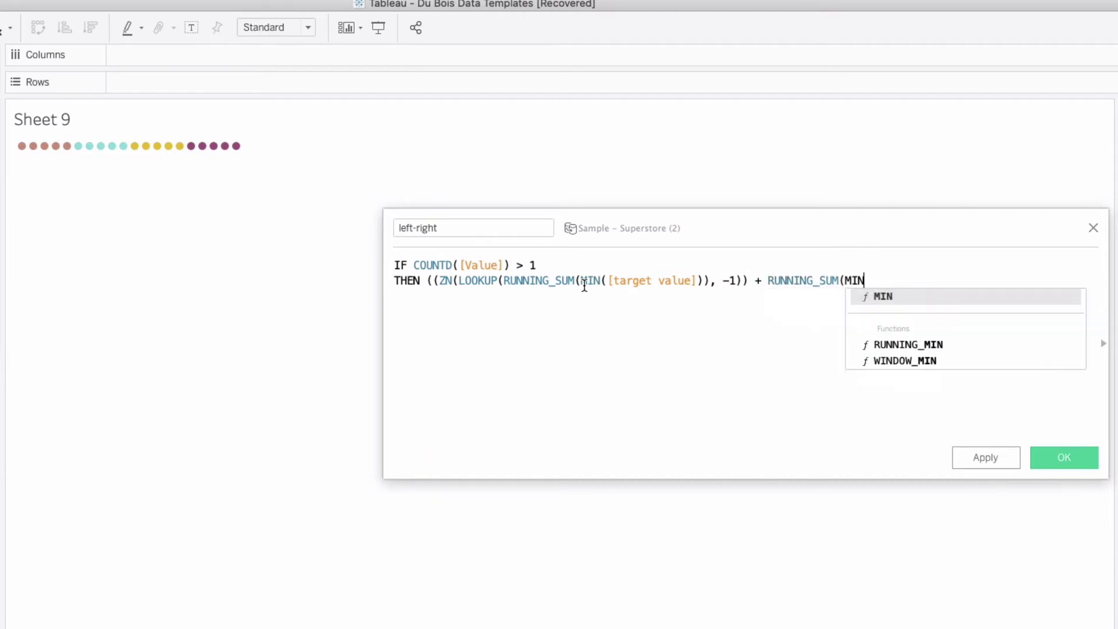
pyautogui.write('([ta')
pyautogui.press('Return')
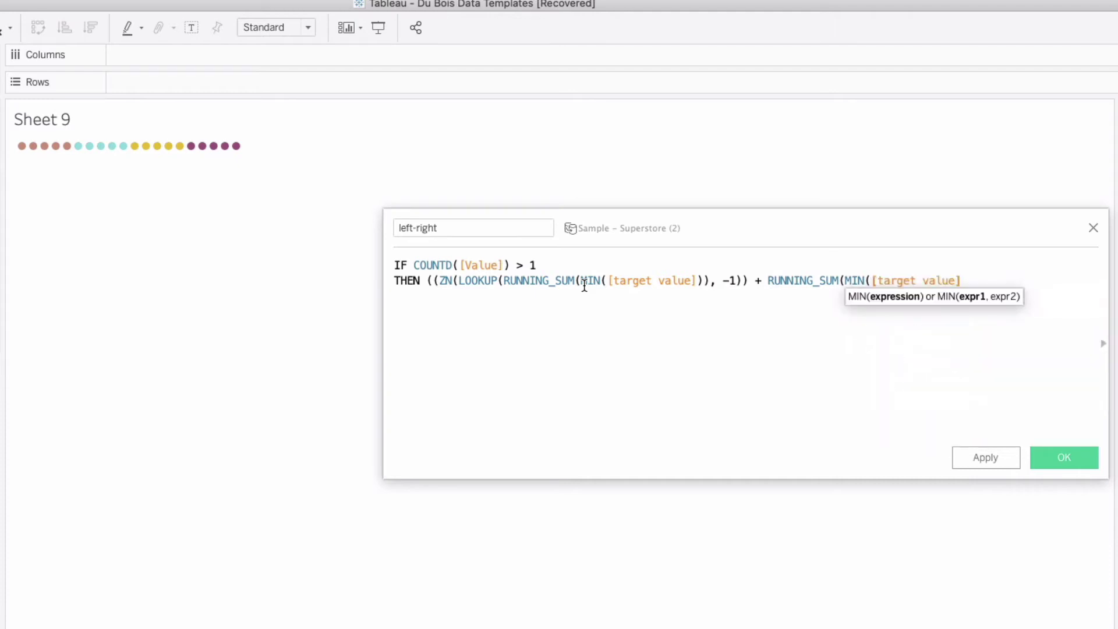
pyautogui.write(')))')
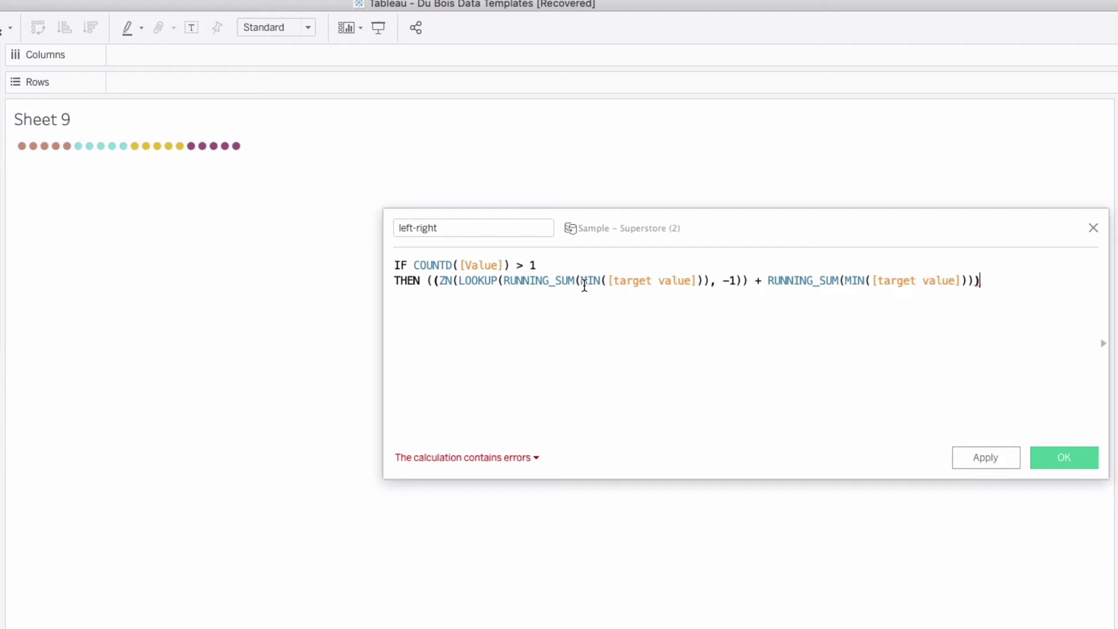
pyautogui.press('Return')
pyautogui.write('END')
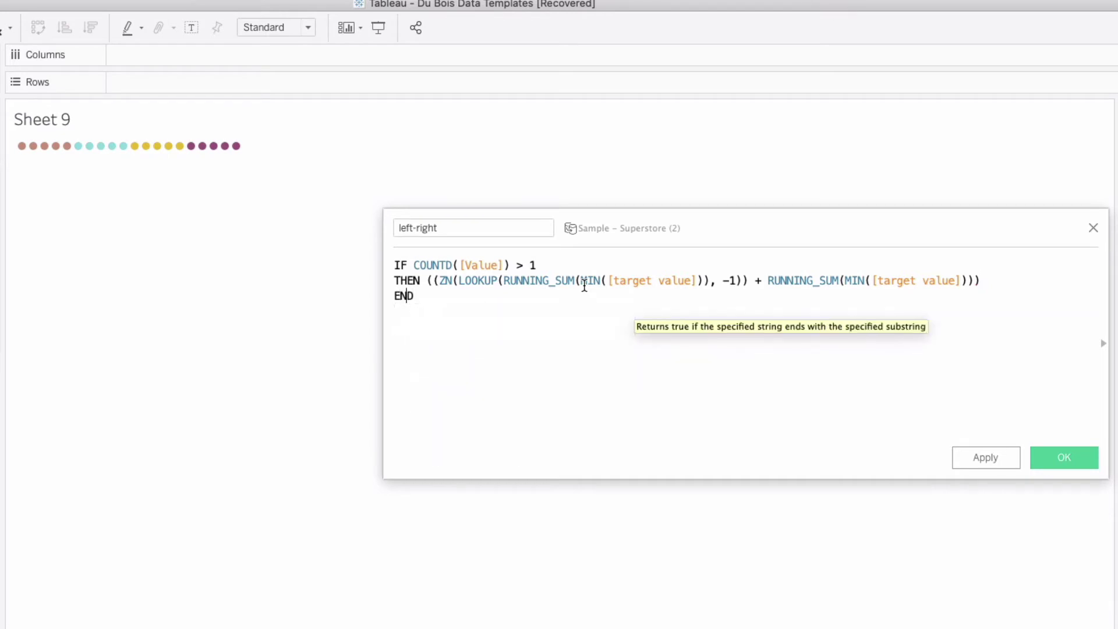
pyautogui.press('Left')
pyautogui.write(')')
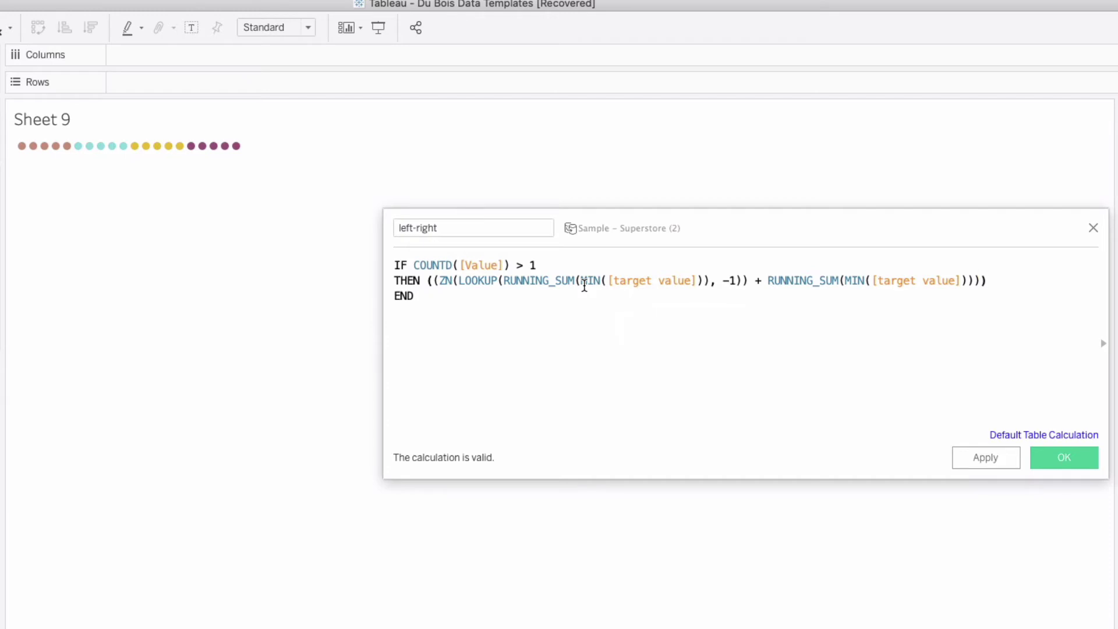
pyautogui.write('/')
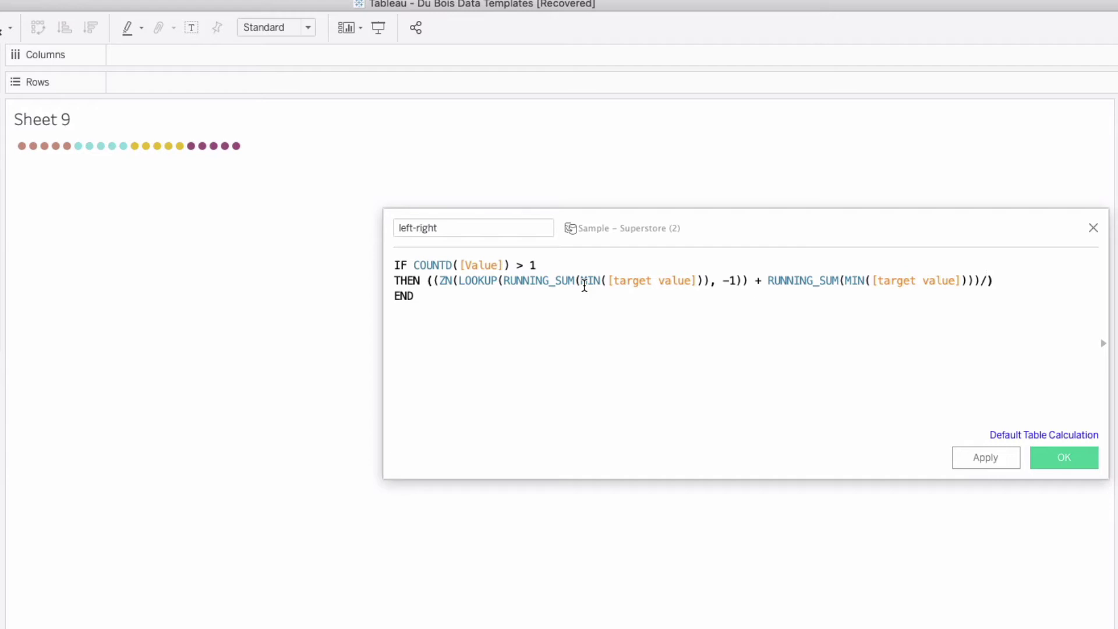
pyautogui.write('2')
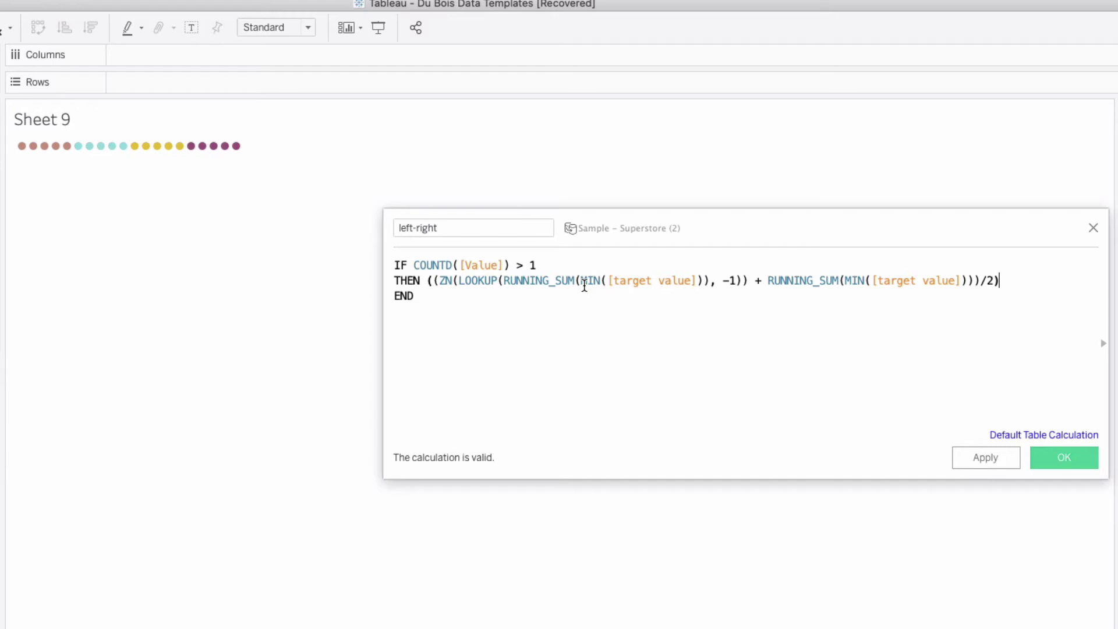
pyautogui.press('Right')
pyautogui.write('+ .125')
pyautogui.press('Return')
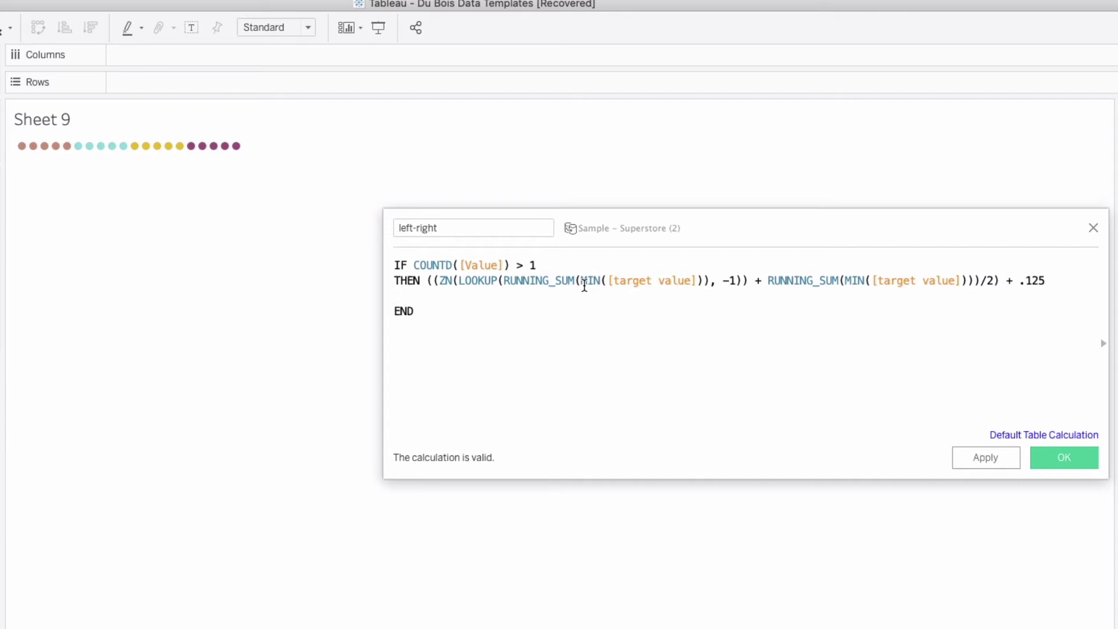
# Add an ELSEIF condition for MIN([Value]) equal to 0, 1 or 4.
pyautogui.write('ELSEIF')
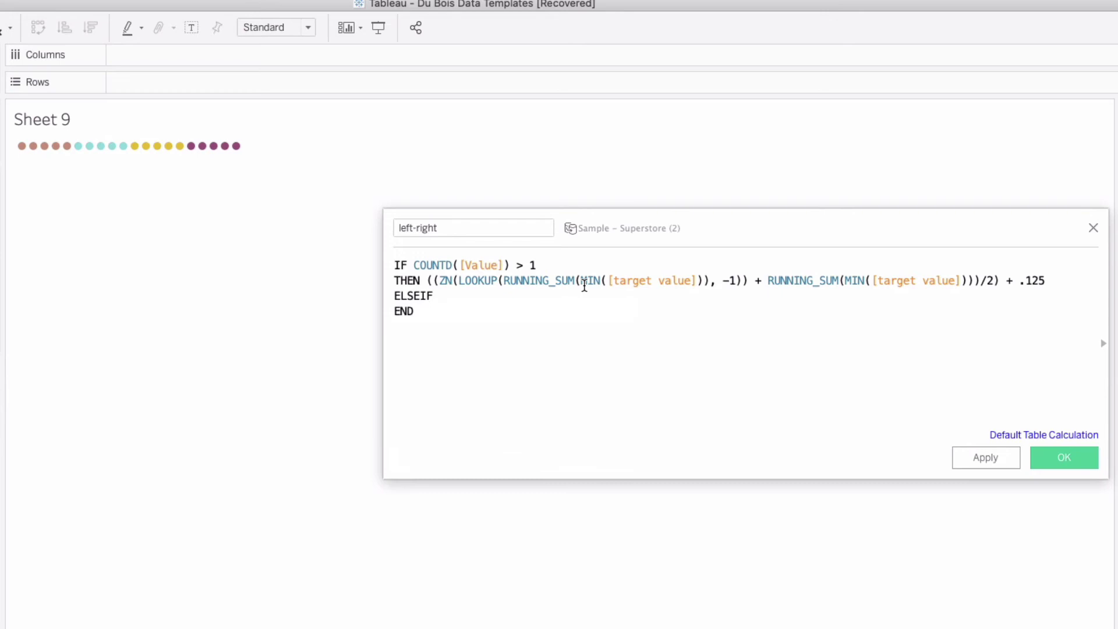
pyautogui.write('MIN(Va')
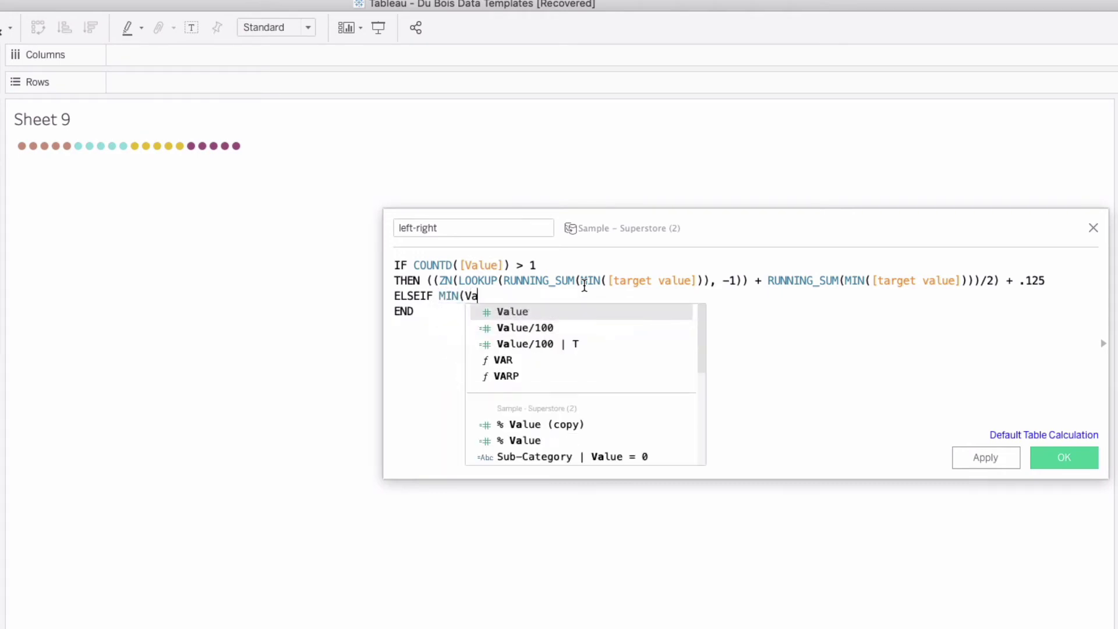
pyautogui.press('Return')
pyautogui.write(') = 0')
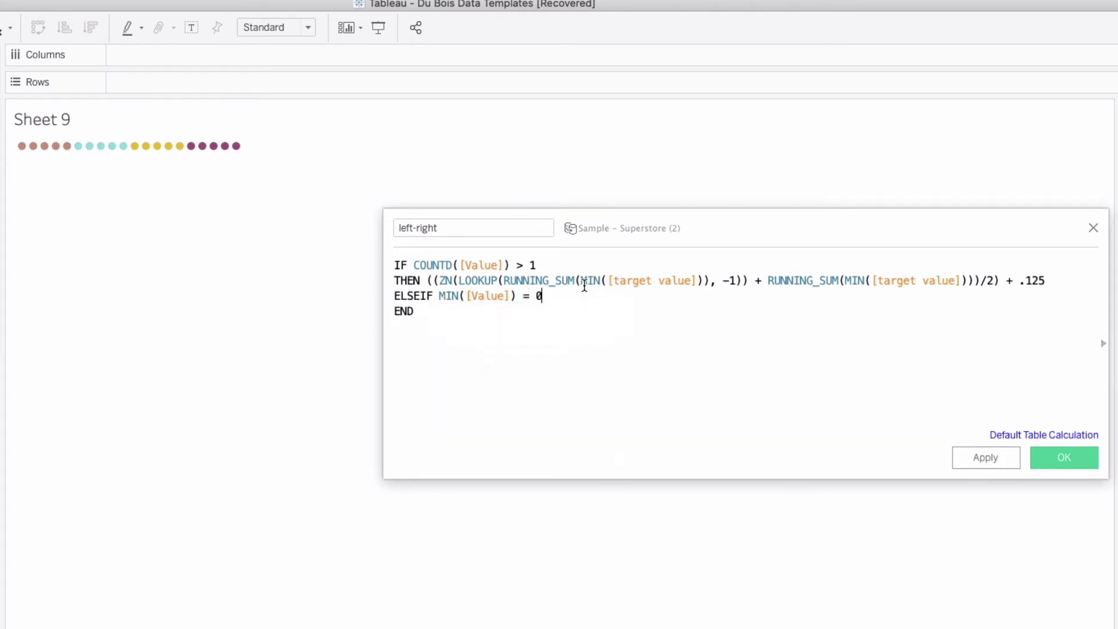
pyautogui.press('Return')
pyautogui.write('OR MIN([Value]')
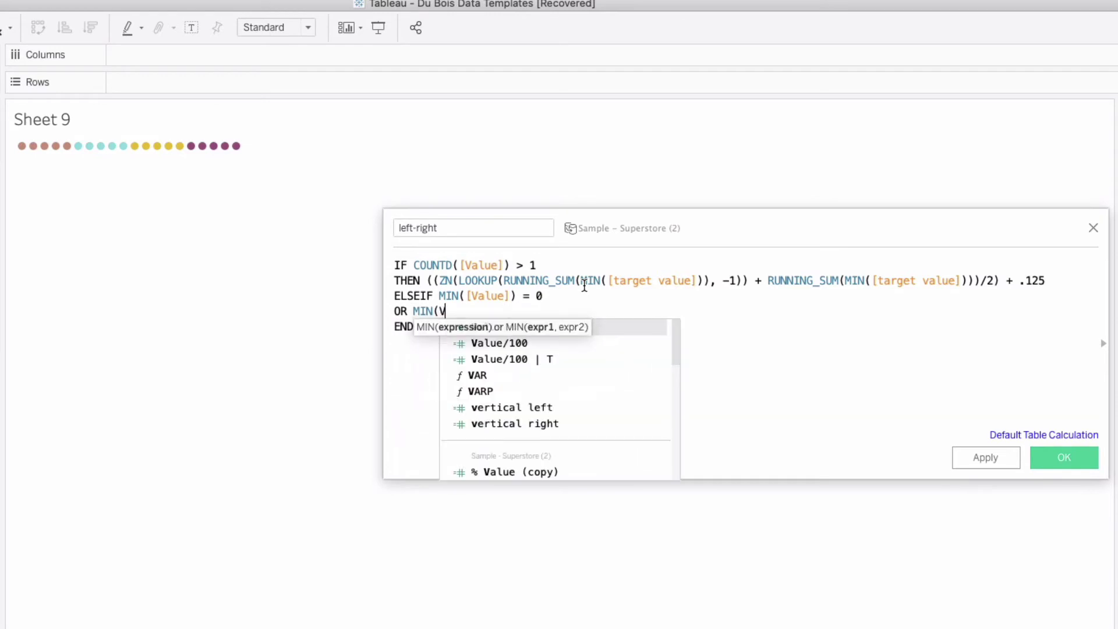
pyautogui.write(') = 1')
pyautogui.press('Return')
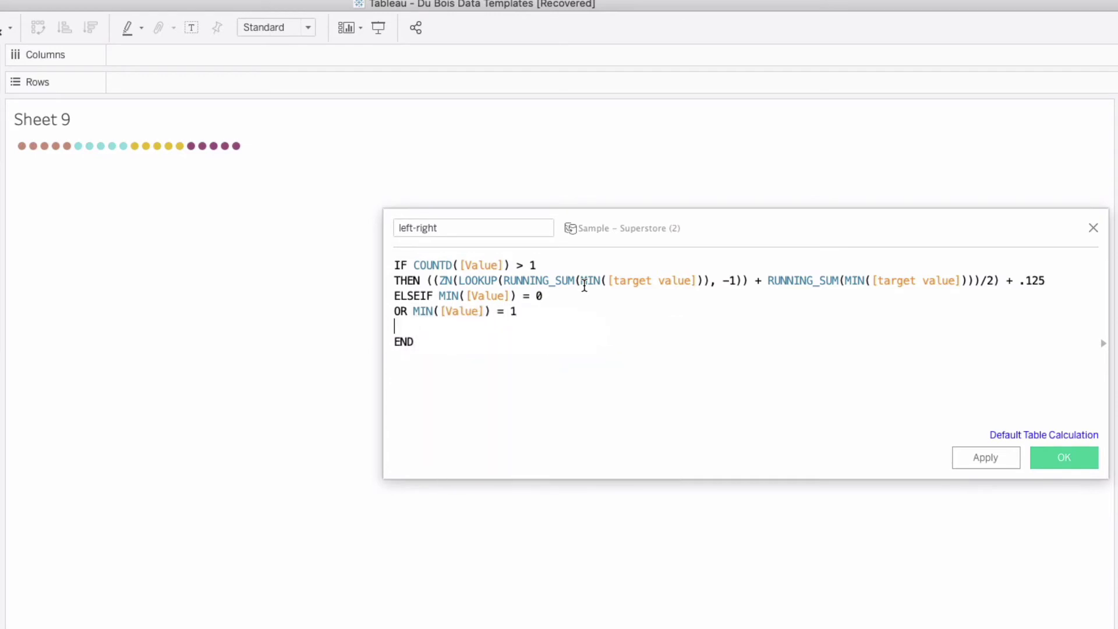
pyautogui.write('OR MIN(V')
pyautogui.press('Return')
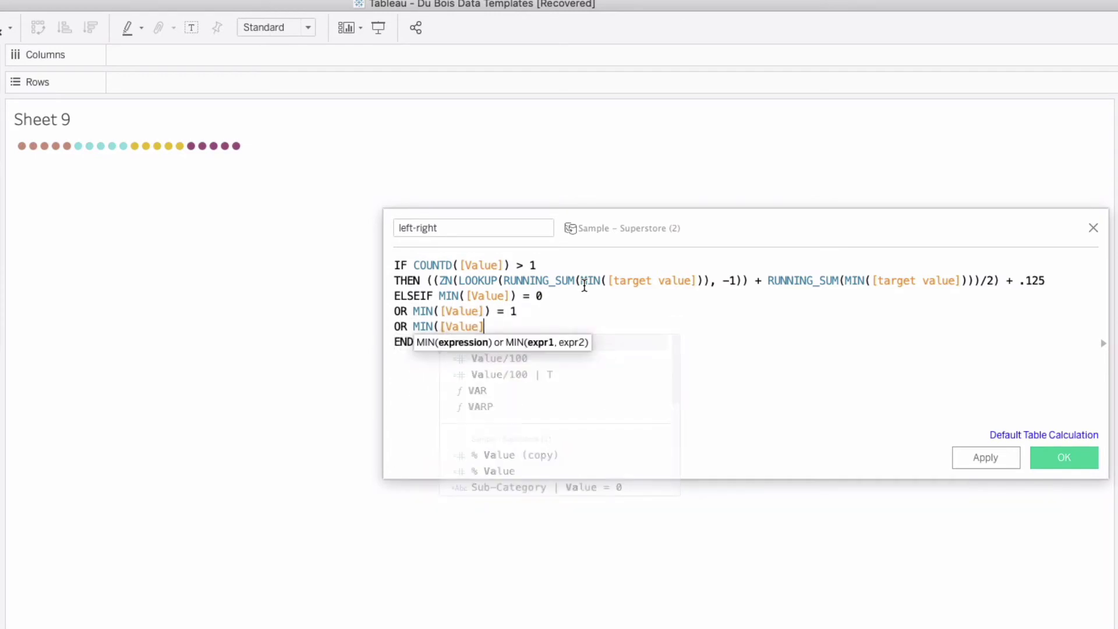
pyautogui.write(') = 4')
pyautogui.press('Return')
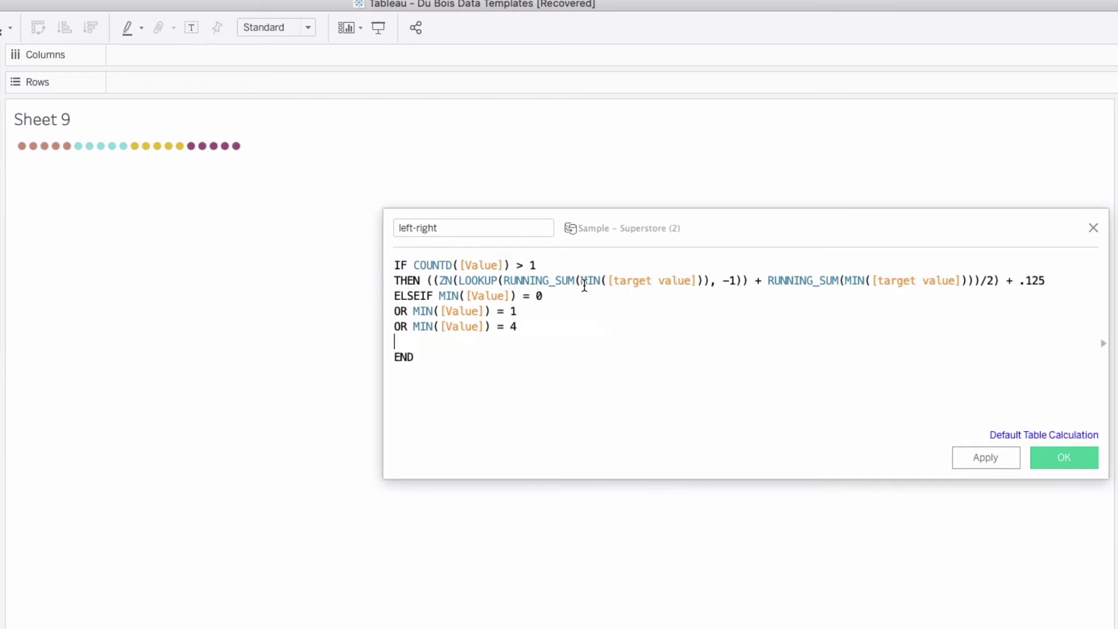
# Give it THEN ZN(LOOKUP(RUNNING_SUM(MIN([target value])),-1)) and ELSE RUNNING_SUM(MIN([target value])).
pyautogui.press('Up')
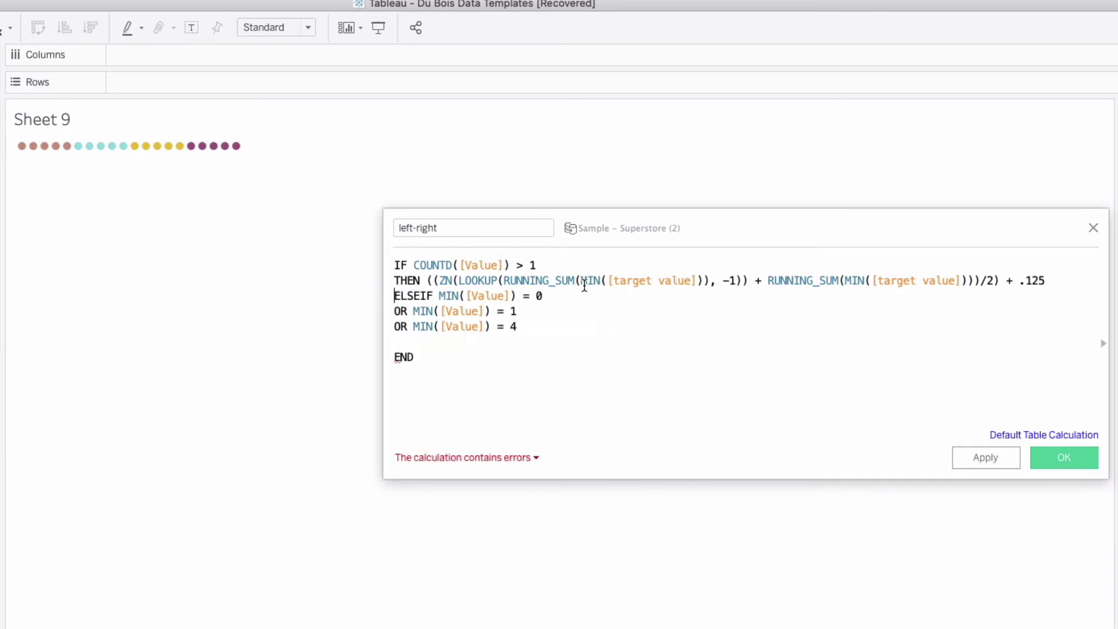
pyautogui.hotkey('shift', 'Down')
pyautogui.hotkey('shift', 'Down')
pyautogui.hotkey('shift', 'Down')
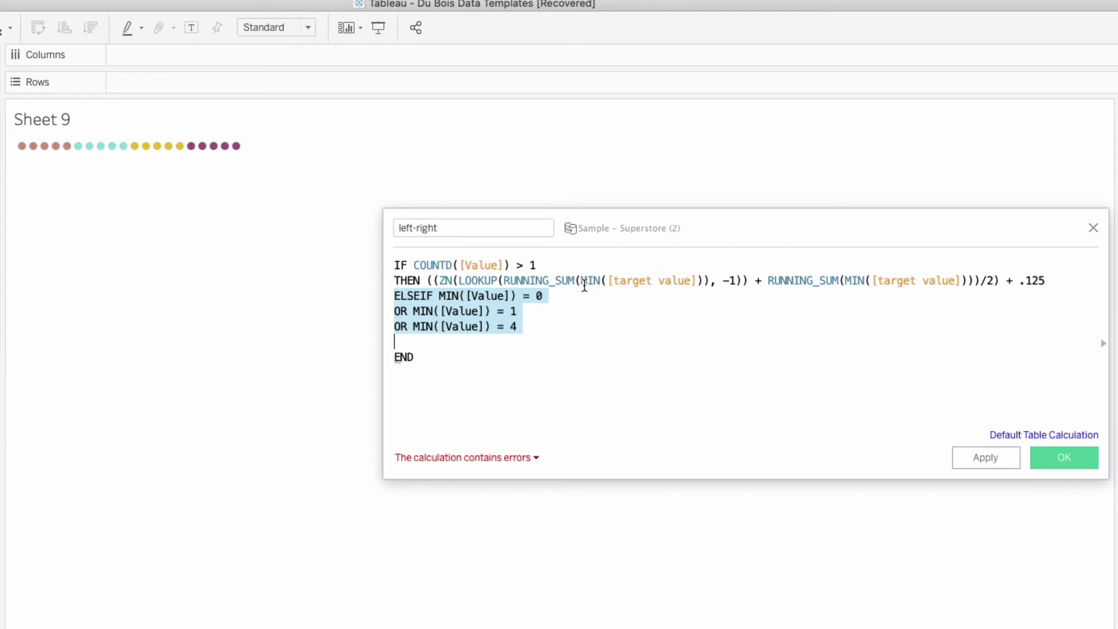
pyautogui.press('Down')
pyautogui.press('Up')
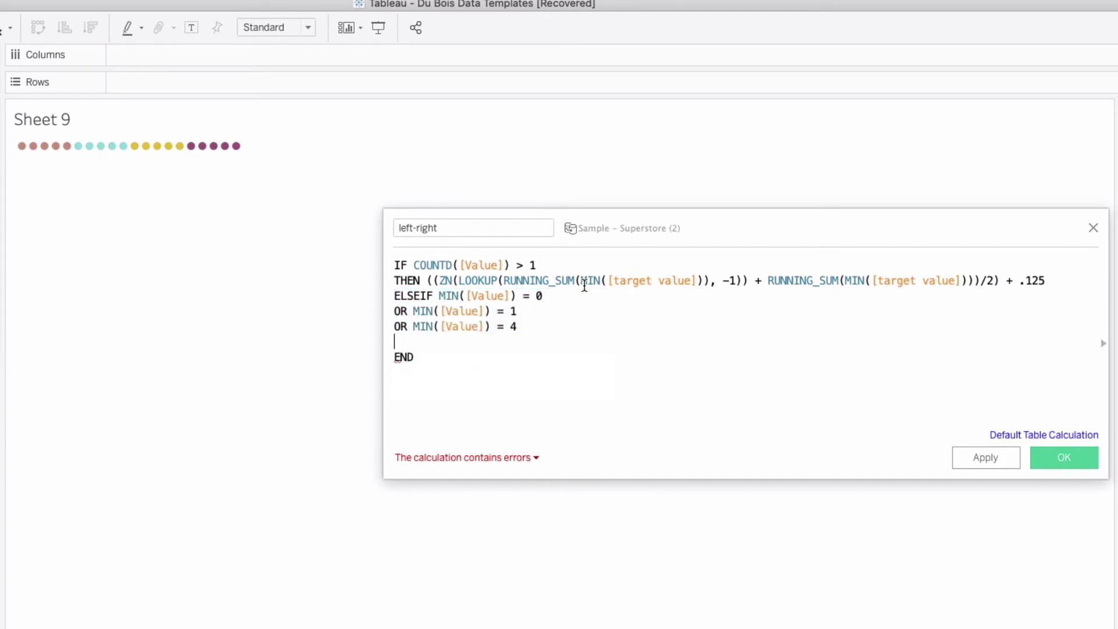
pyautogui.write('T')
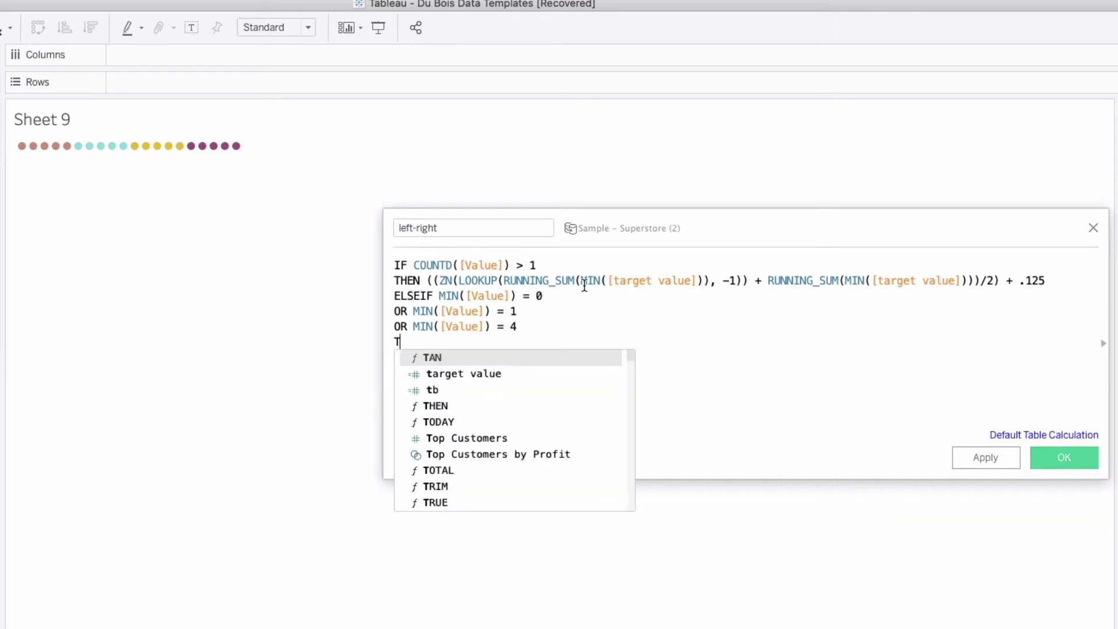
pyautogui.write('HEN ZN(LO')
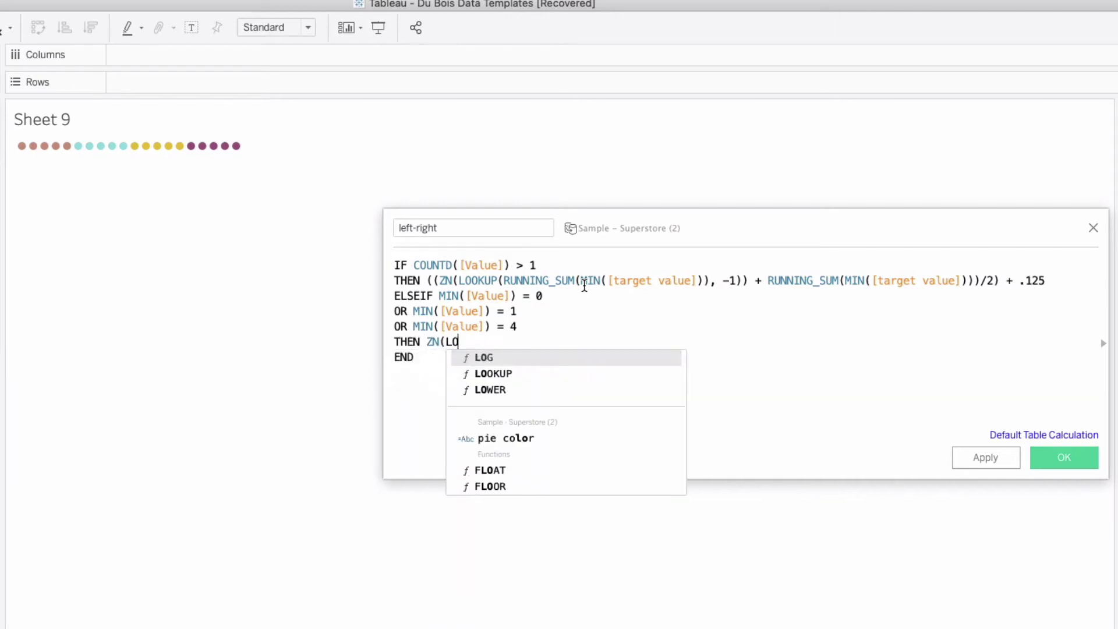
pyautogui.write('OKUP(RUNNING_SUM(')
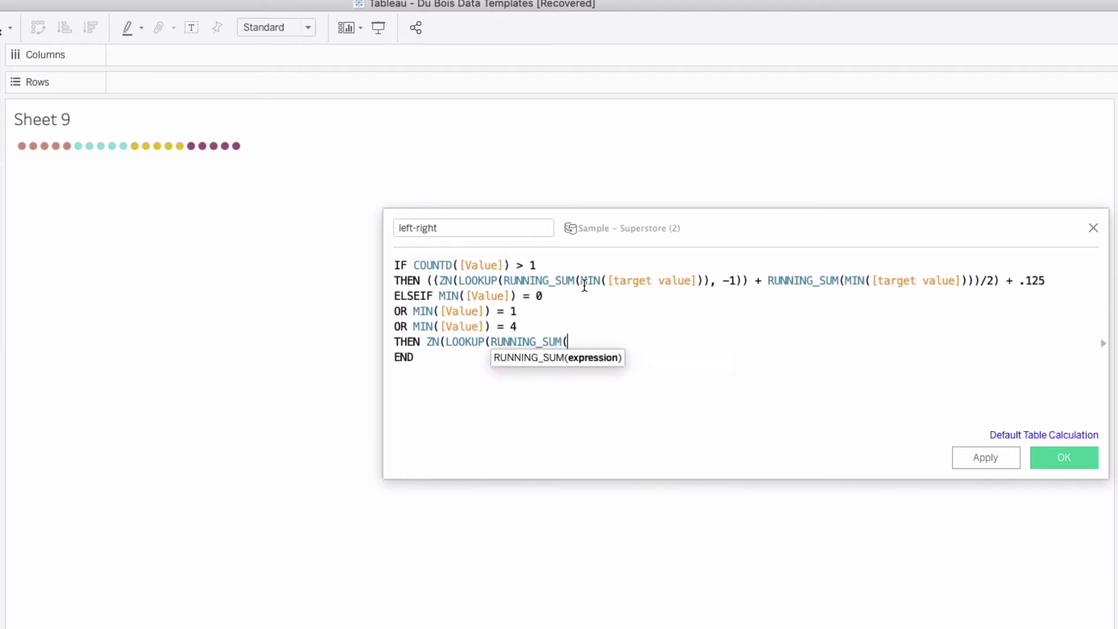
pyautogui.write('MIN(')
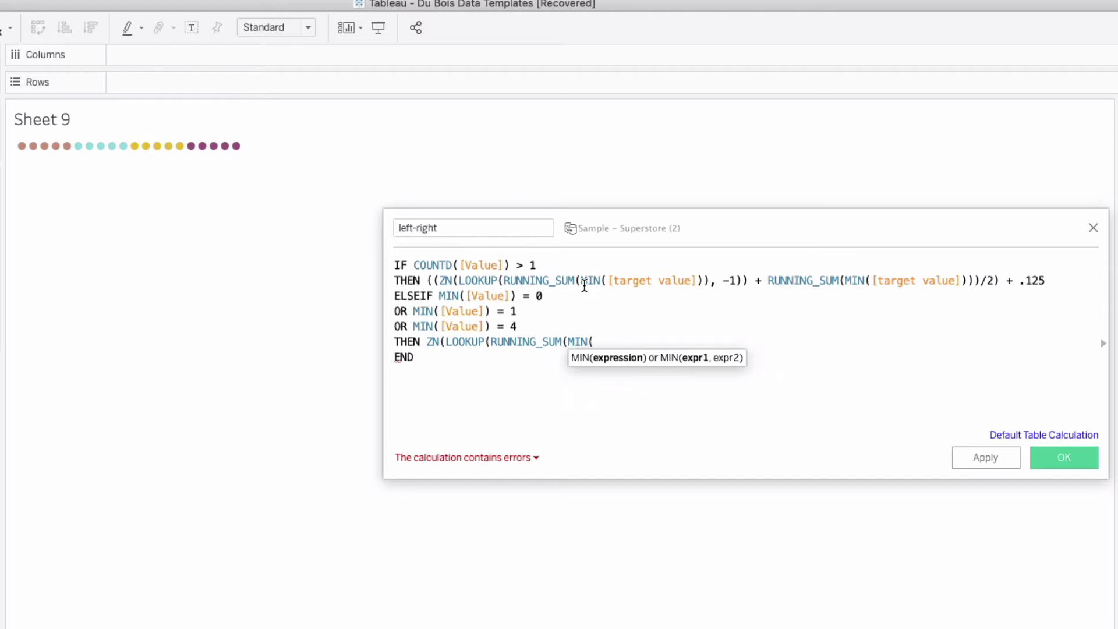
pyautogui.write('[ta')
pyautogui.press('Return')
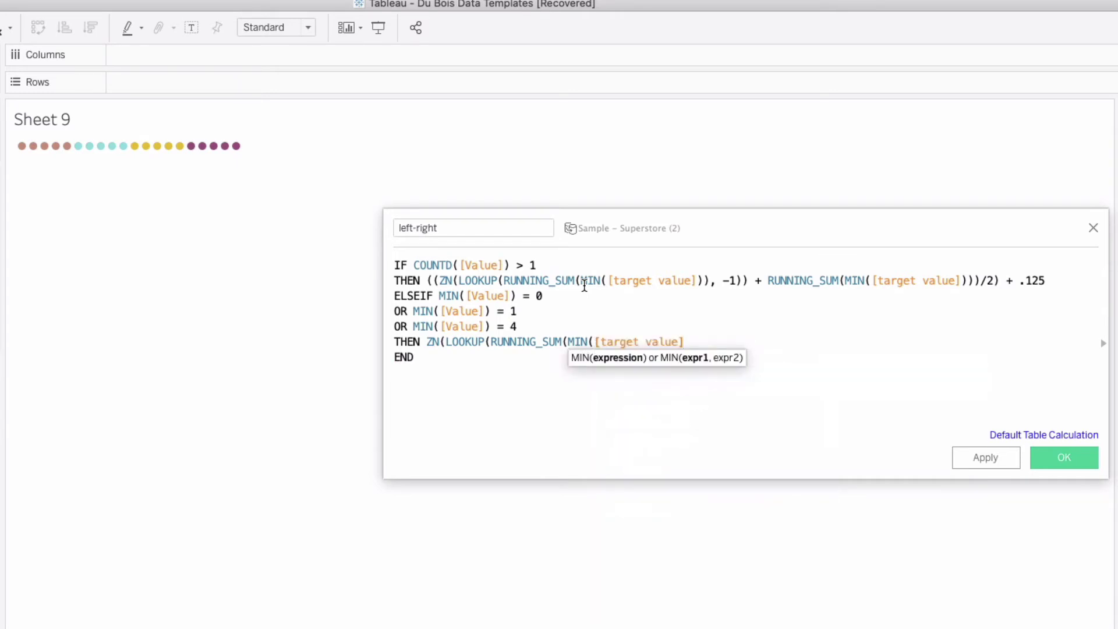
pyautogui.write('),')
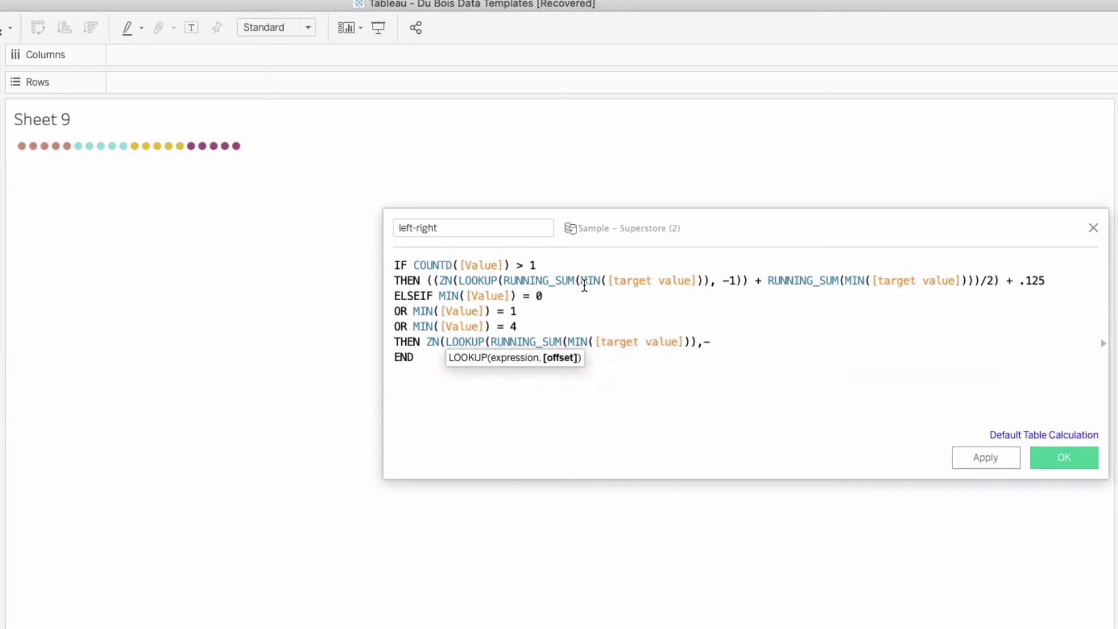
pyautogui.write('-1))')
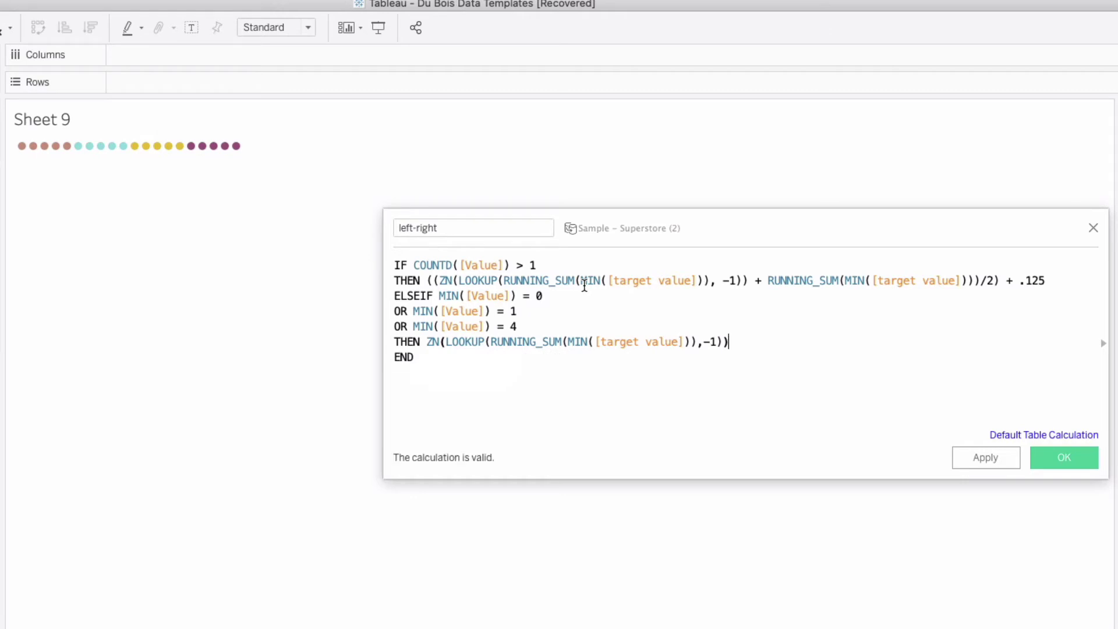
pyautogui.press('Return')
pyautogui.write('ELSE')
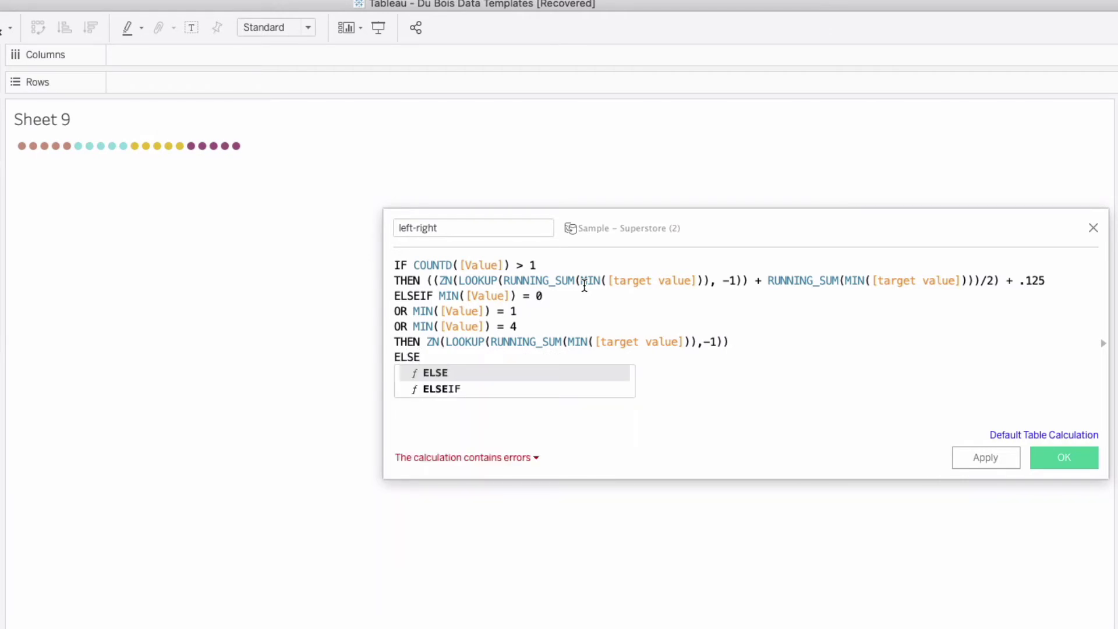
pyautogui.write(' RUNNING_SUM')
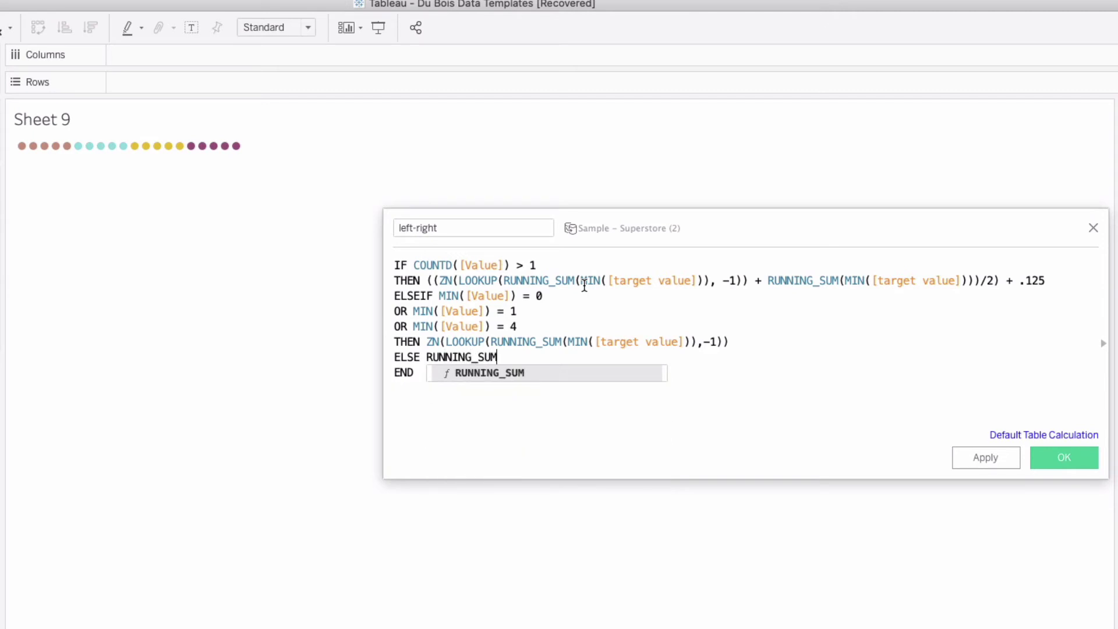
pyautogui.write('(MIN(')
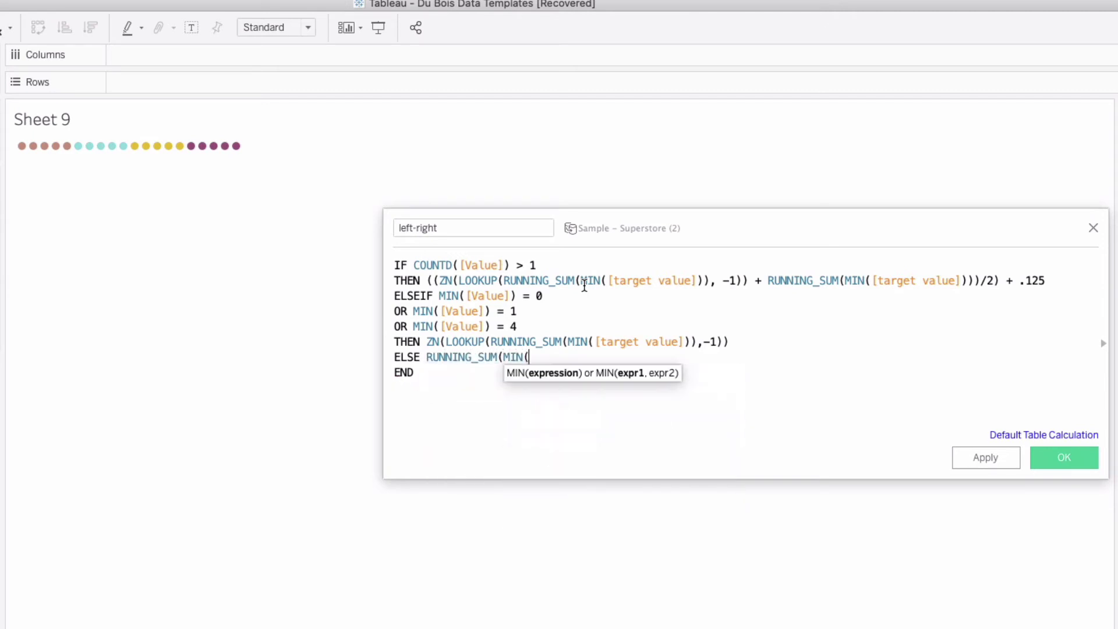
pyautogui.write('[target value]))')
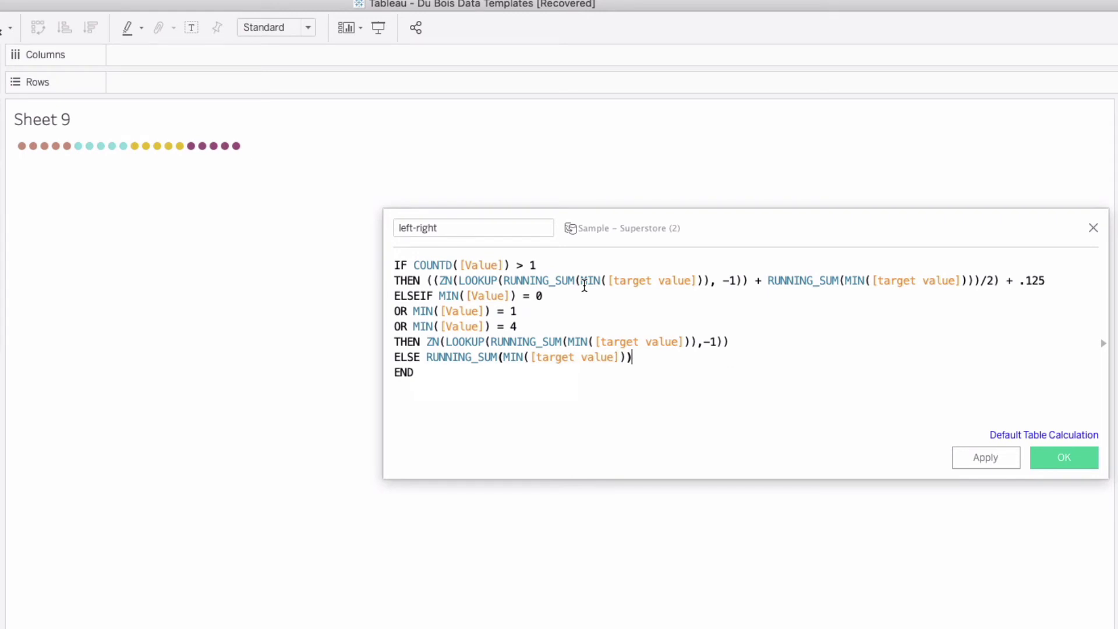
# Append + IF MIN([Value]) <= 2 THEN .25 ELSE 0 END to the formula.
pyautogui.press('Down')
pyautogui.write('+')
pyautogui.press('Return')
pyautogui.write('IF MIN(Va')
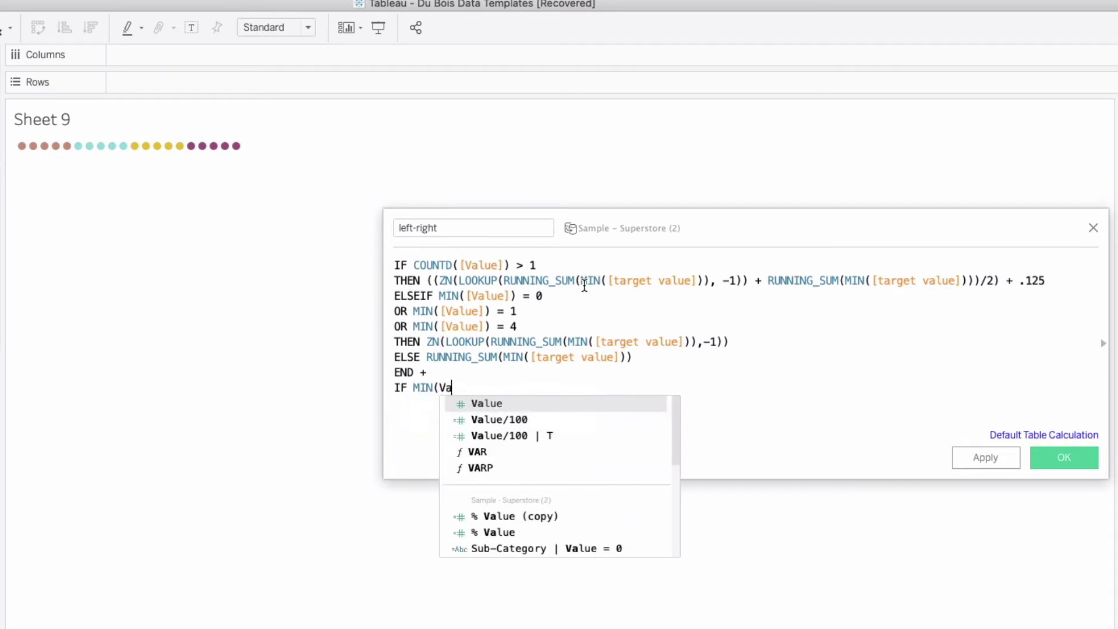
pyautogui.press('Return')
pyautogui.write(') ')
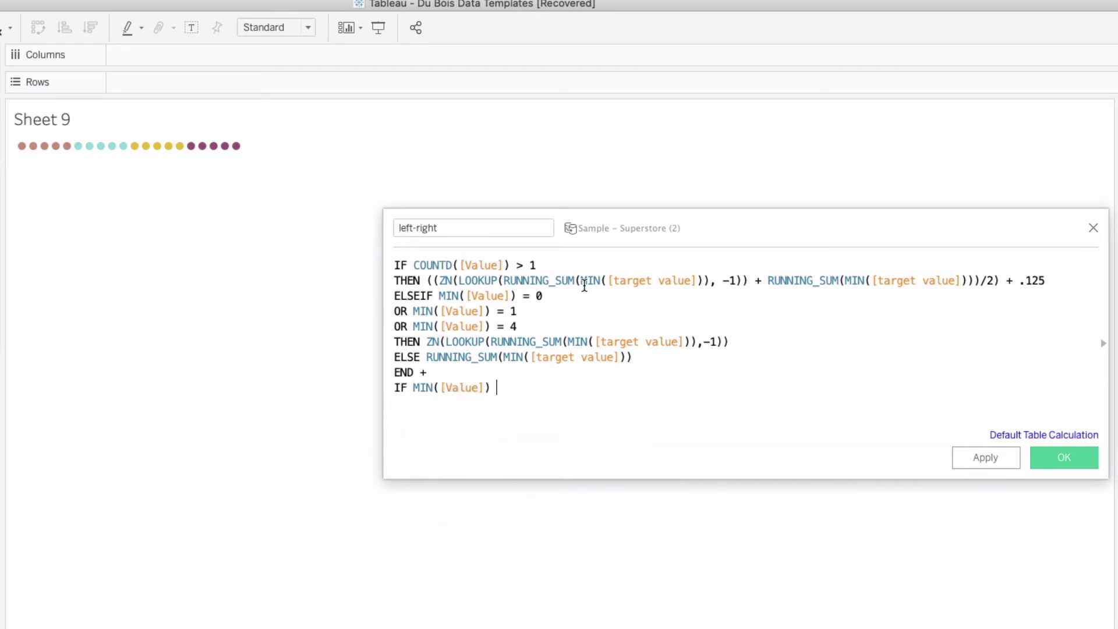
pyautogui.write('<= 2')
pyautogui.press('Return')
pyautogui.write('THEN .25')
pyautogui.press('Return')
pyautogui.write('ELSE 0')
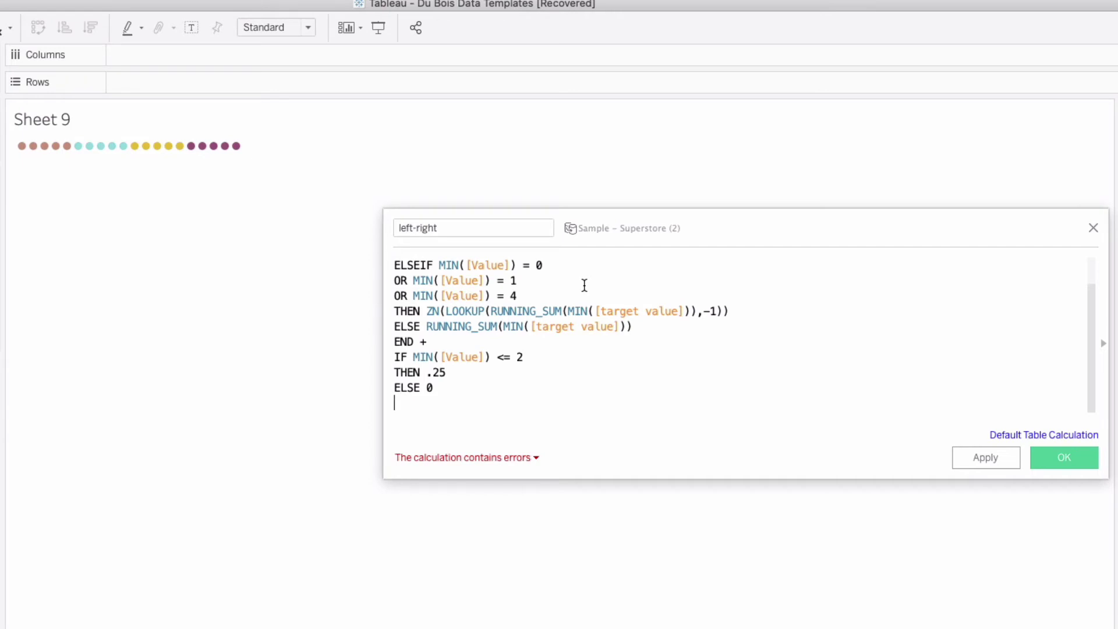
pyautogui.write('END')
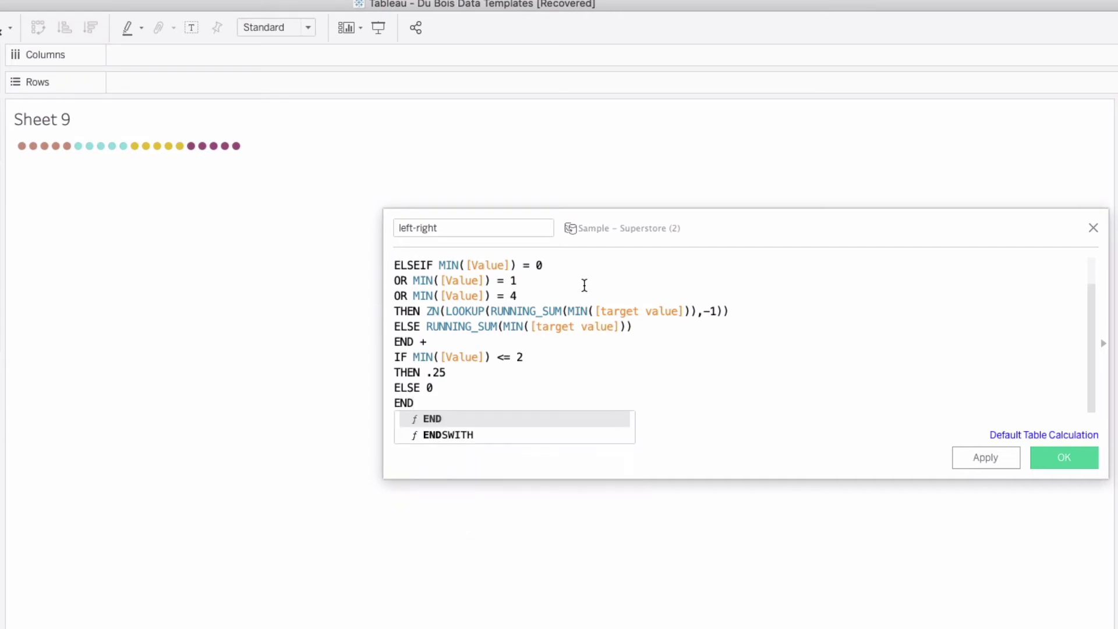
# Review the finished formula and apply the left-right calculation.
pyautogui.press('Up')
pyautogui.hotkey('shift', 'End')
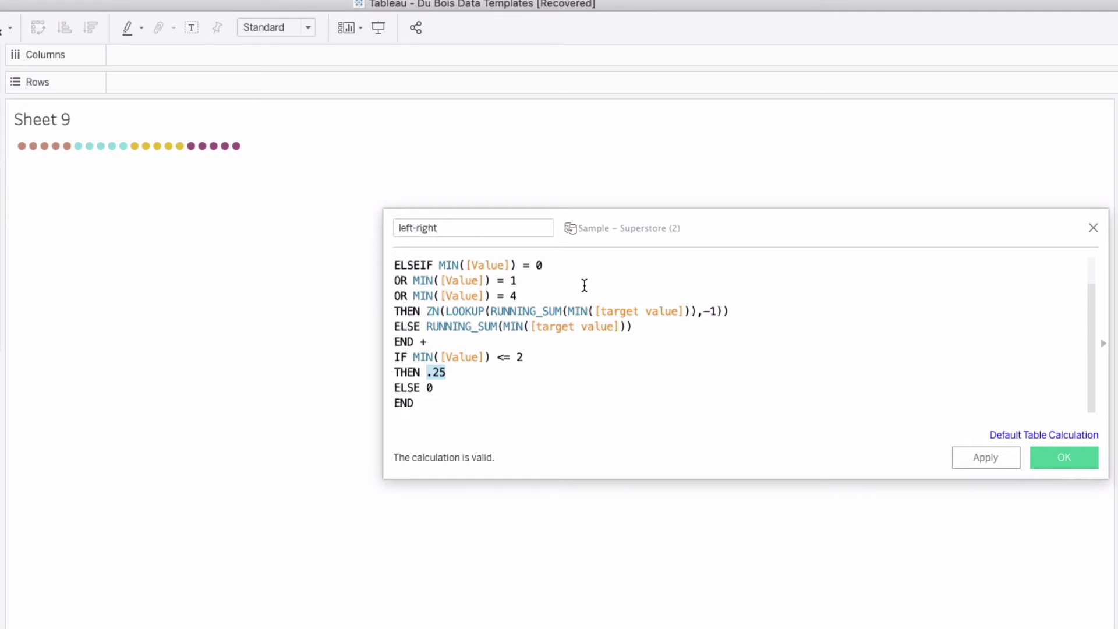
pyautogui.scroll(2, 591, 275)
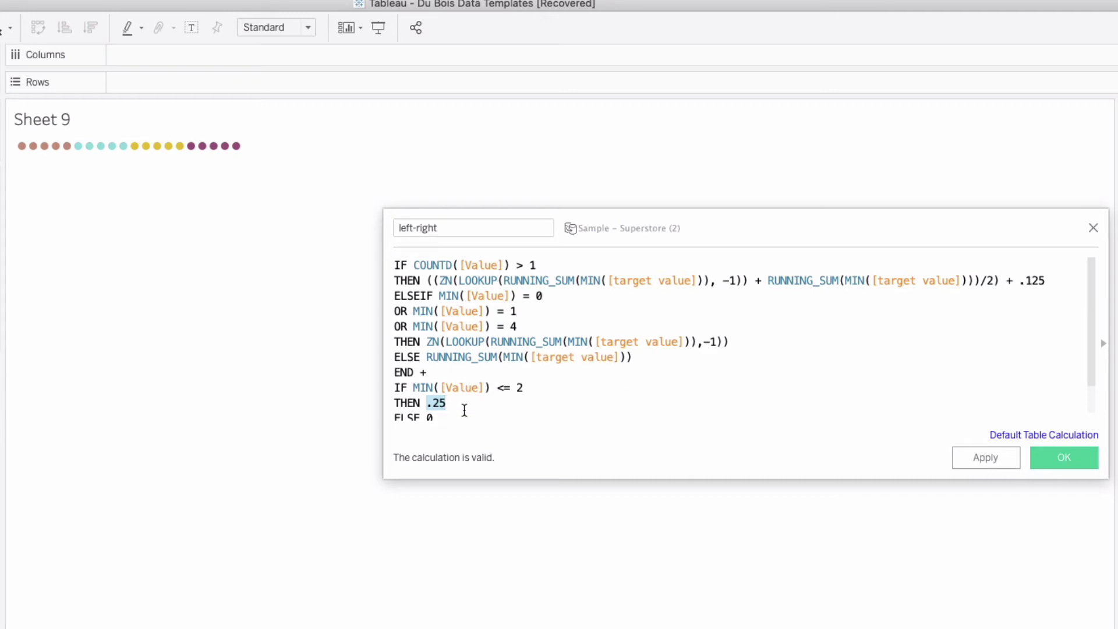
pyautogui.click(991, 456)
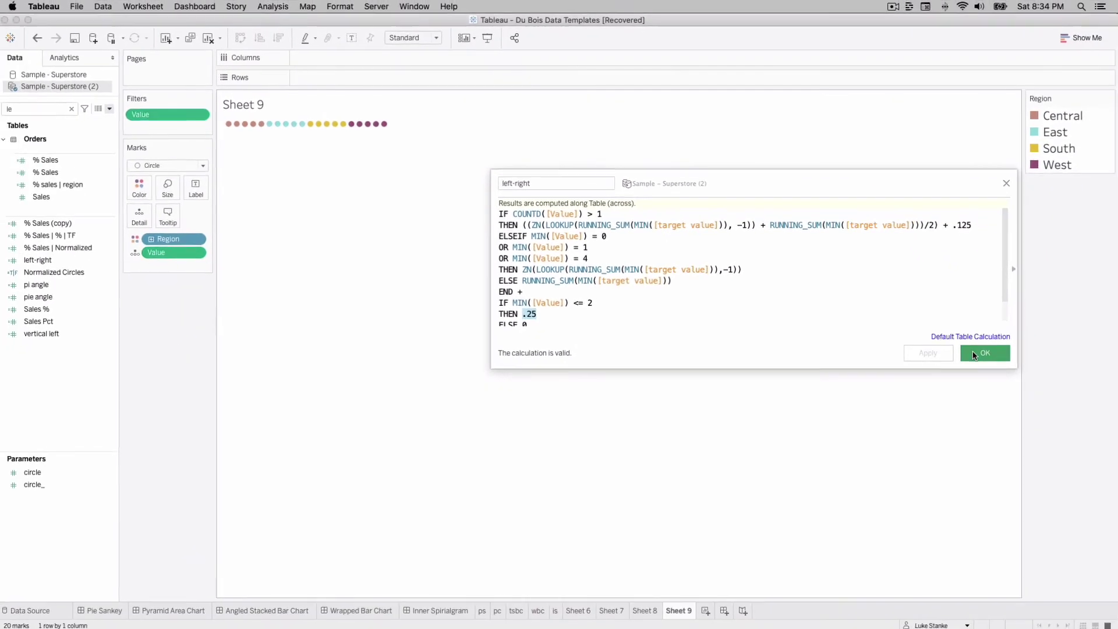
# Put left-right on Columns and compute it along the Region dimension.
pyautogui.click(975, 354)
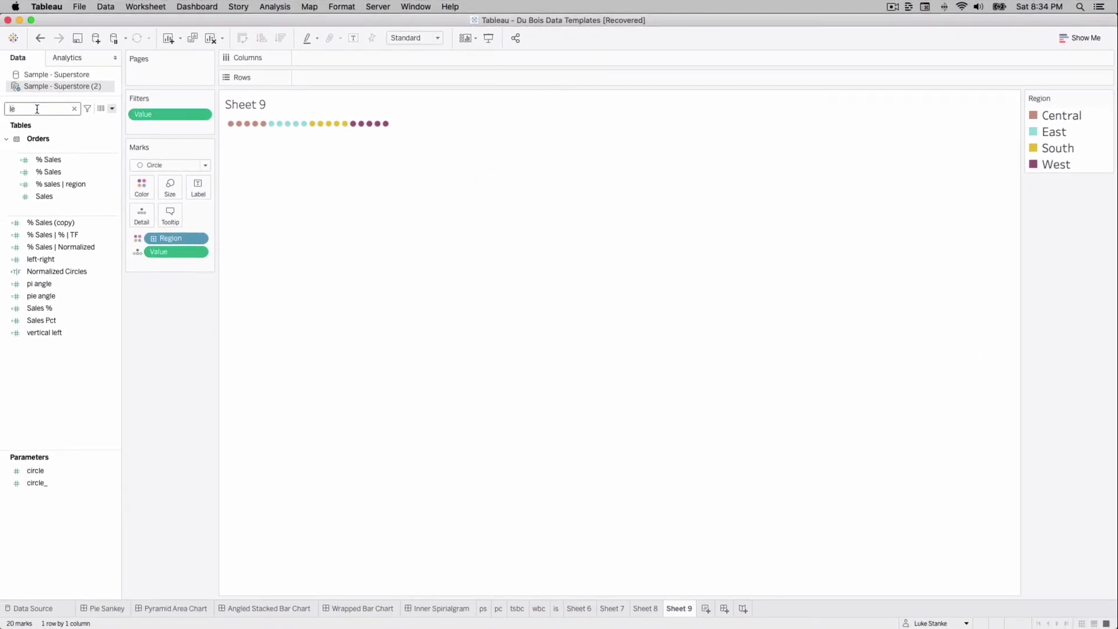
pyautogui.moveTo(30, 259); pyautogui.dragTo(320, 61)
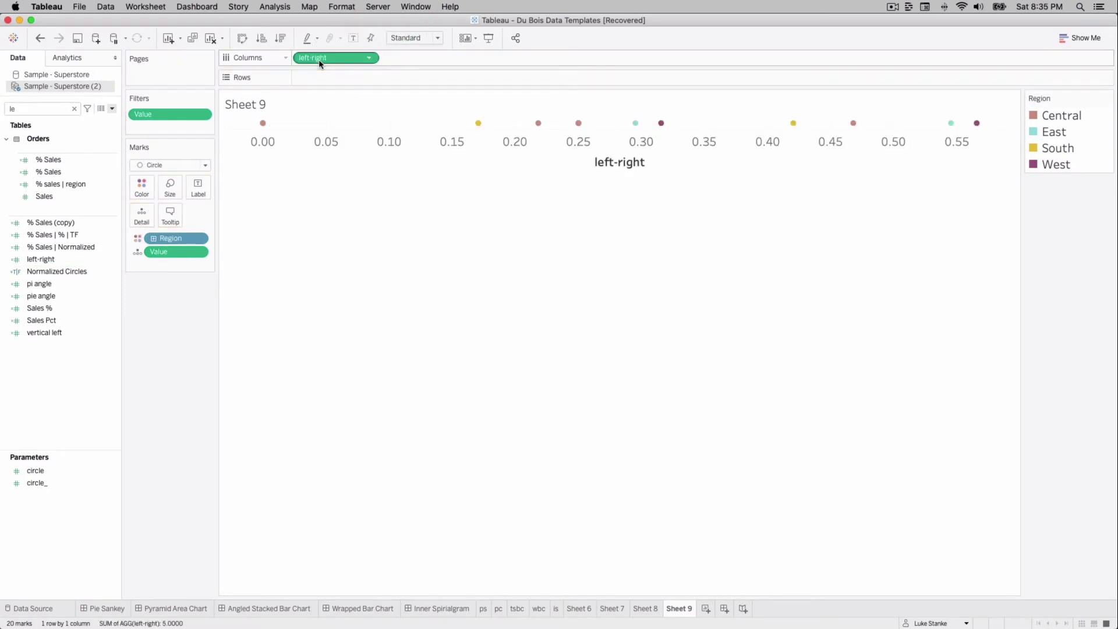
pyautogui.click(369, 57)
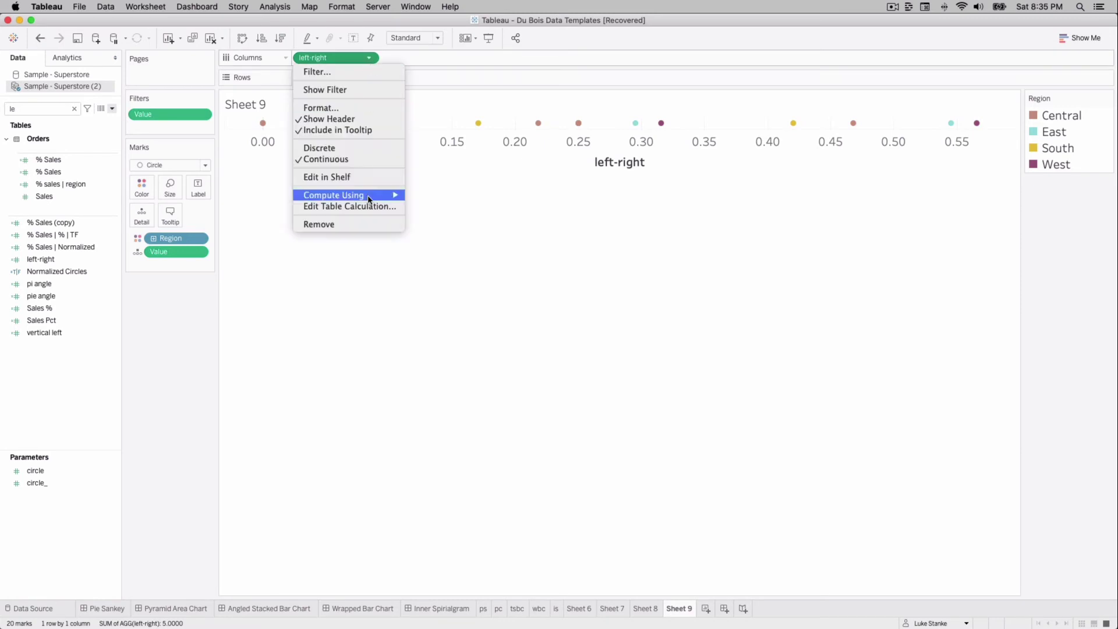
pyautogui.click(369, 208)
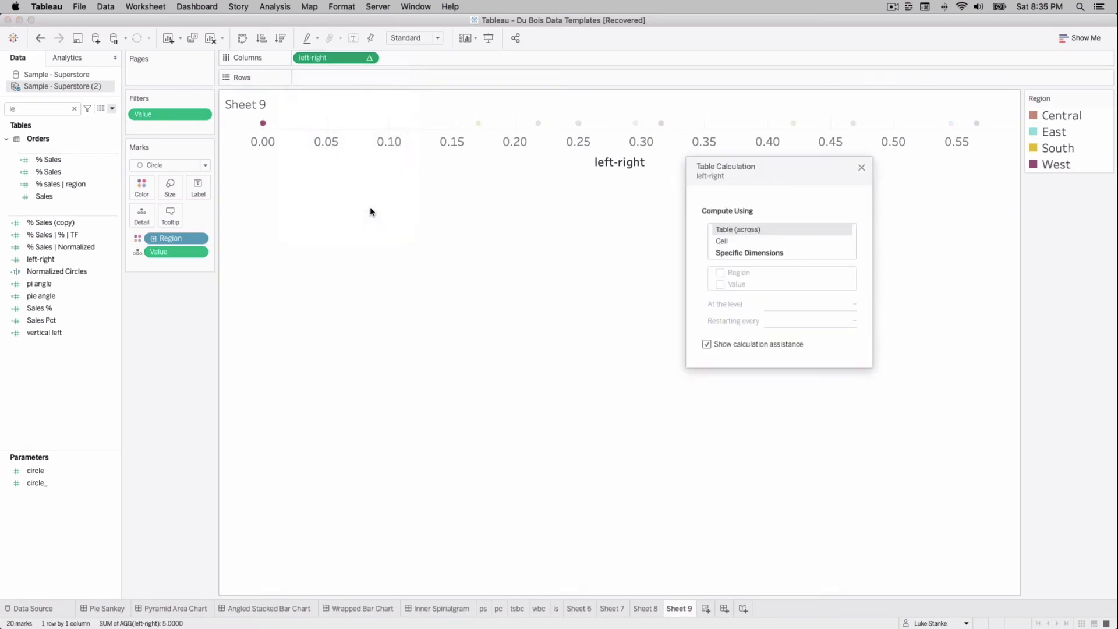
pyautogui.click(756, 253)
pyautogui.click(733, 269)
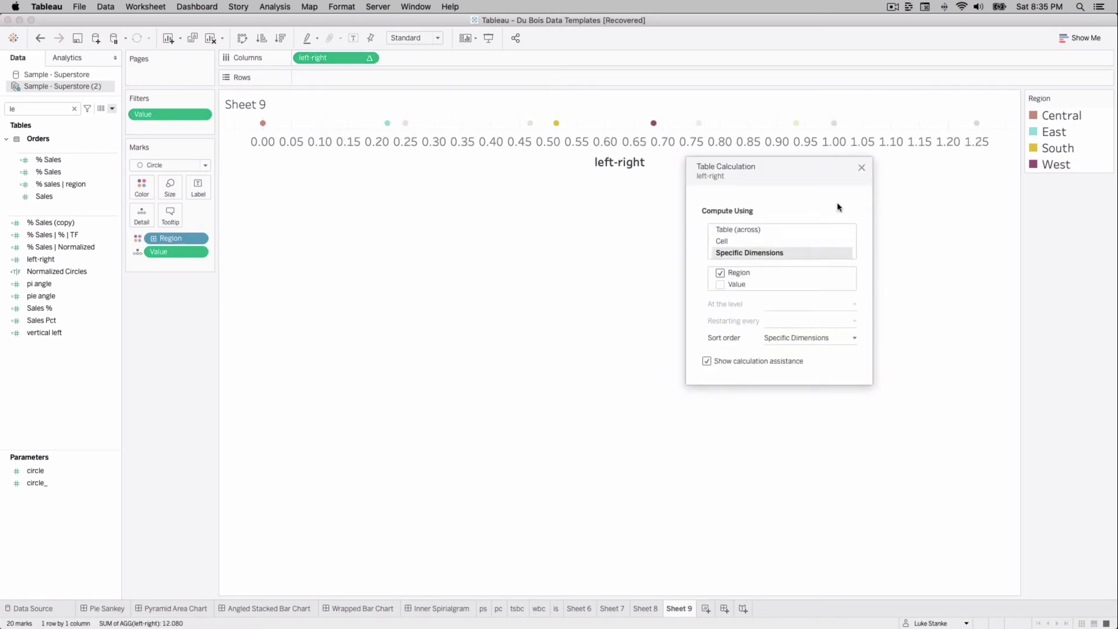
pyautogui.click(861, 169)
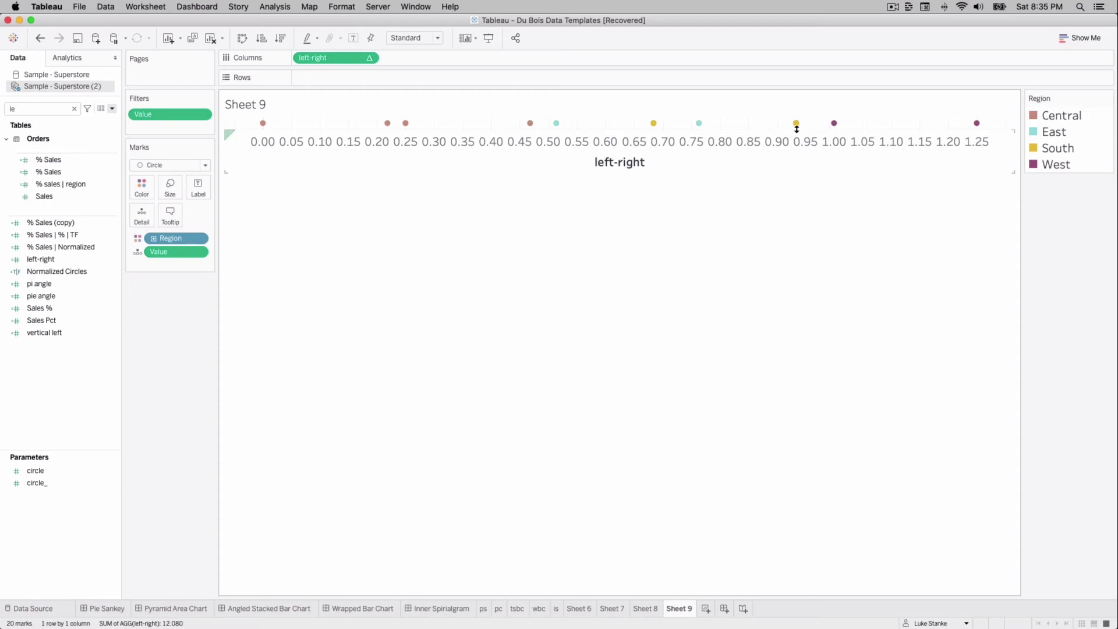
# Highlight the West, South and Central circles in turn, then clear the highlight.
pyautogui.click(1057, 163)
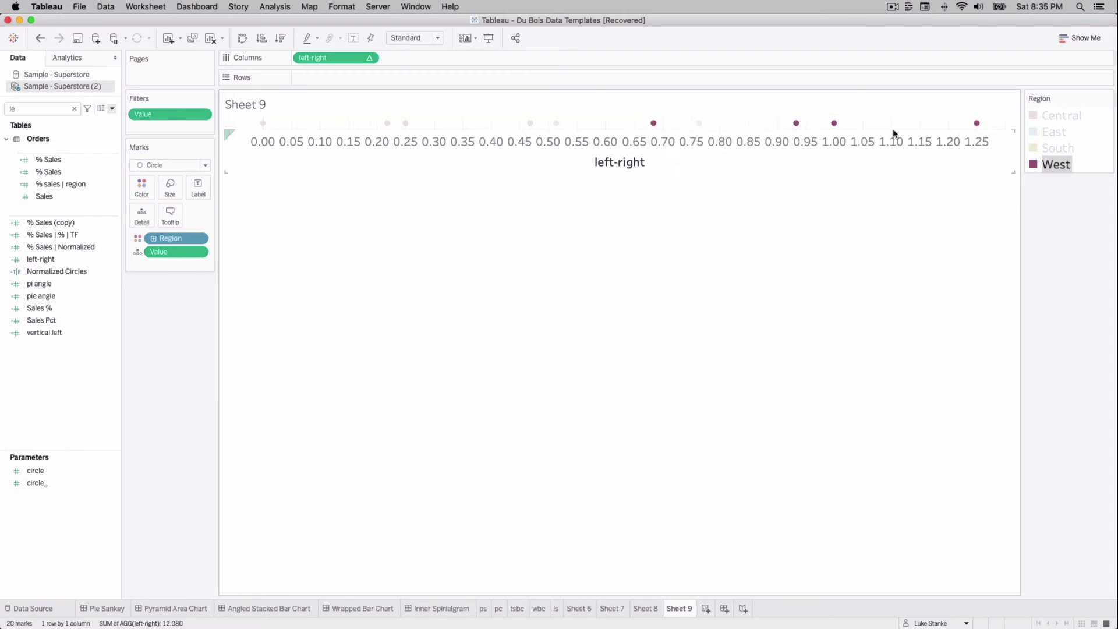
pyautogui.click(1053, 147)
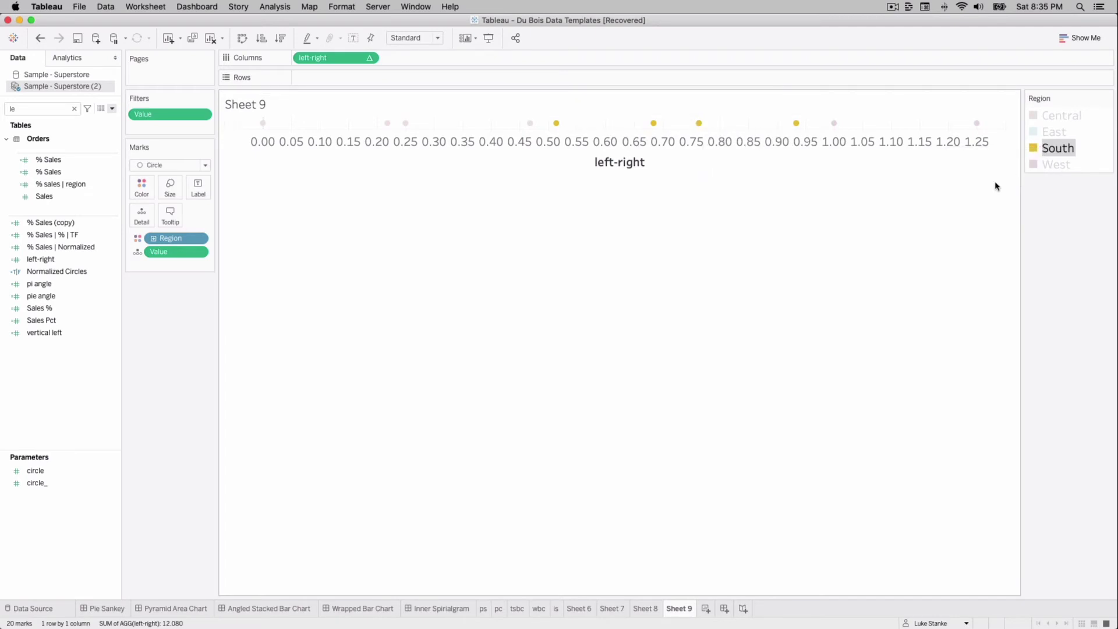
pyautogui.click(1049, 114)
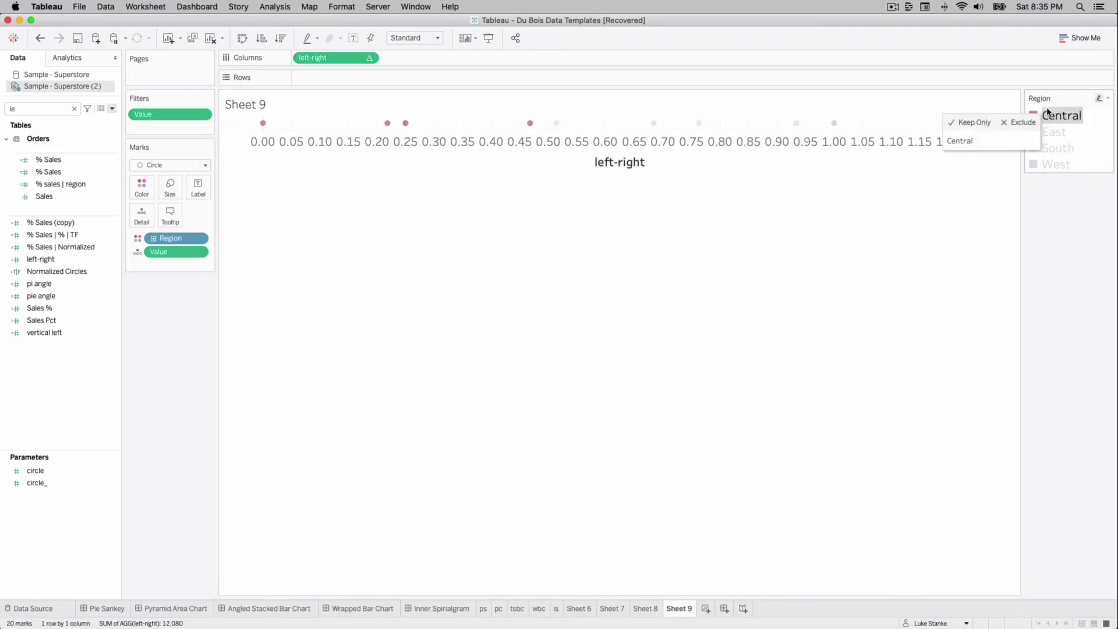
pyautogui.click(788, 332)
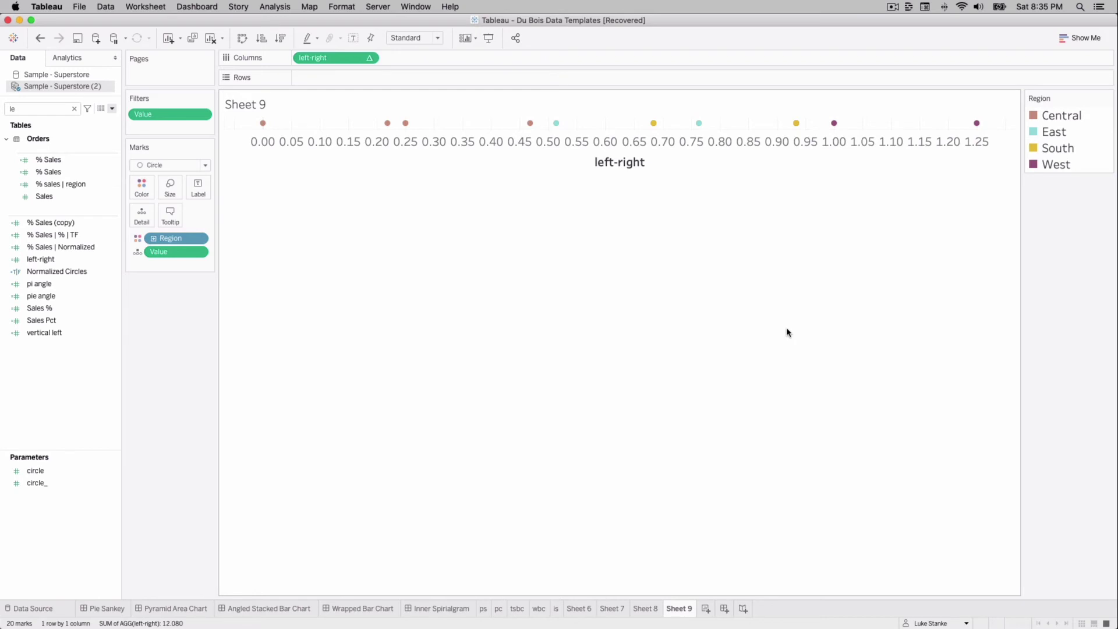
# Create a calculated field named 'top-bottom' starting with IF COUNTD([Value]) > 1 THEN .25.
pyautogui.click(112, 109)
pyautogui.click(109, 120)
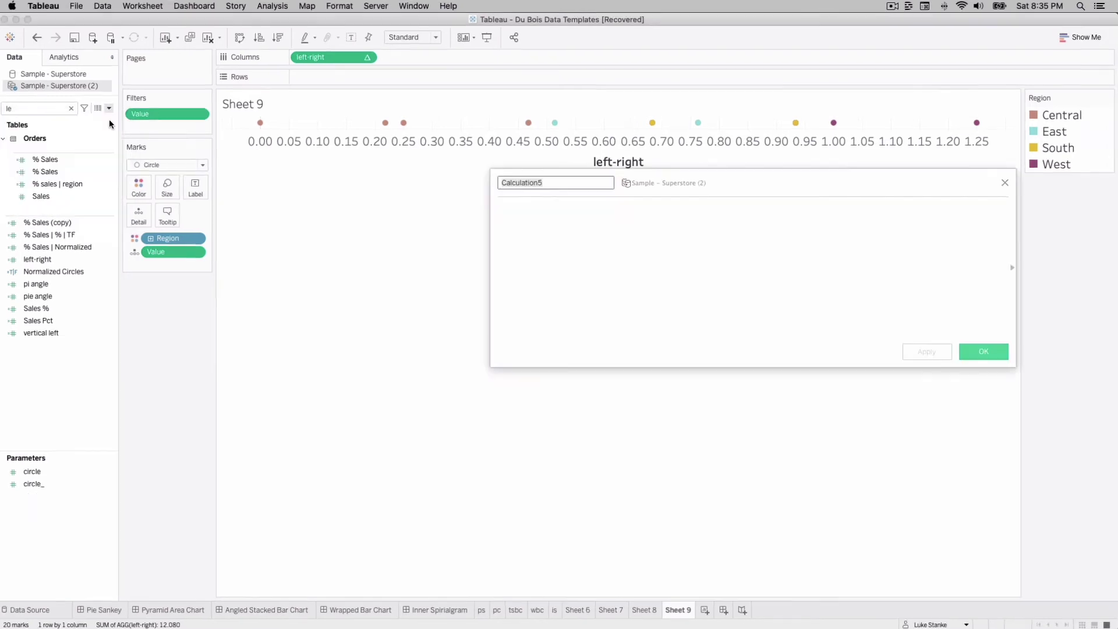
pyautogui.write('top')
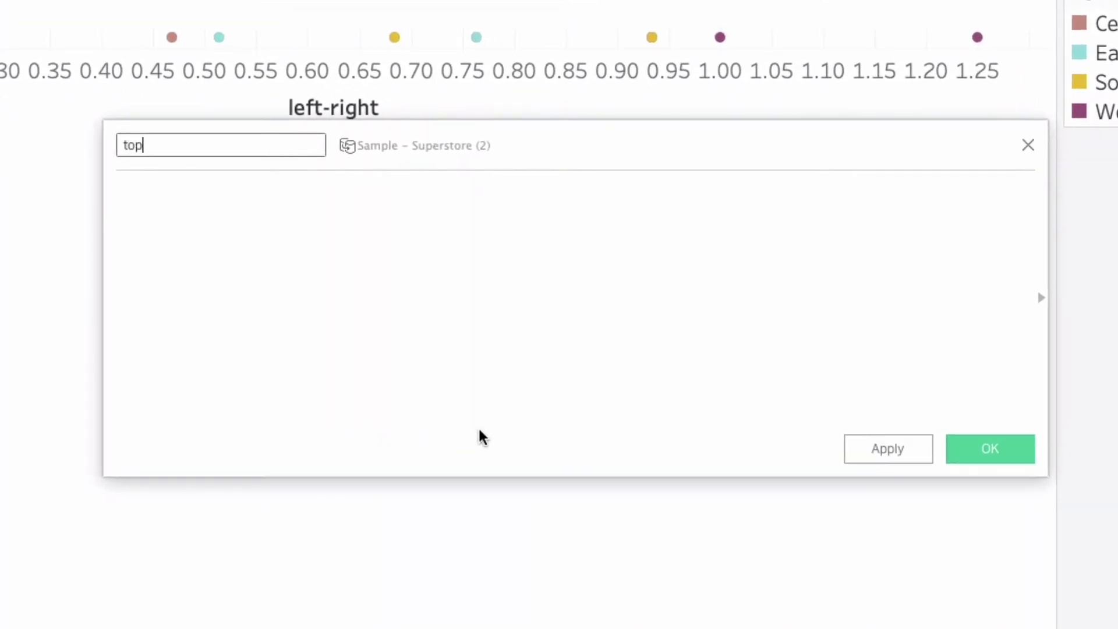
pyautogui.write('-bottom')
pyautogui.press('Tab')
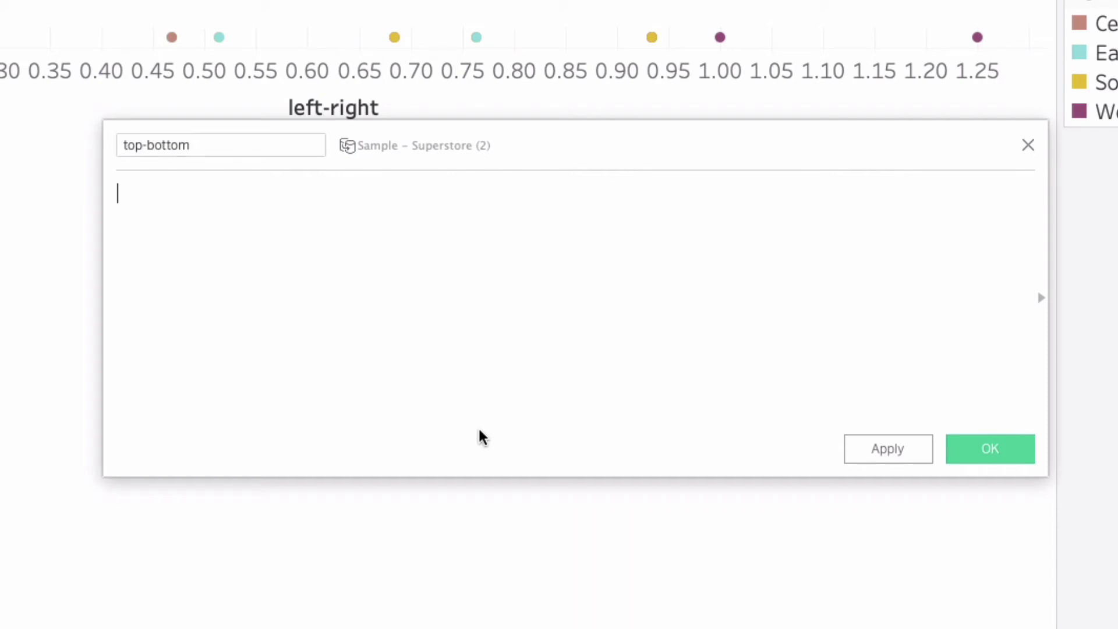
pyautogui.write('IF COUNTD(')
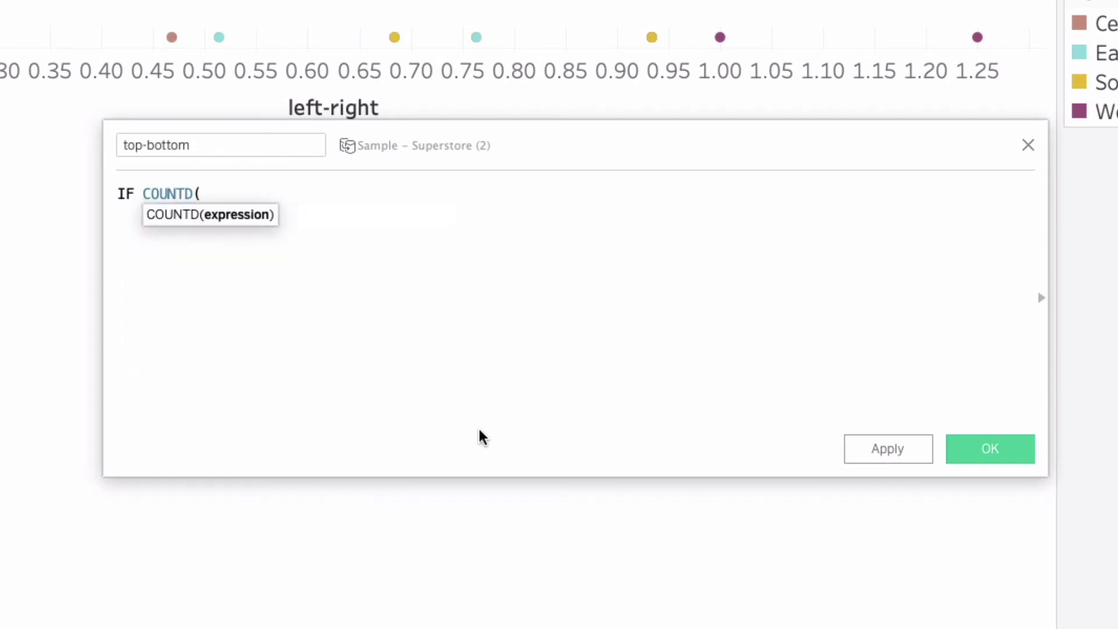
pyautogui.write('[Value]) > ')
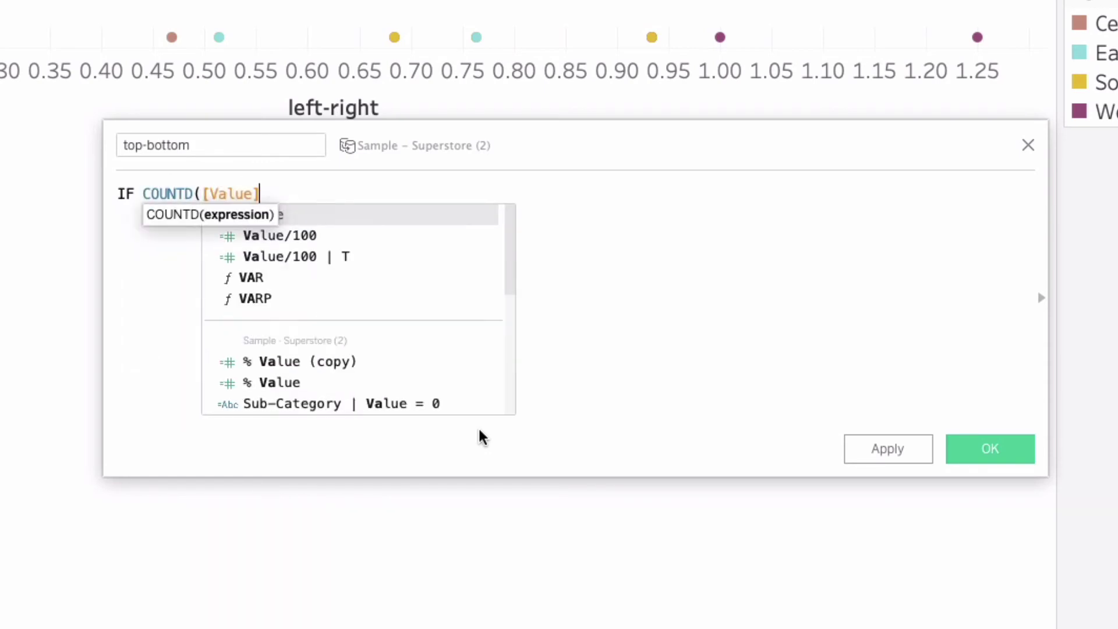
pyautogui.write('1')
pyautogui.press('Return')
pyautogui.write('THEN ')
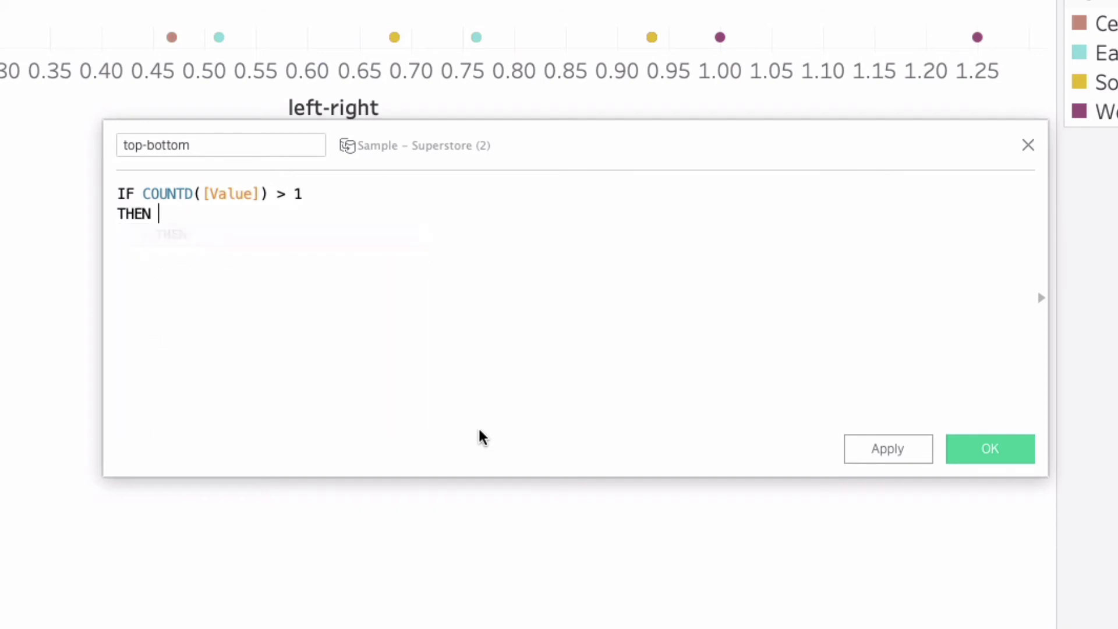
pyautogui.write('.25')
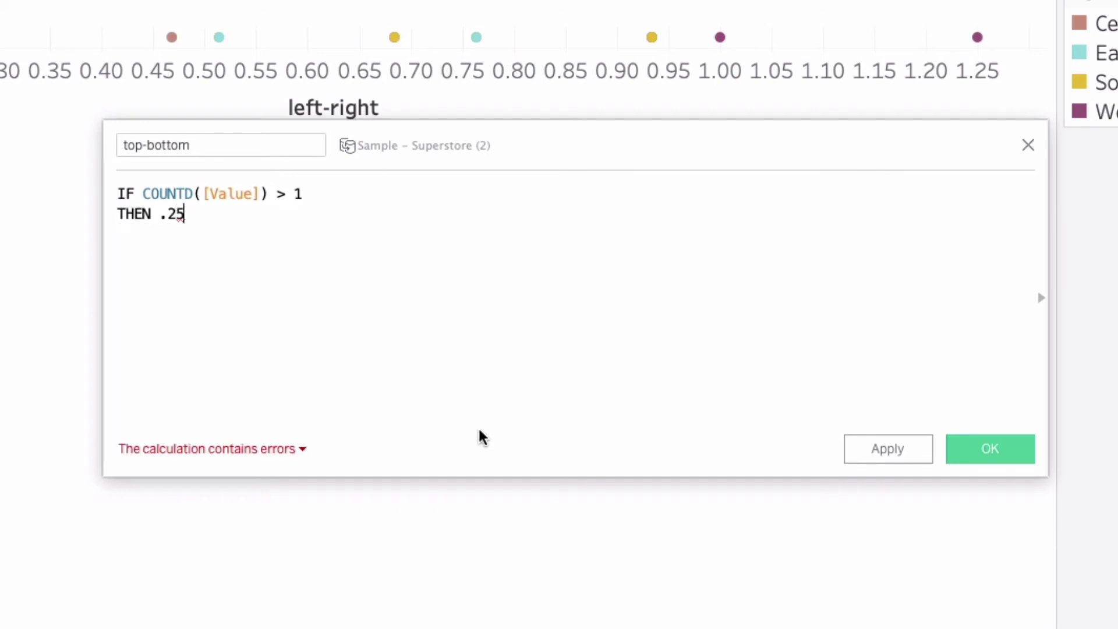
pyautogui.press('Return')
# Add ELSEIF MIN([Value]) <= 2 THEN 0, ELSE .5, and END + [lr] on new lines.
pyautogui.write('ELSEIF M')
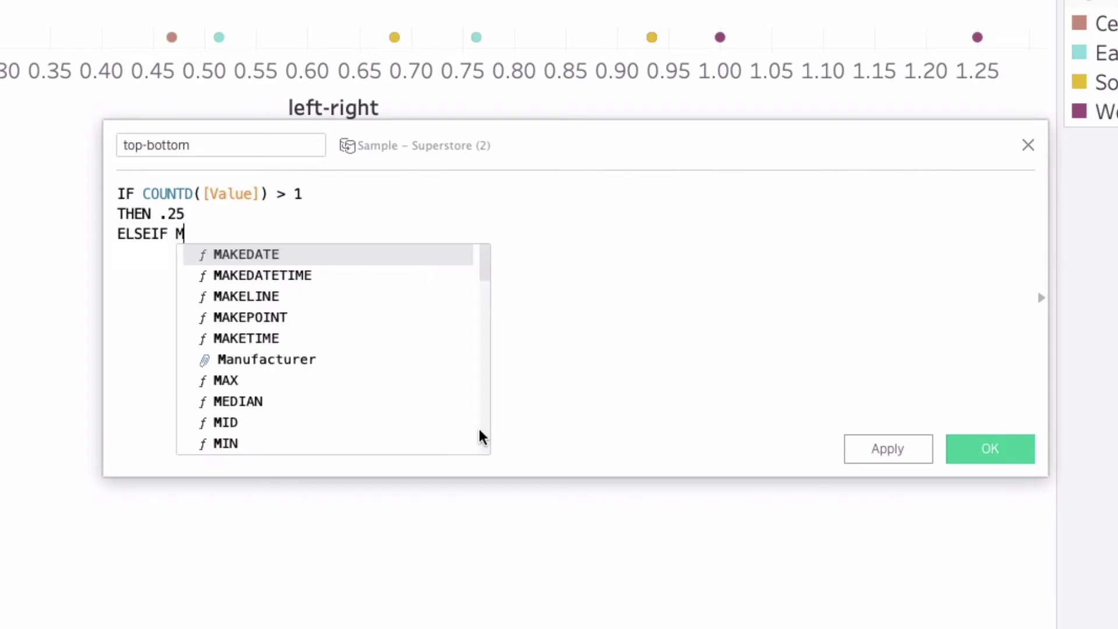
pyautogui.write('IN(va')
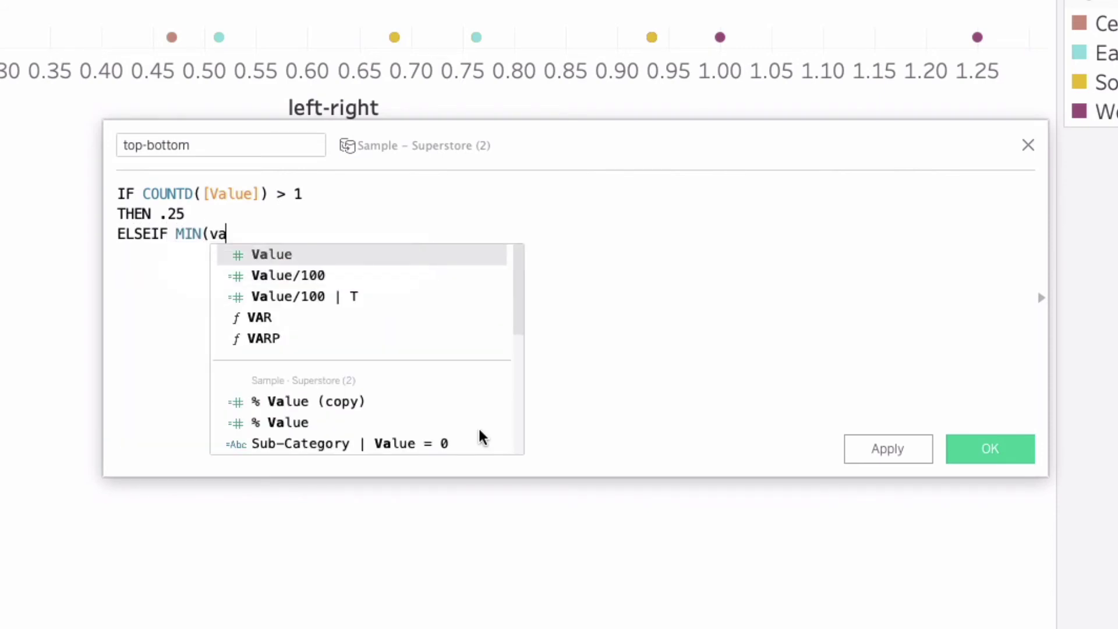
pyautogui.press('Return')
pyautogui.write(') <')
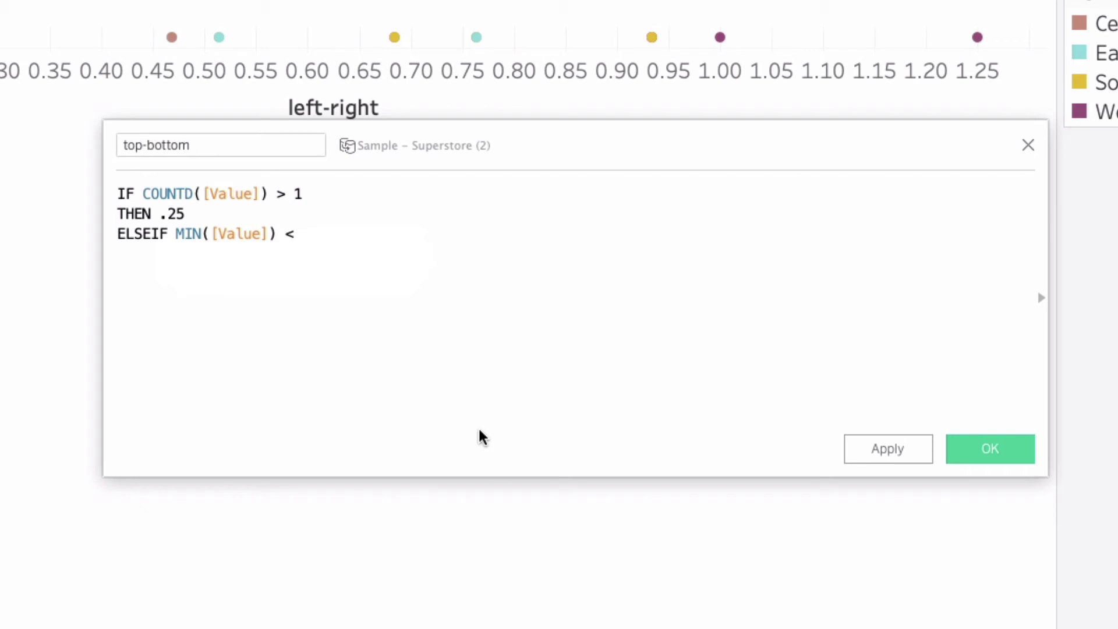
pyautogui.write('= 2')
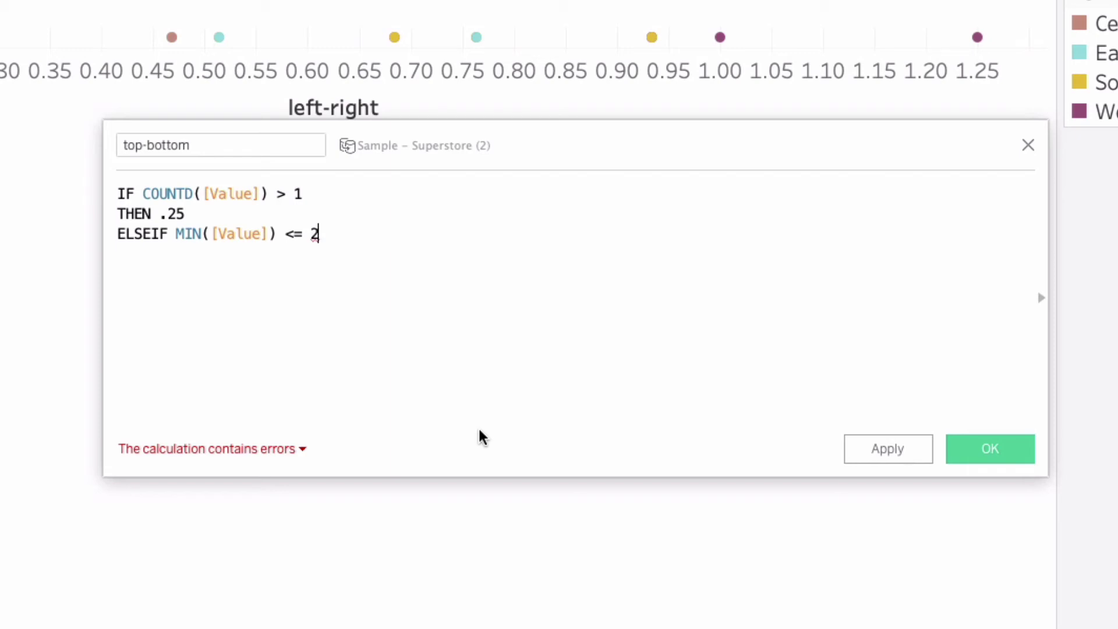
pyautogui.press('Return')
pyautogui.write('THEN ')
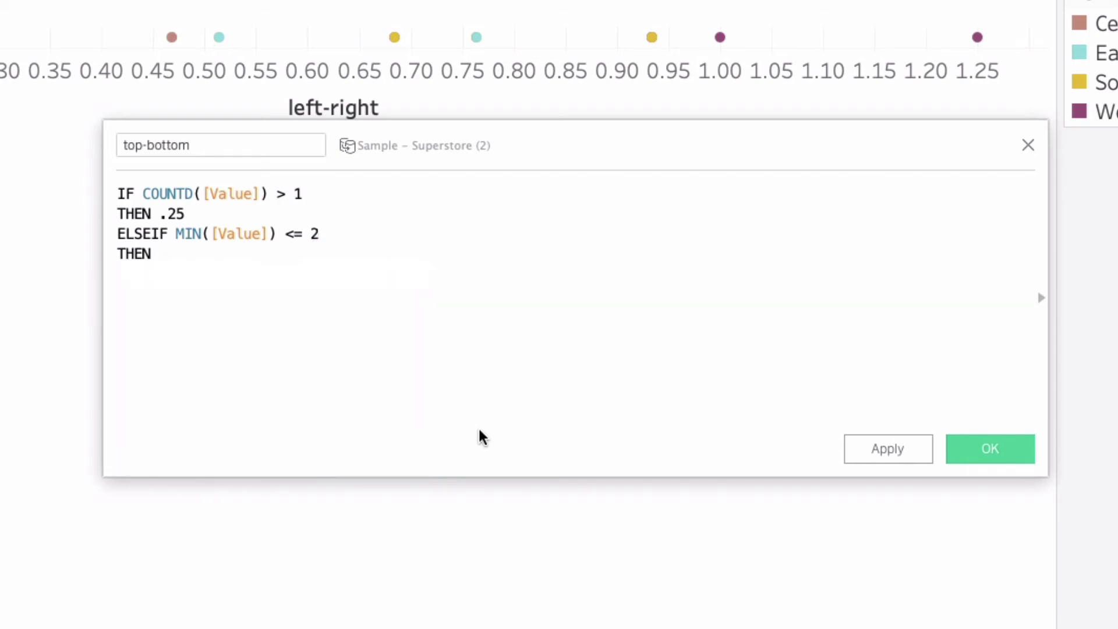
pyautogui.write('0')
pyautogui.press('Return')
pyautogui.write('ELSE .5')
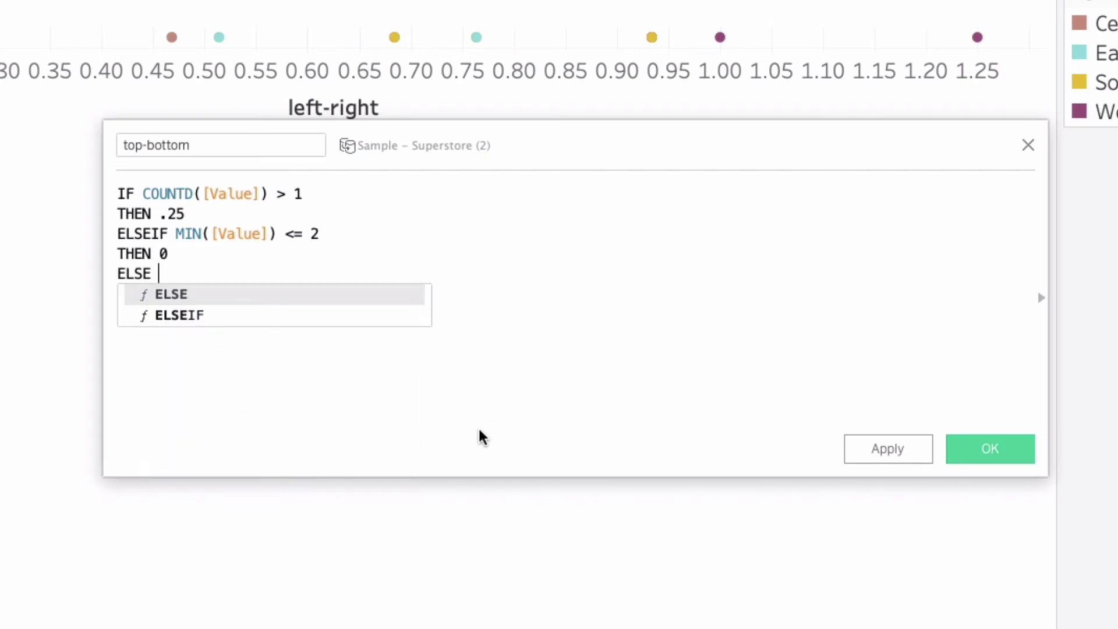
pyautogui.press('Return')
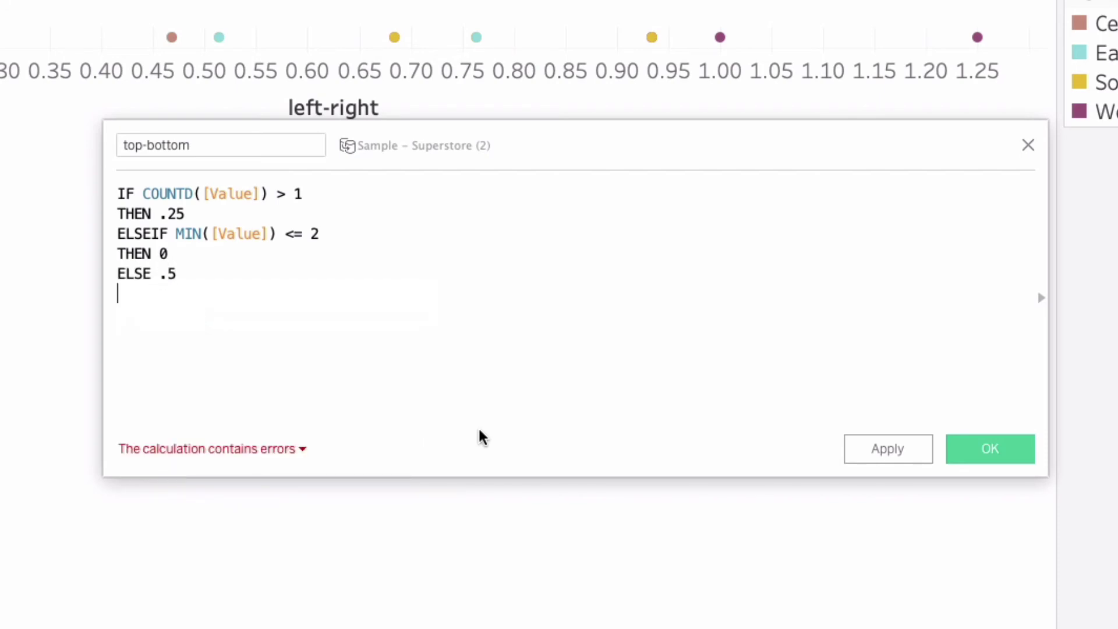
pyautogui.write('END +')
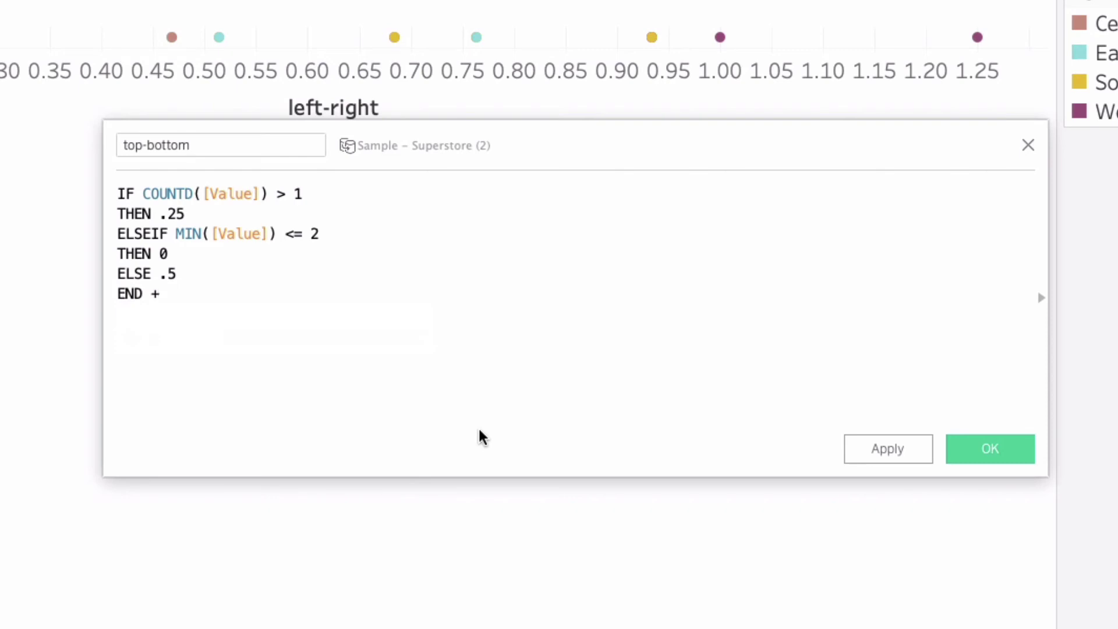
pyautogui.press('Return')
pyautogui.write('lr')
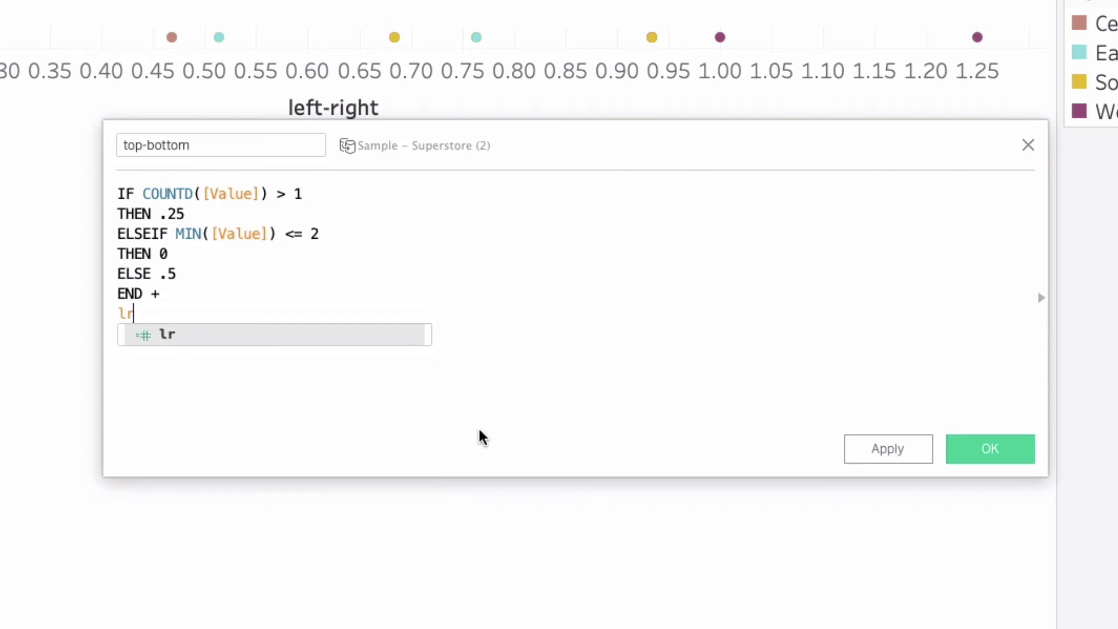
pyautogui.press('Return')
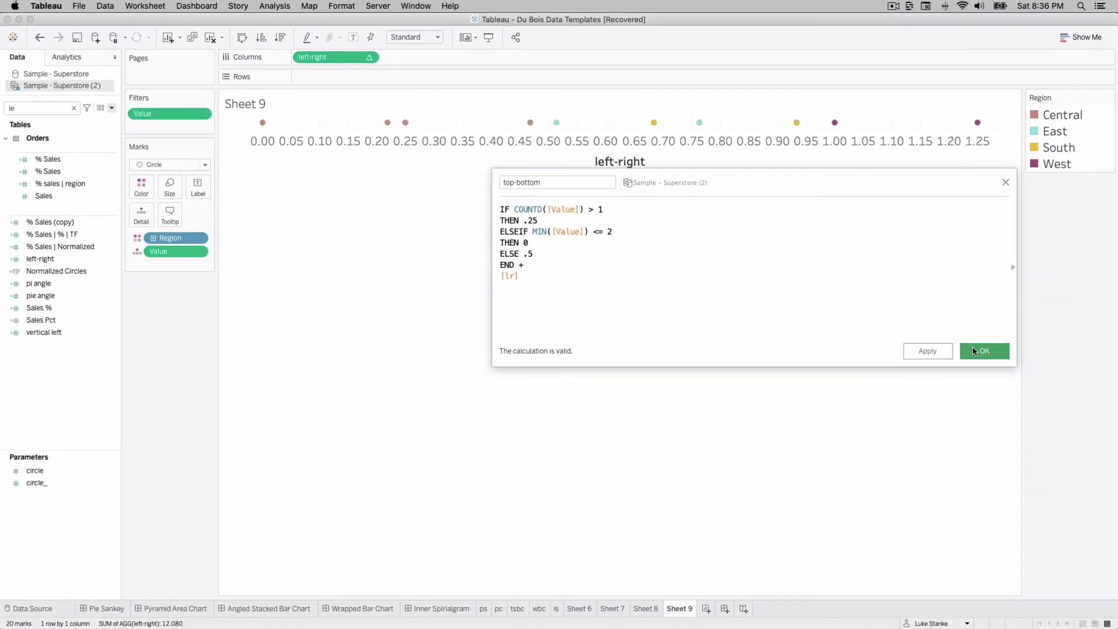
# Save the top-bottom calculation and place it on Rows against left-right.
pyautogui.click(974, 351)
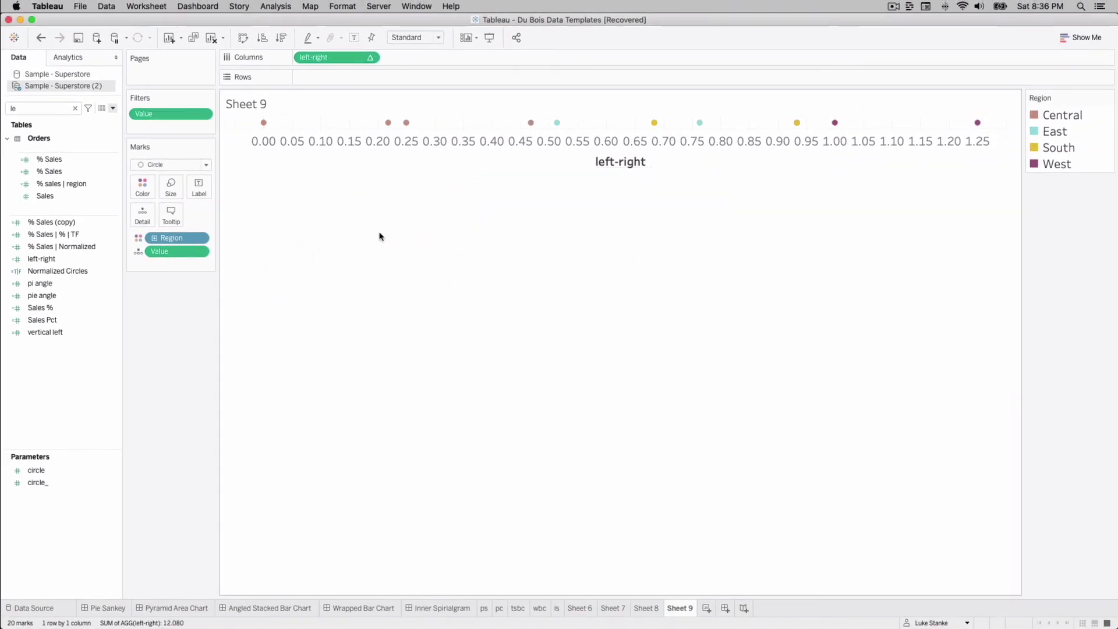
pyautogui.click(49, 105)
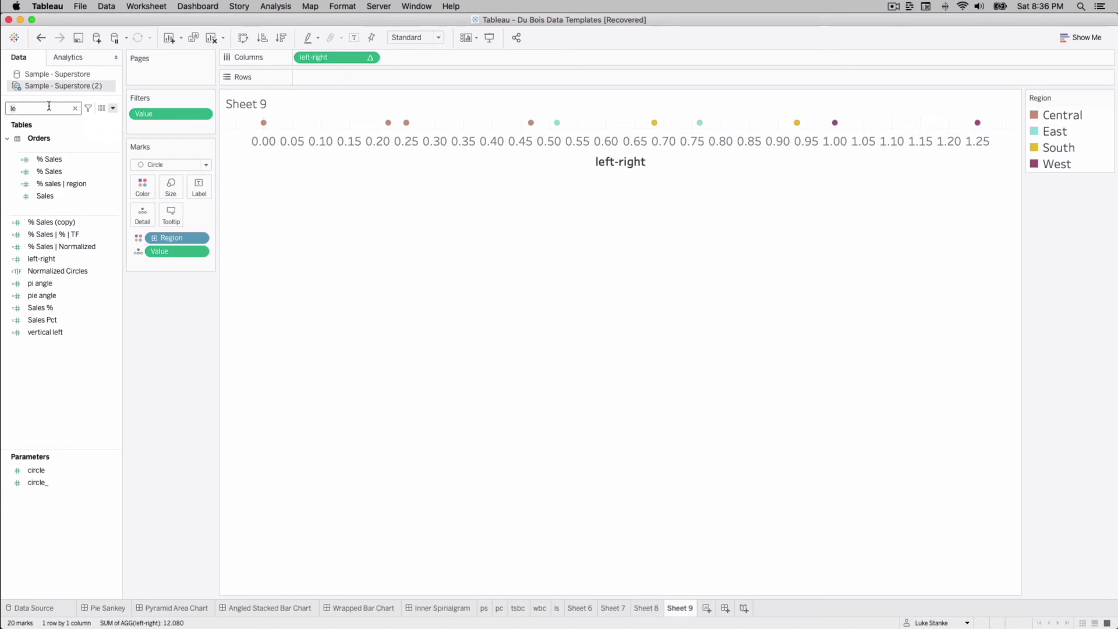
pyautogui.press('BackSpace')
pyautogui.press('BackSpace')
pyautogui.write('top')
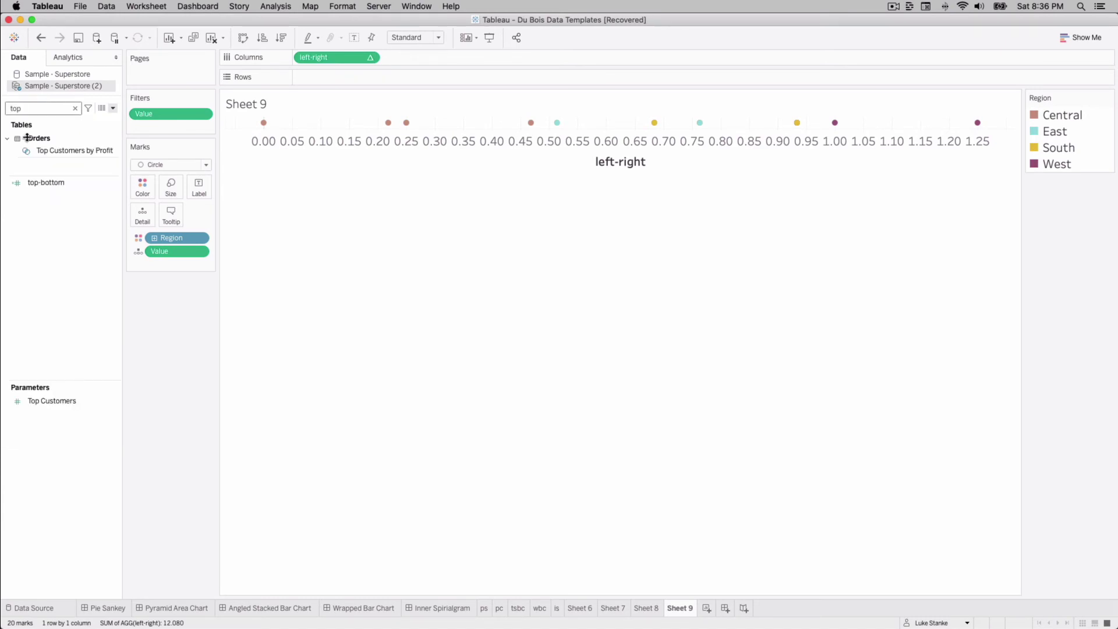
pyautogui.moveTo(27, 179); pyautogui.dragTo(386, 79)
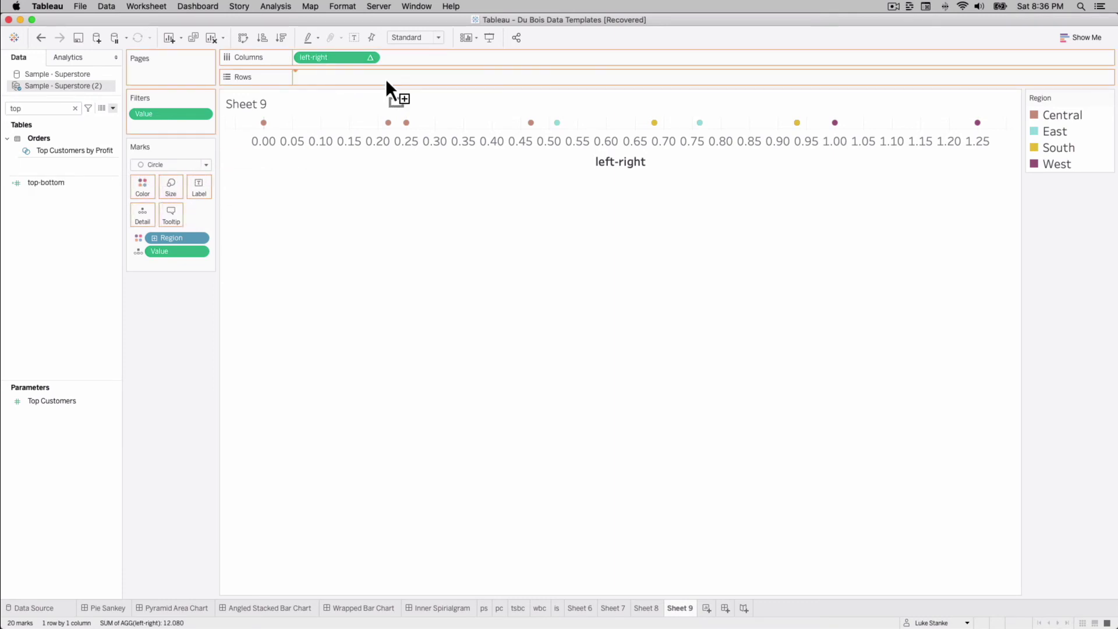
pyautogui.moveTo(382, 83); pyautogui.dragTo(372, 79)
# Set top-bottom's table calculation to Specific Dimensions, computed along Region.
pyautogui.click(370, 77)
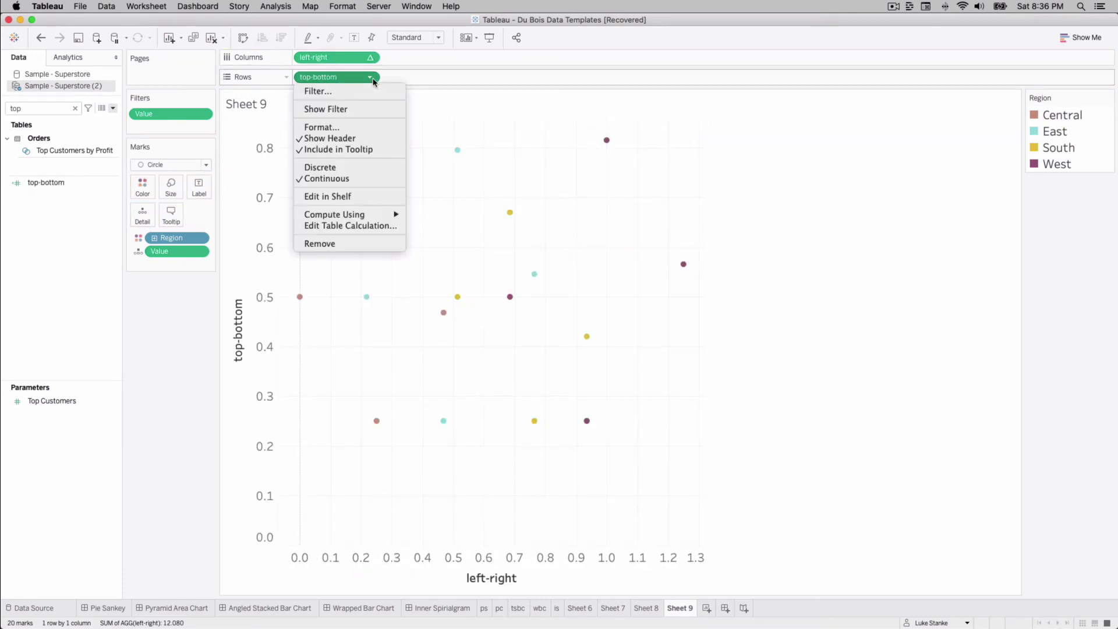
pyautogui.moveTo(384, 221)
pyautogui.click(380, 299)
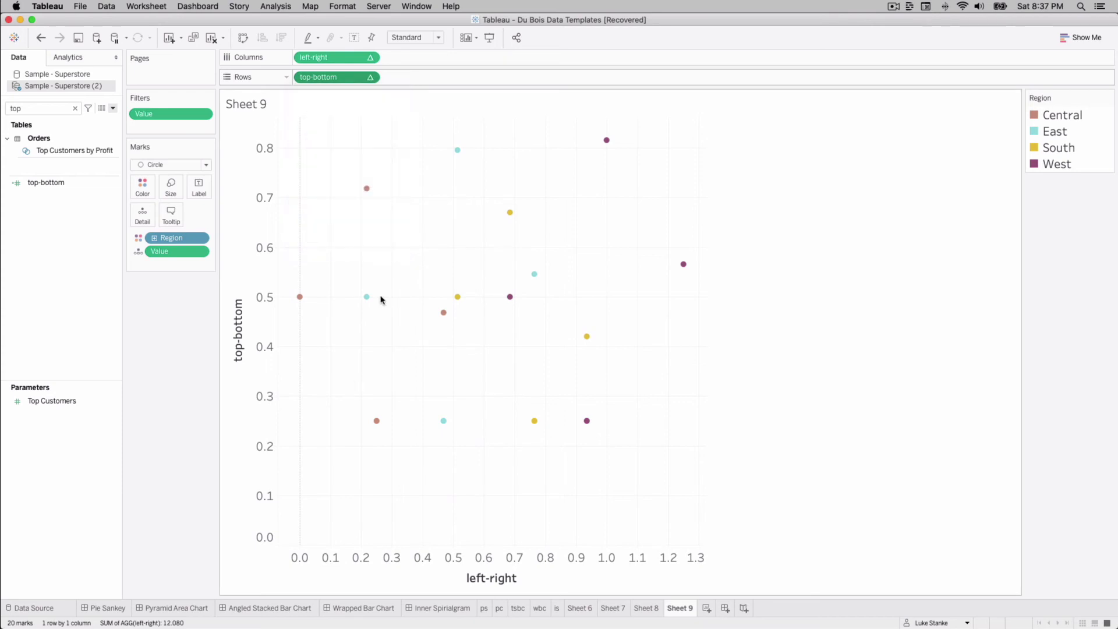
pyautogui.click(370, 77)
pyautogui.click(362, 225)
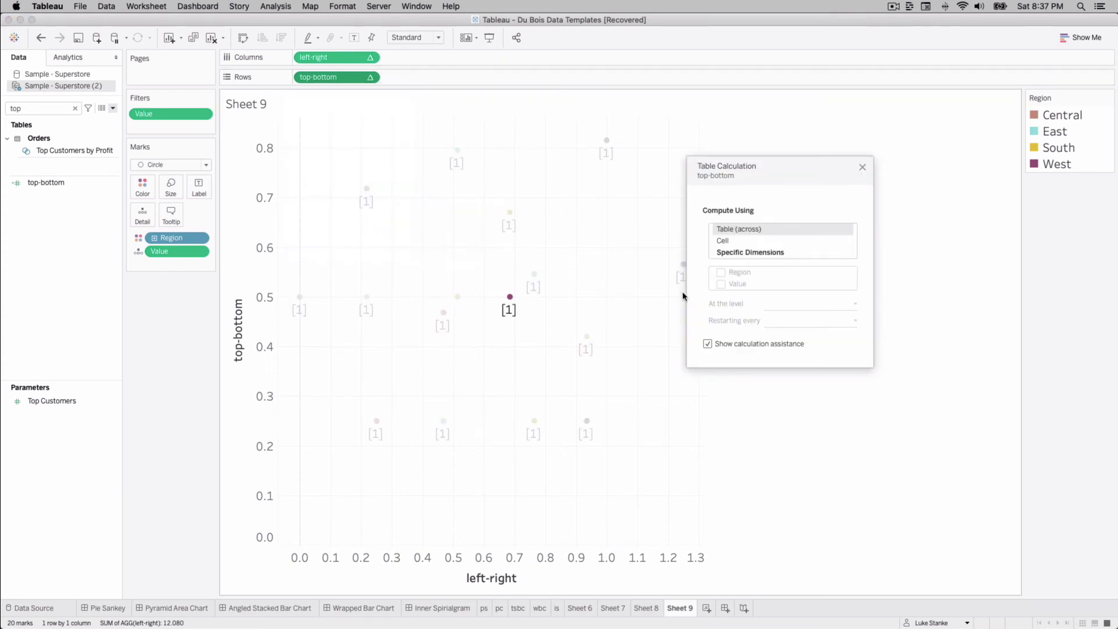
pyautogui.click(731, 255)
pyautogui.click(731, 272)
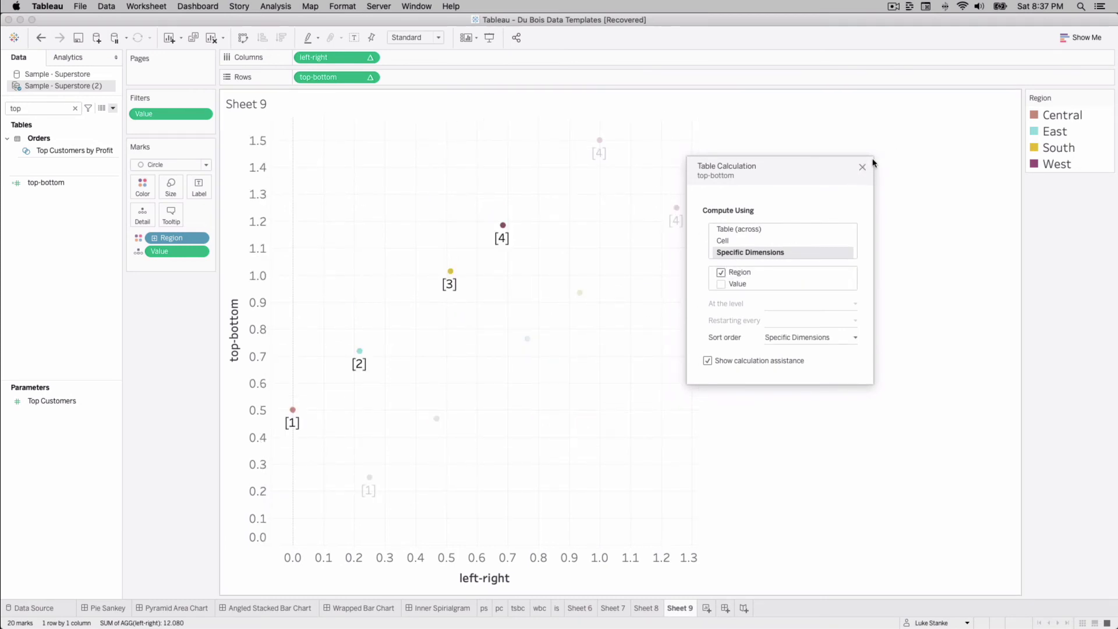
pyautogui.click(863, 168)
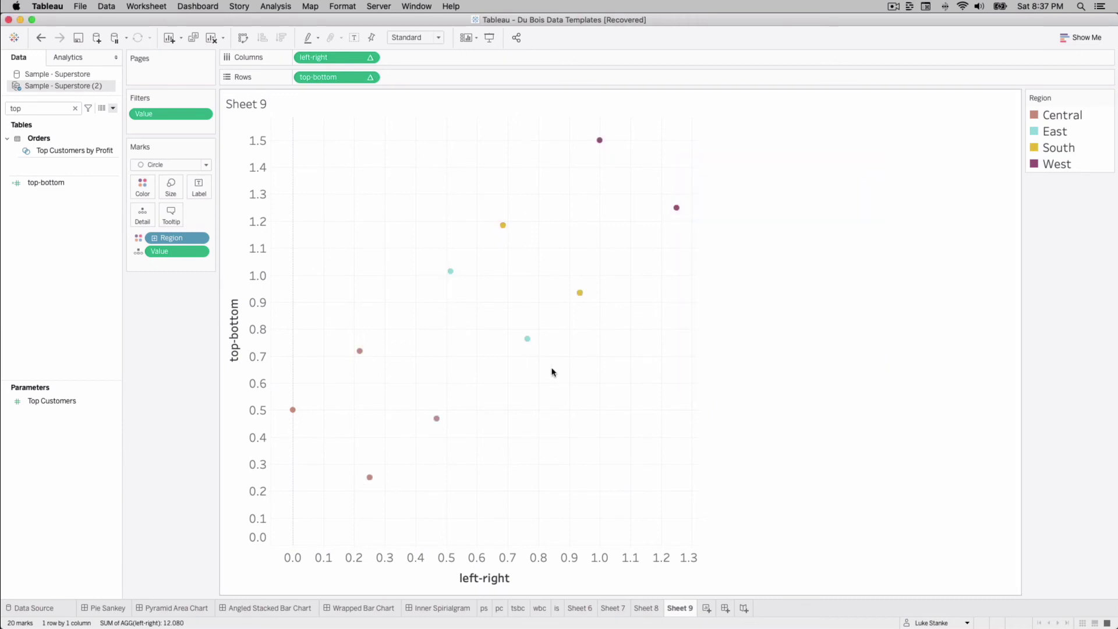
# Switch the marks to Polygon and put Value on Path to form four stacked parallelograms.
pyautogui.click(166, 164)
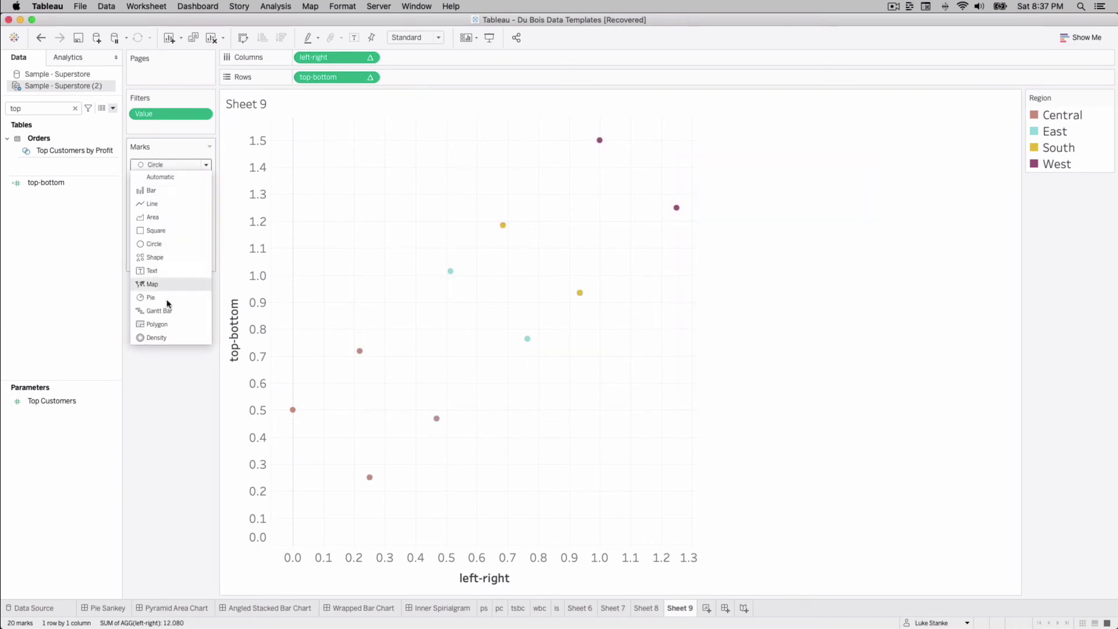
pyautogui.click(158, 323)
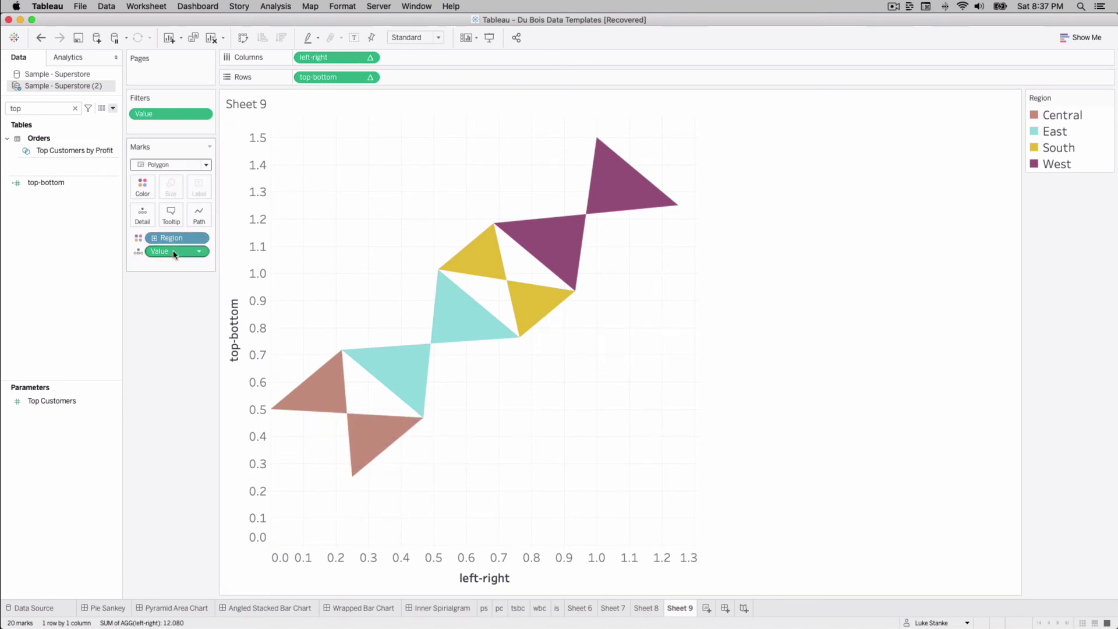
pyautogui.moveTo(173, 255); pyautogui.dragTo(200, 217)
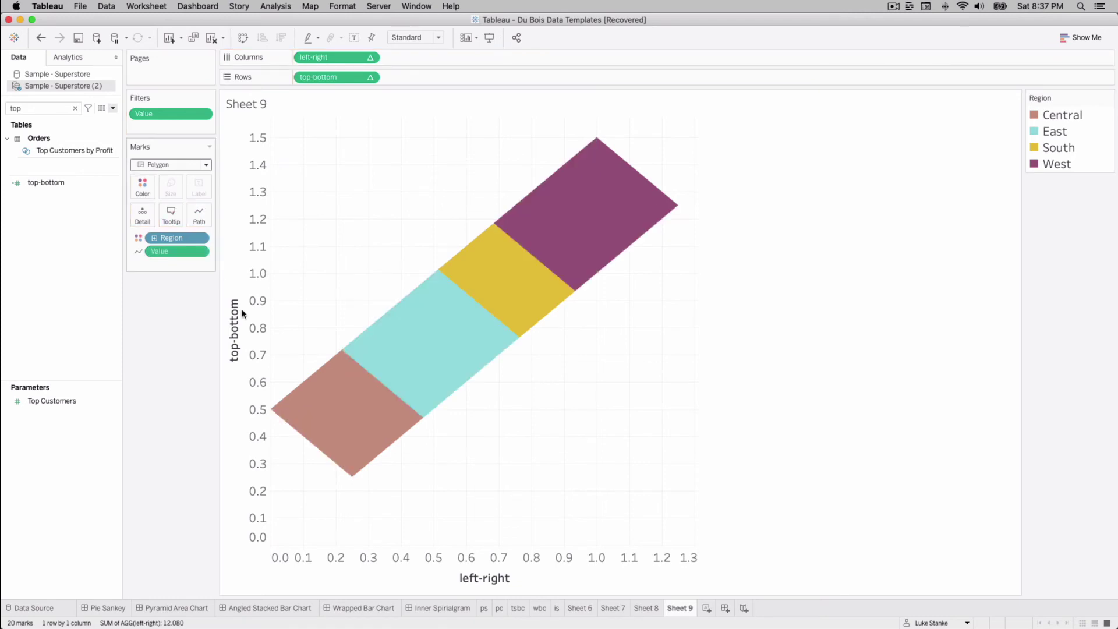
# Drag the chart pane's right edge leftward so the four region blocks look square.
pyautogui.moveTo(508, 284)
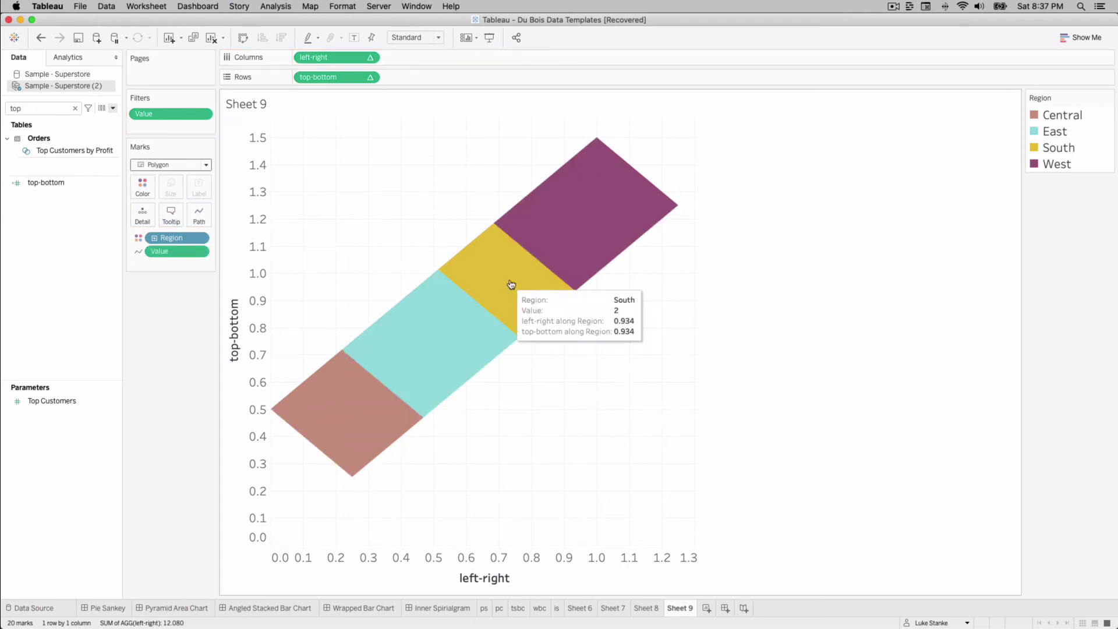
pyautogui.moveTo(356, 367)
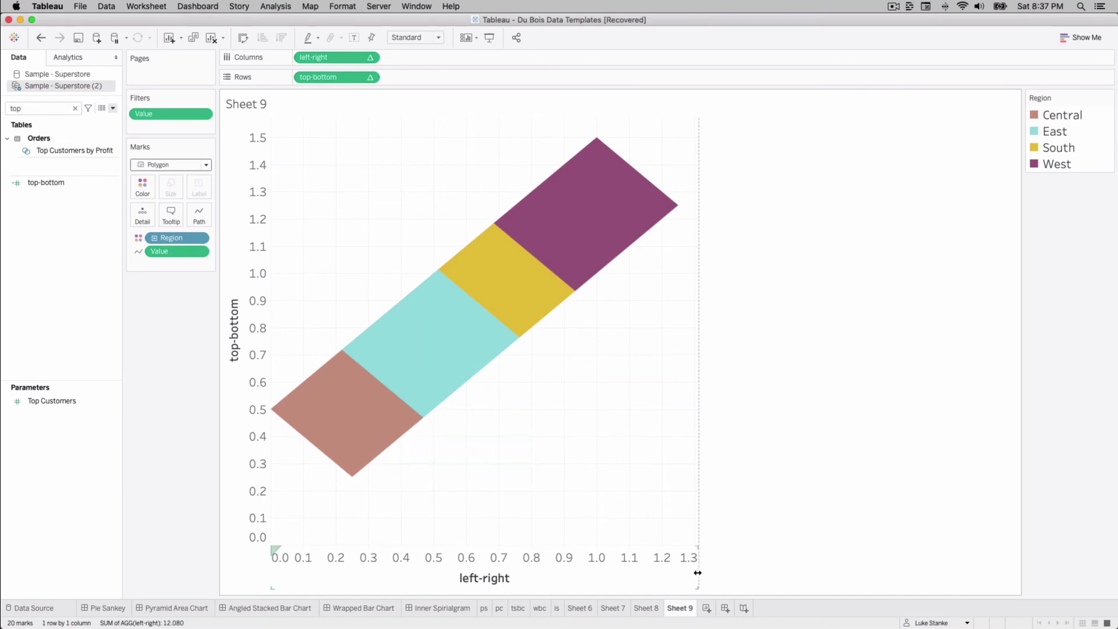
pyautogui.moveTo(698, 572); pyautogui.dragTo(620, 573)
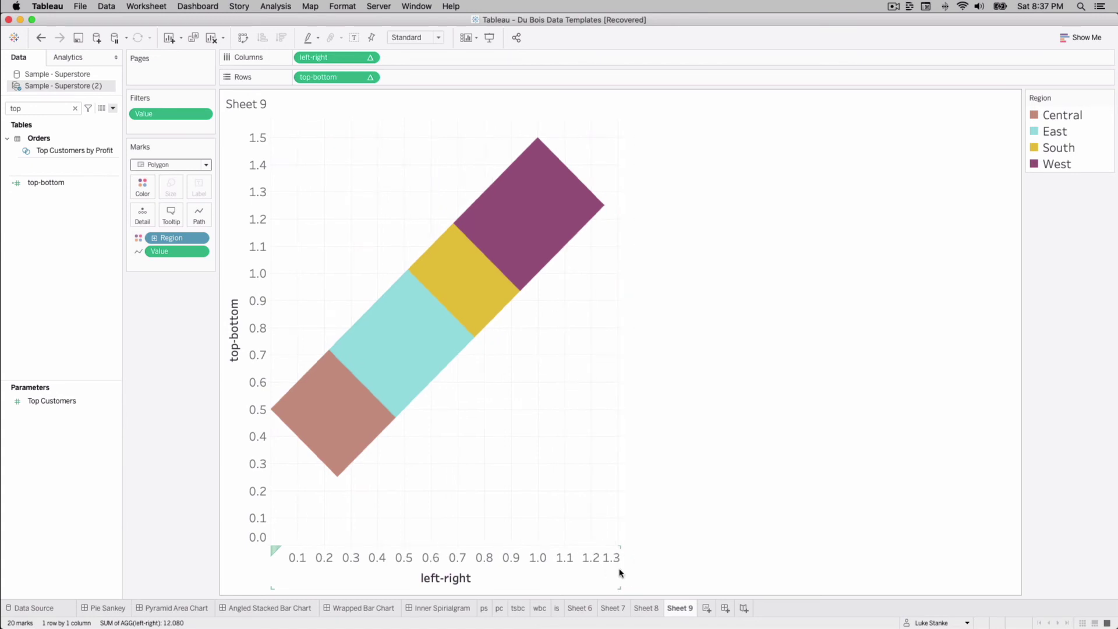
pyautogui.moveTo(621, 573); pyautogui.dragTo(621, 573)
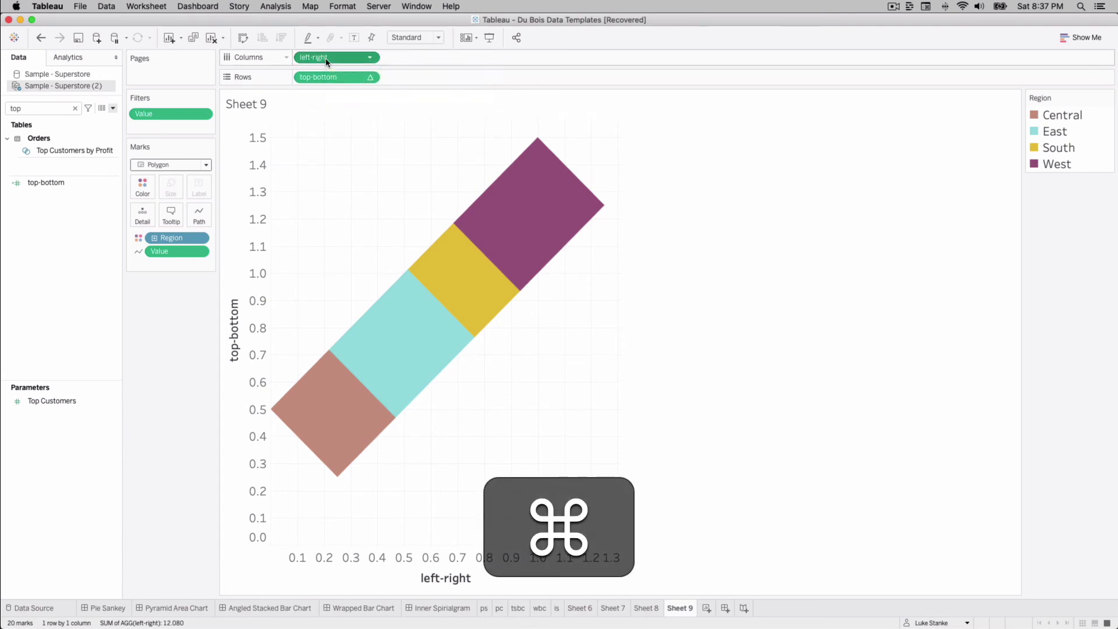
# Duplicate left-right on Columns and make the second marks card Text with Region, without Value.
pyautogui.moveTo(326, 59); pyautogui.dragTo(403, 61)
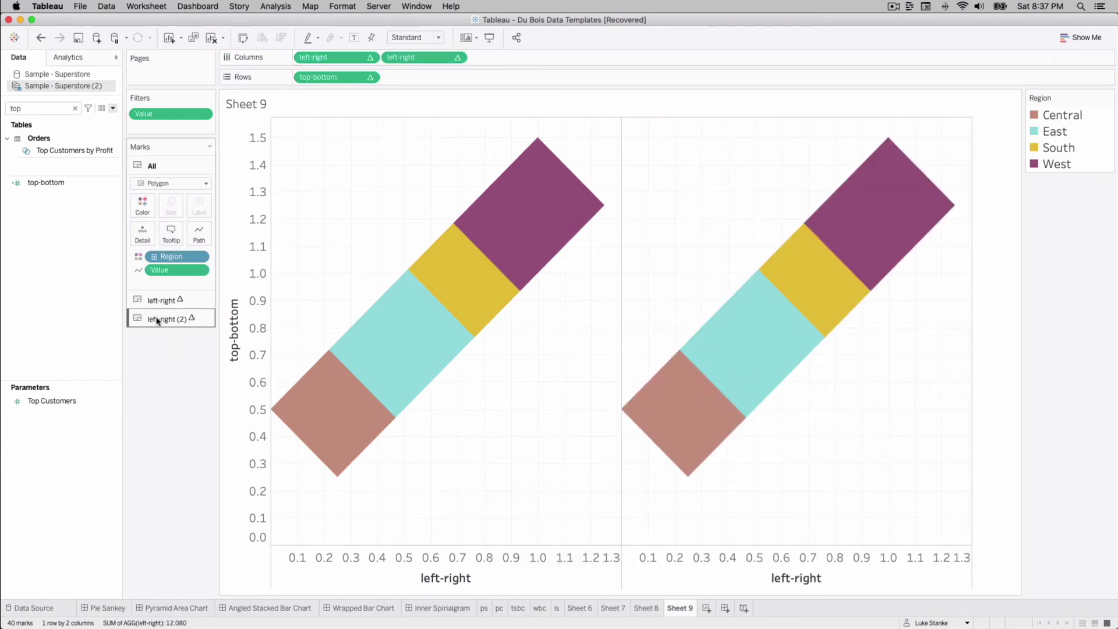
pyautogui.click(438, 58)
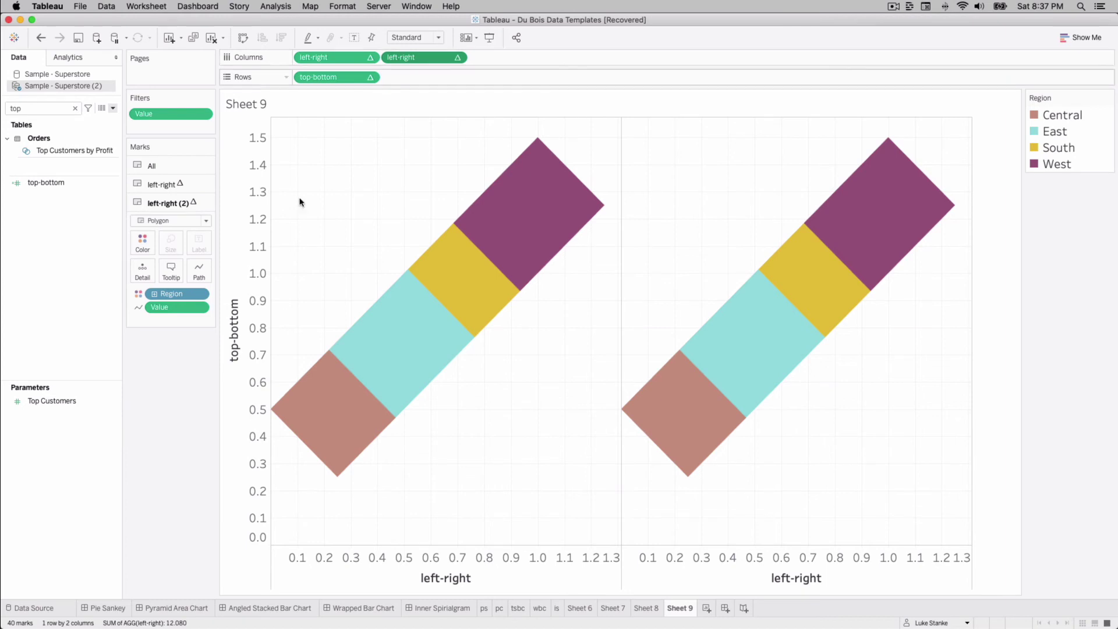
pyautogui.moveTo(168, 317); pyautogui.dragTo(163, 389)
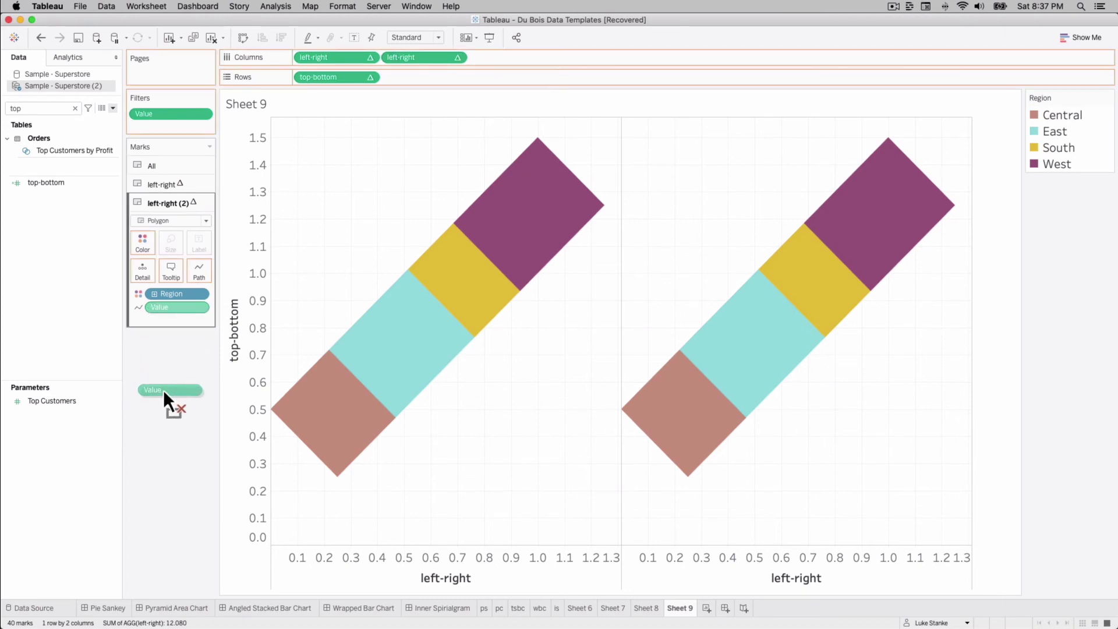
pyautogui.moveTo(163, 390); pyautogui.dragTo(163, 389)
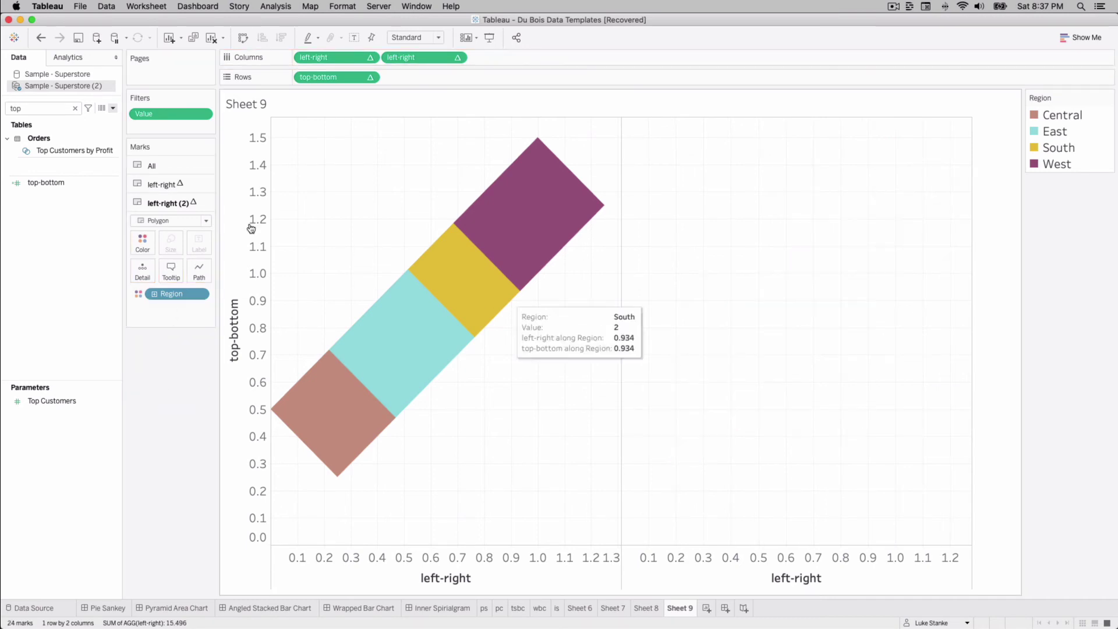
pyautogui.click(175, 221)
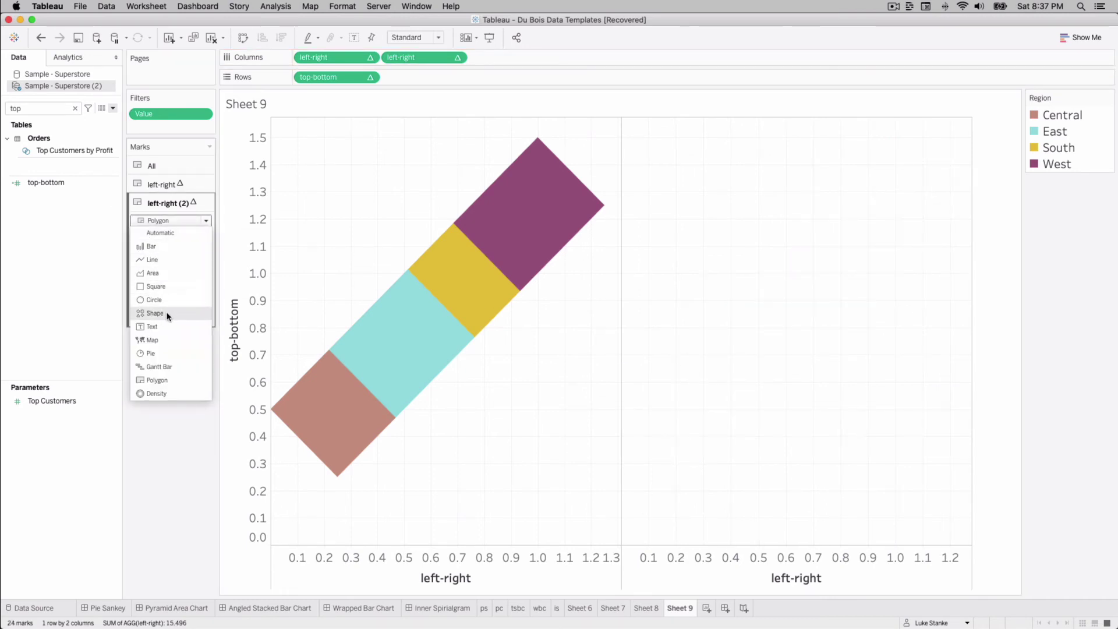
pyautogui.click(154, 326)
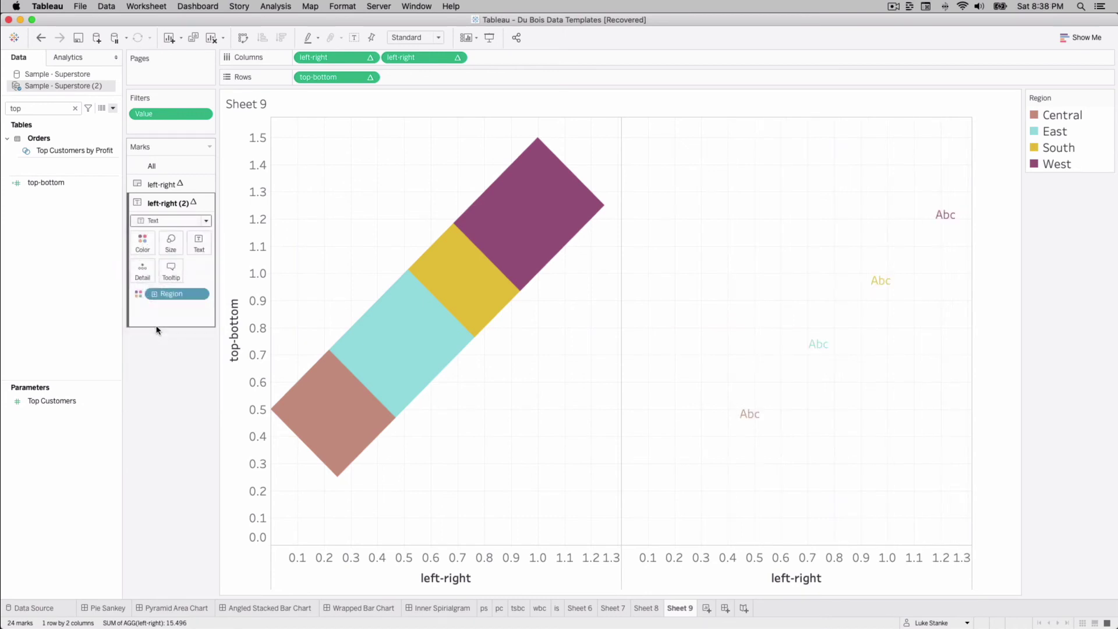
pyautogui.moveTo(168, 294); pyautogui.dragTo(209, 250)
# Make it a Dual Axis and synchronize the top axis with the bottom one.
pyautogui.rightClick(751, 585)
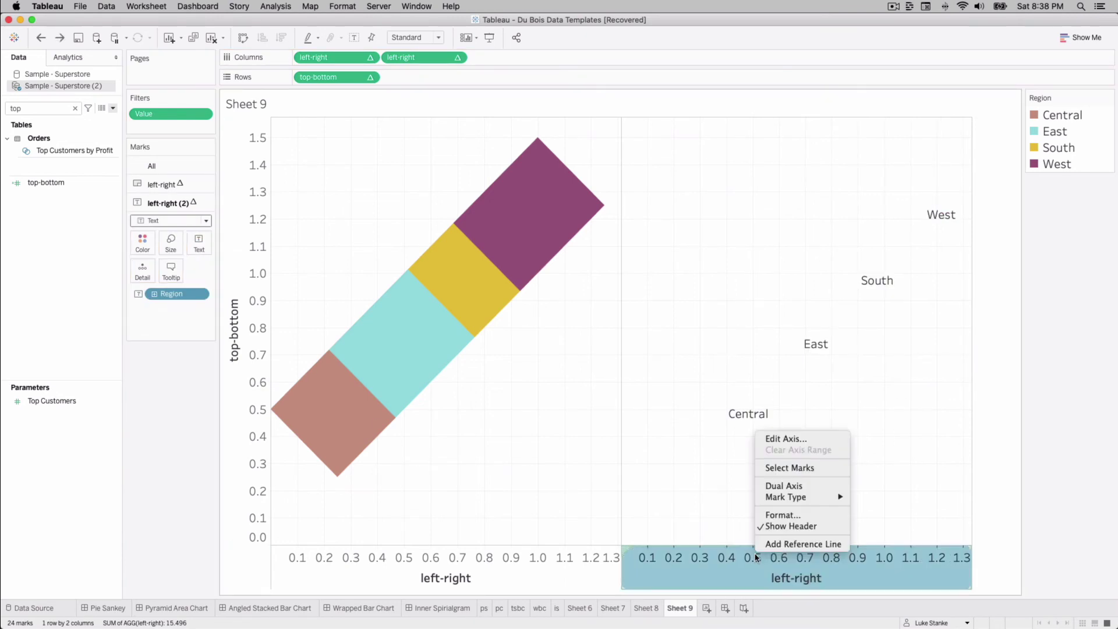
pyautogui.click(776, 485)
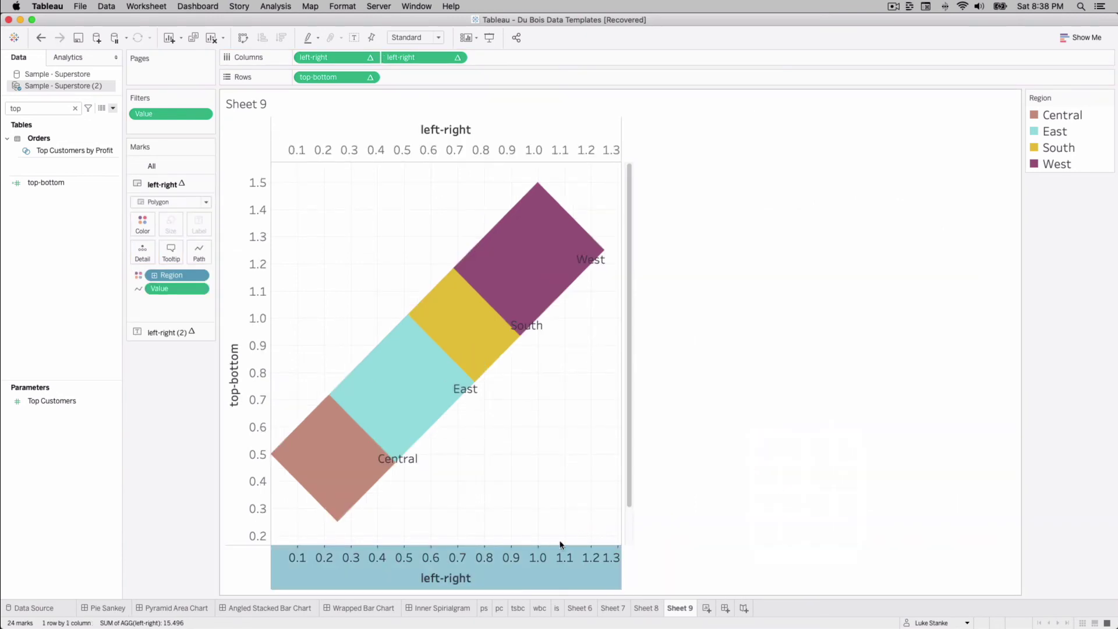
pyautogui.rightClick(560, 548)
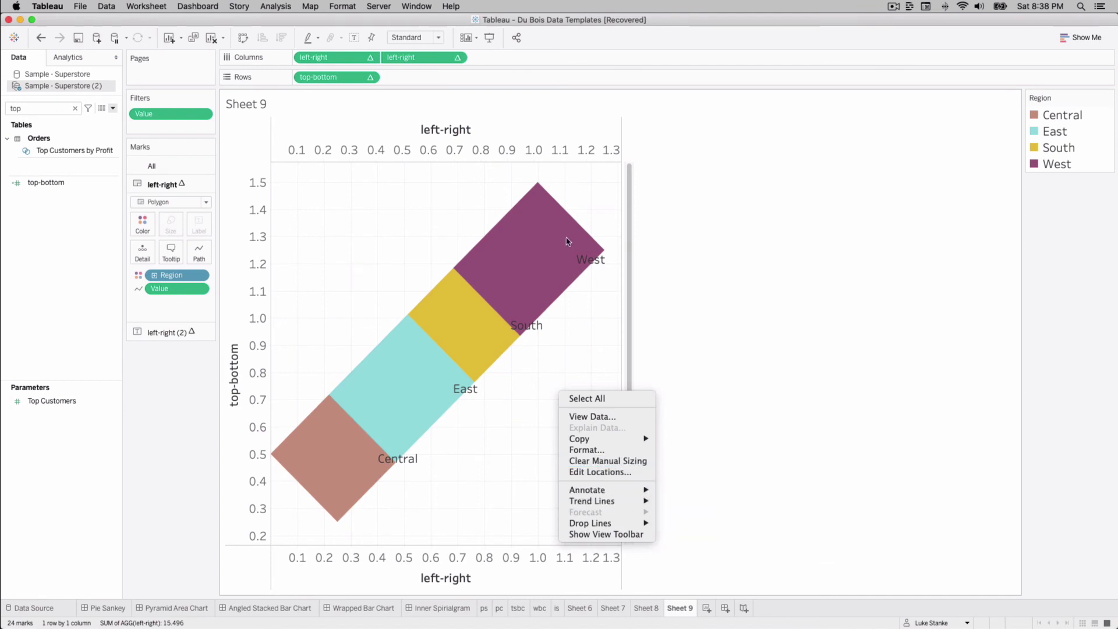
pyautogui.rightClick(530, 133)
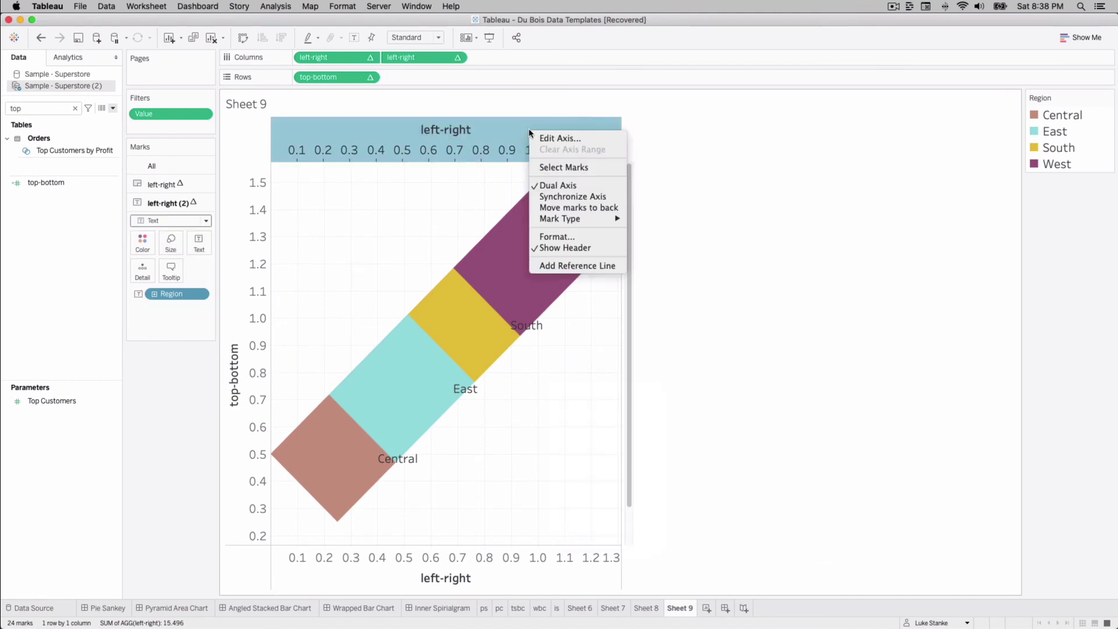
pyautogui.click(566, 198)
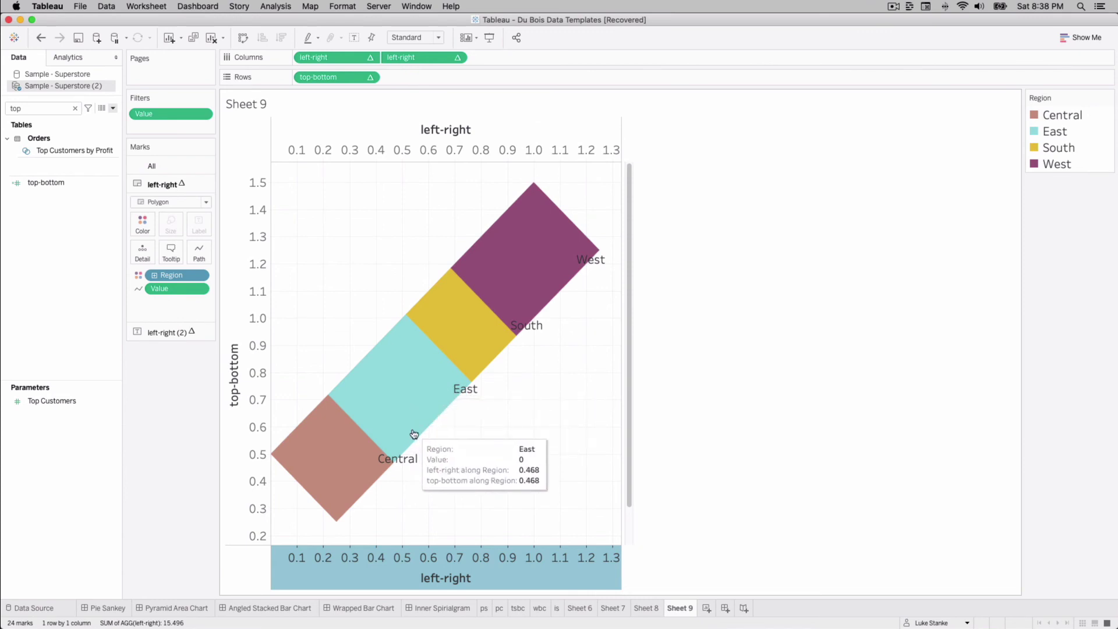
# In Format Borders, set the row and column dividers to None.
pyautogui.rightClick(544, 509)
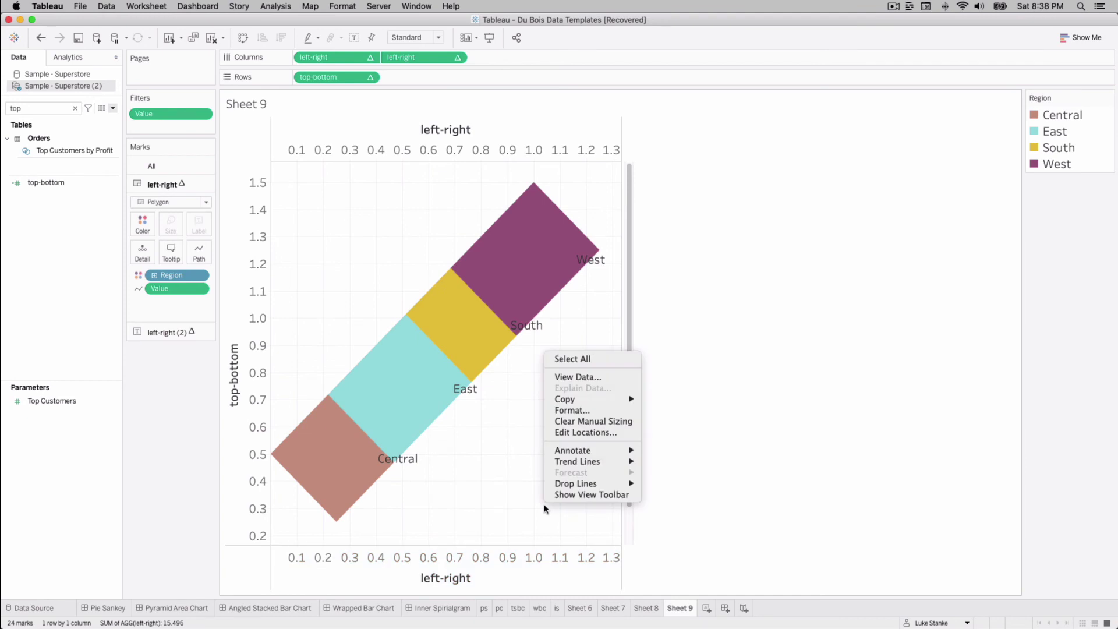
pyautogui.click(572, 410)
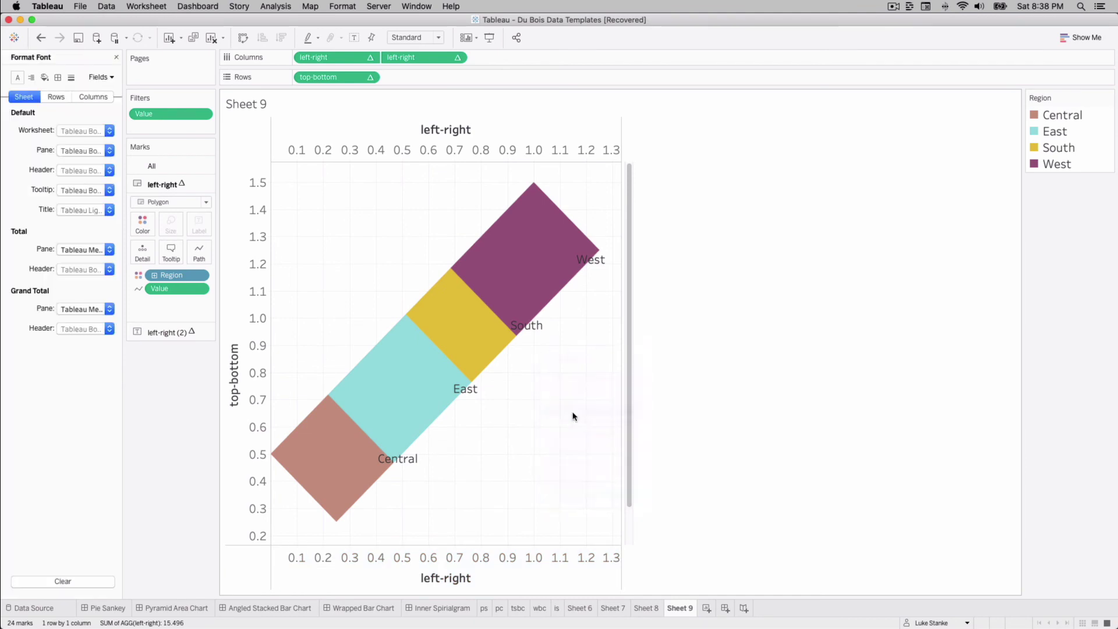
pyautogui.click(58, 80)
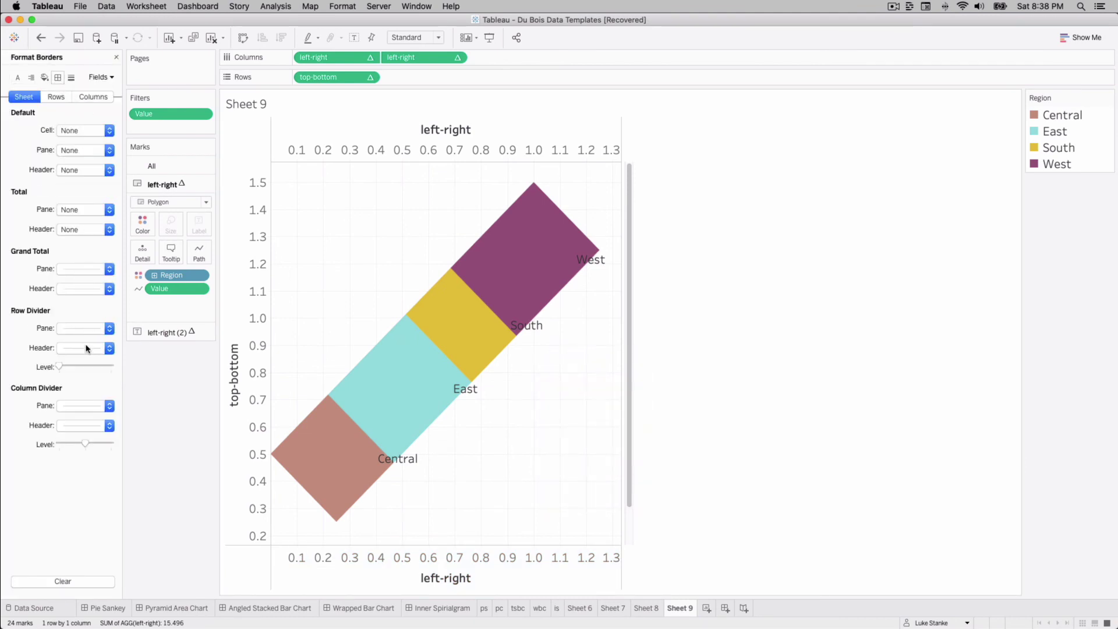
pyautogui.click(83, 328)
pyautogui.click(85, 345)
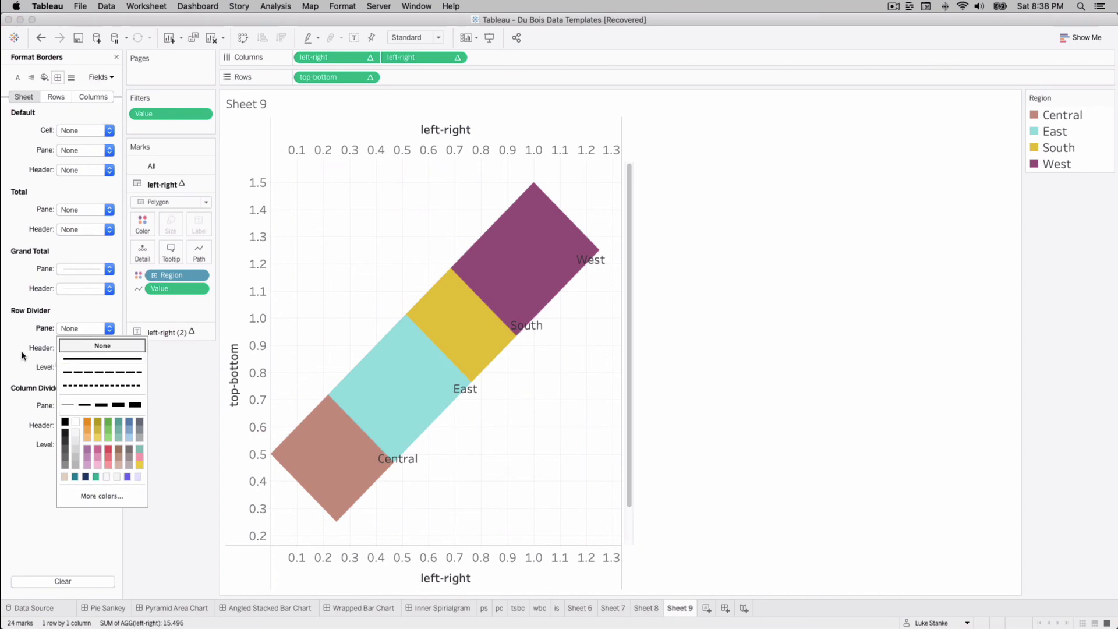
pyautogui.click(90, 408)
pyautogui.click(92, 422)
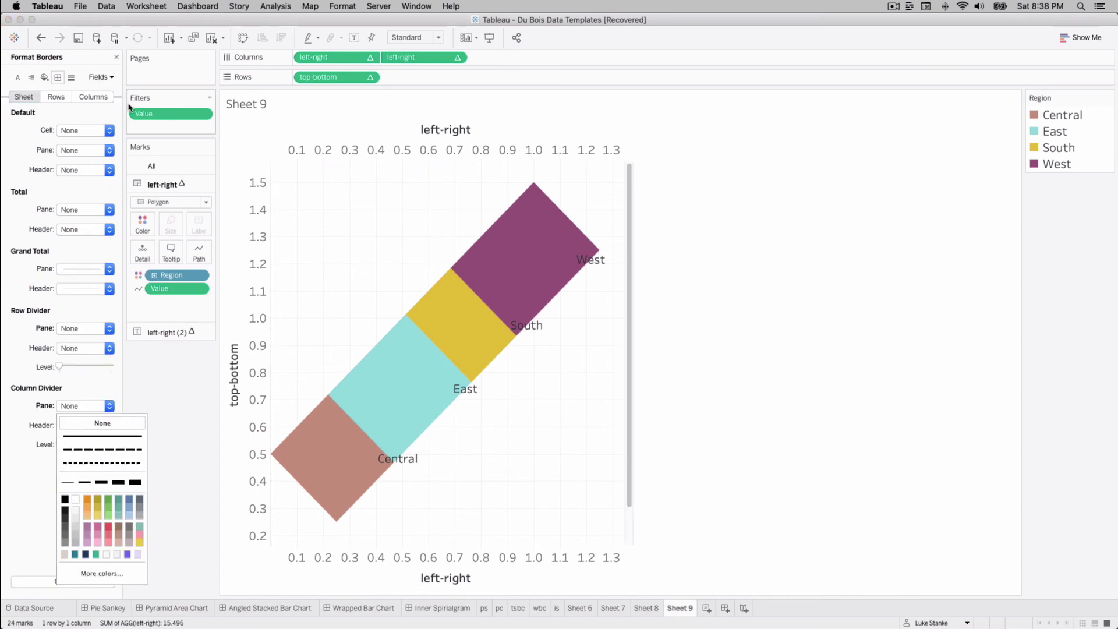
# In Format Lines, set grid lines, zero lines, axis rulers and axis ticks to None.
pyautogui.click(71, 78)
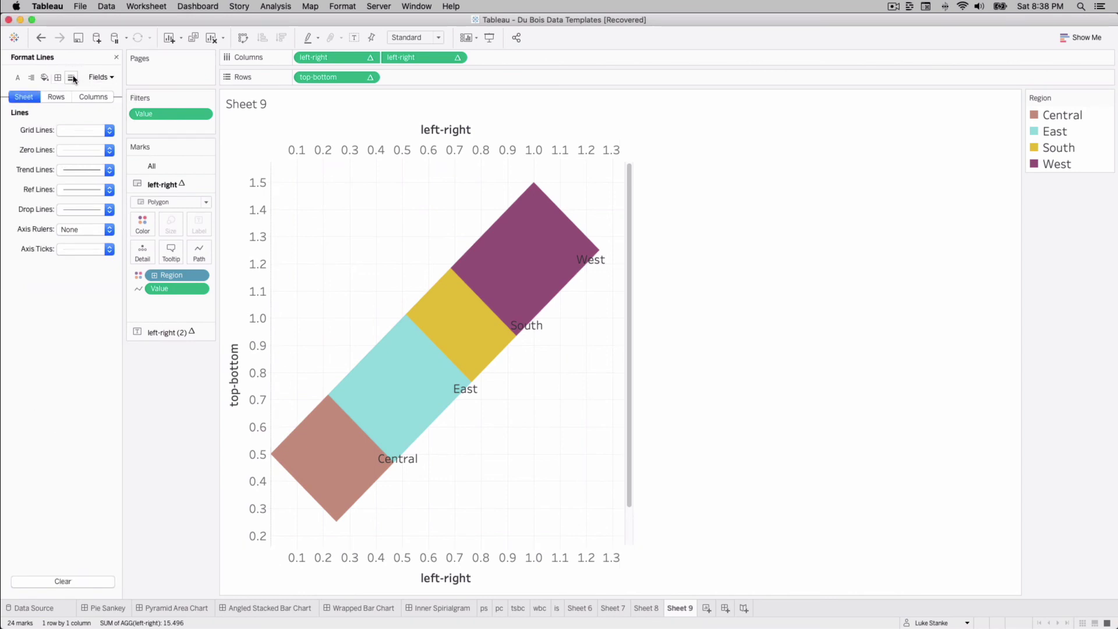
pyautogui.click(73, 134)
pyautogui.click(71, 148)
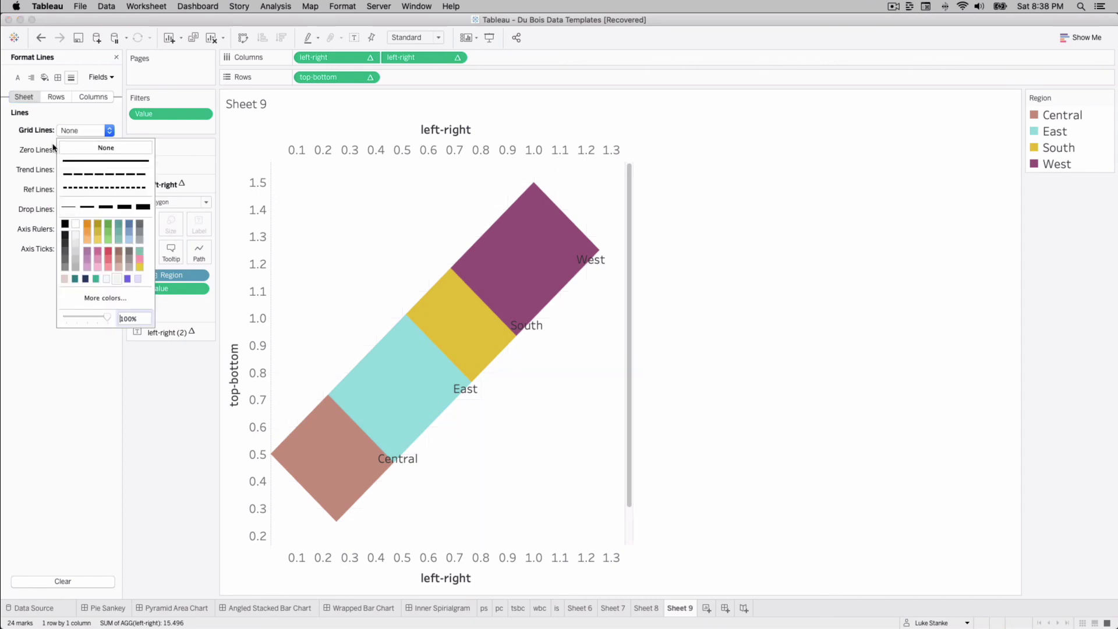
pyautogui.click(70, 151)
pyautogui.click(70, 167)
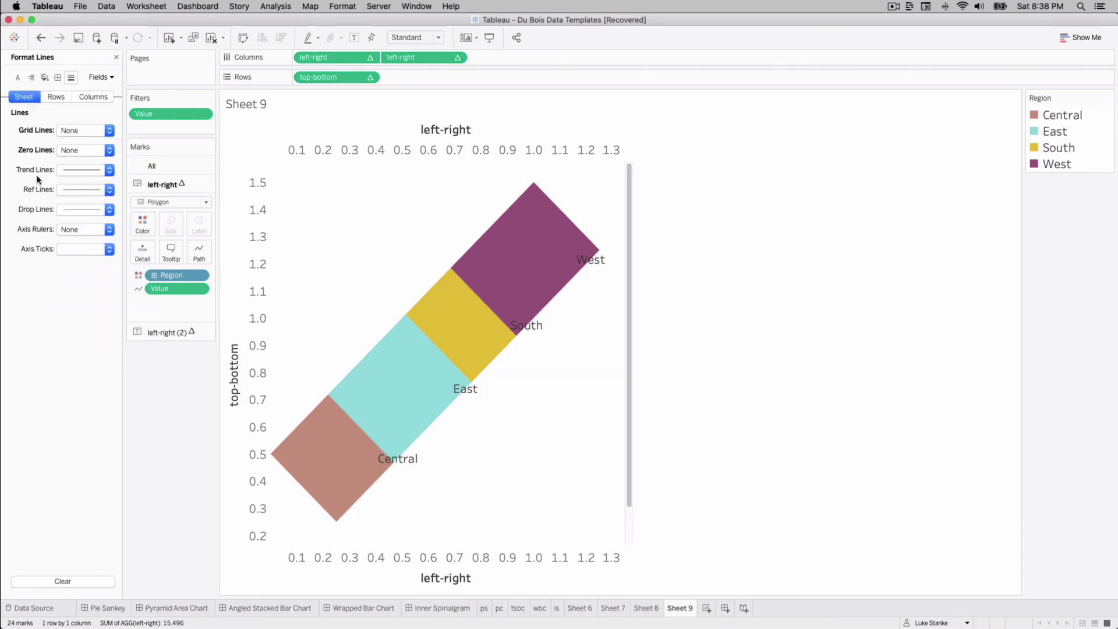
pyautogui.click(82, 232)
pyautogui.click(72, 247)
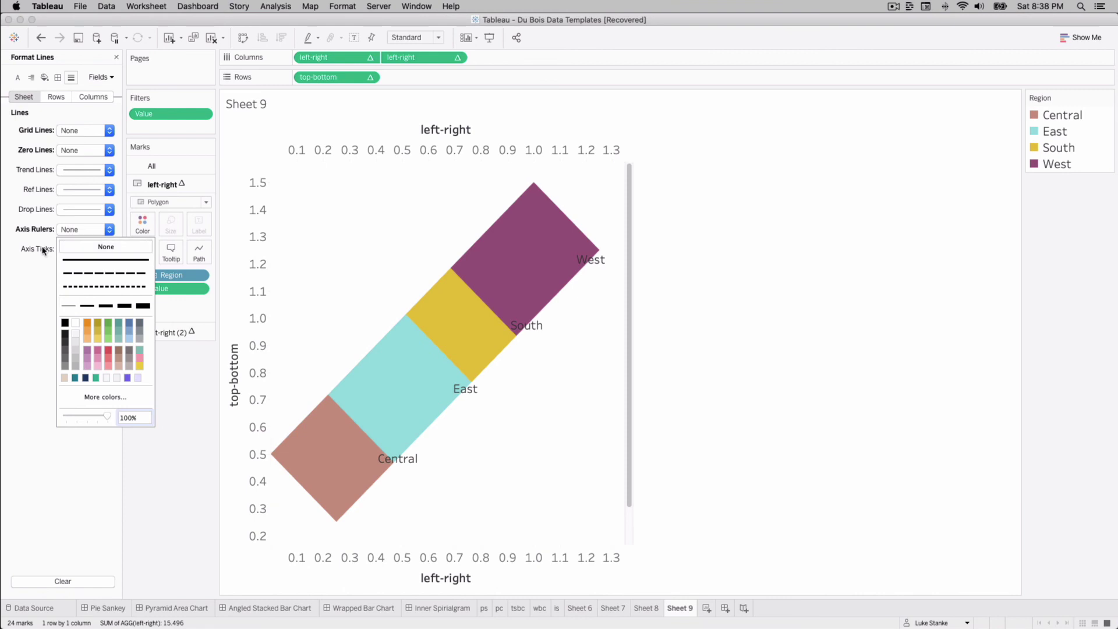
pyautogui.click(64, 249)
pyautogui.click(64, 252)
pyautogui.click(69, 251)
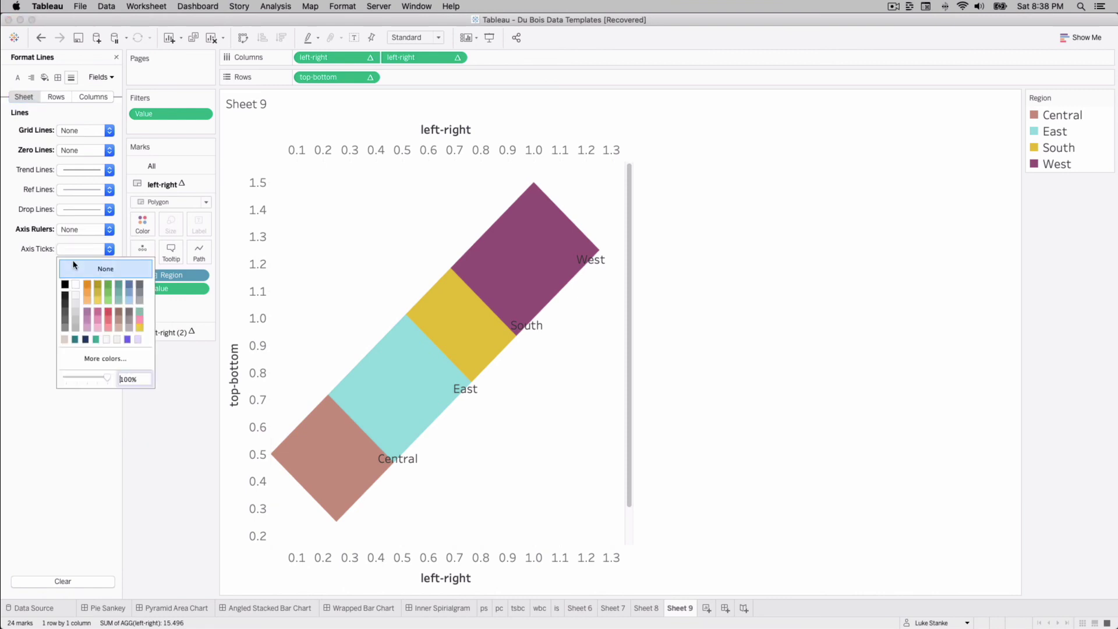
pyautogui.click(88, 269)
# Hide the headers of both the left-right and top-bottom axes.
pyautogui.click(329, 578)
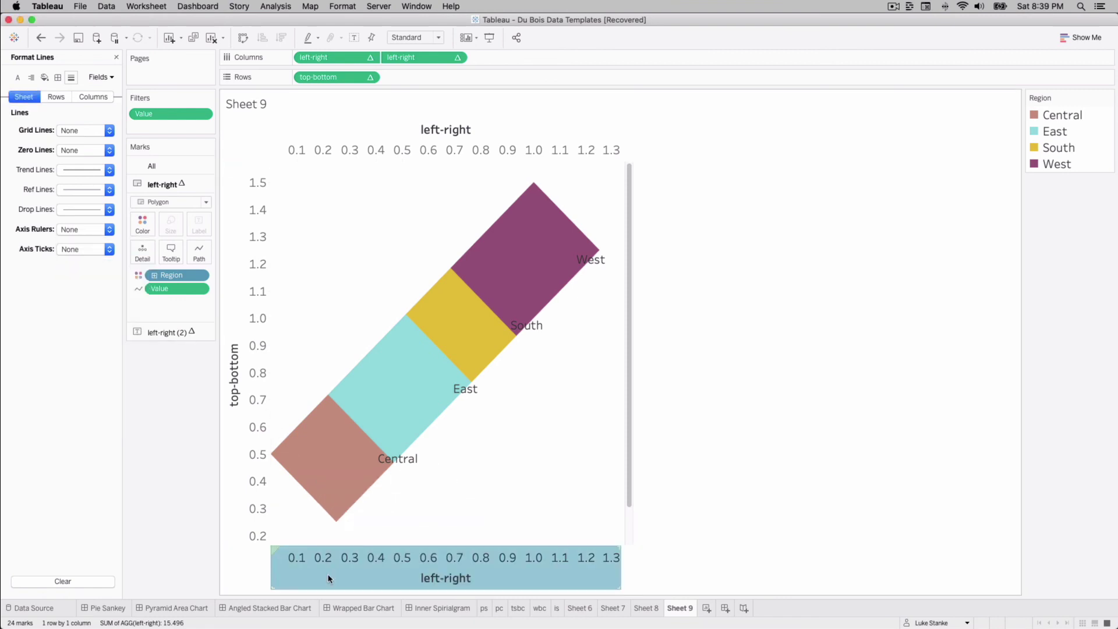
pyautogui.rightClick(354, 581)
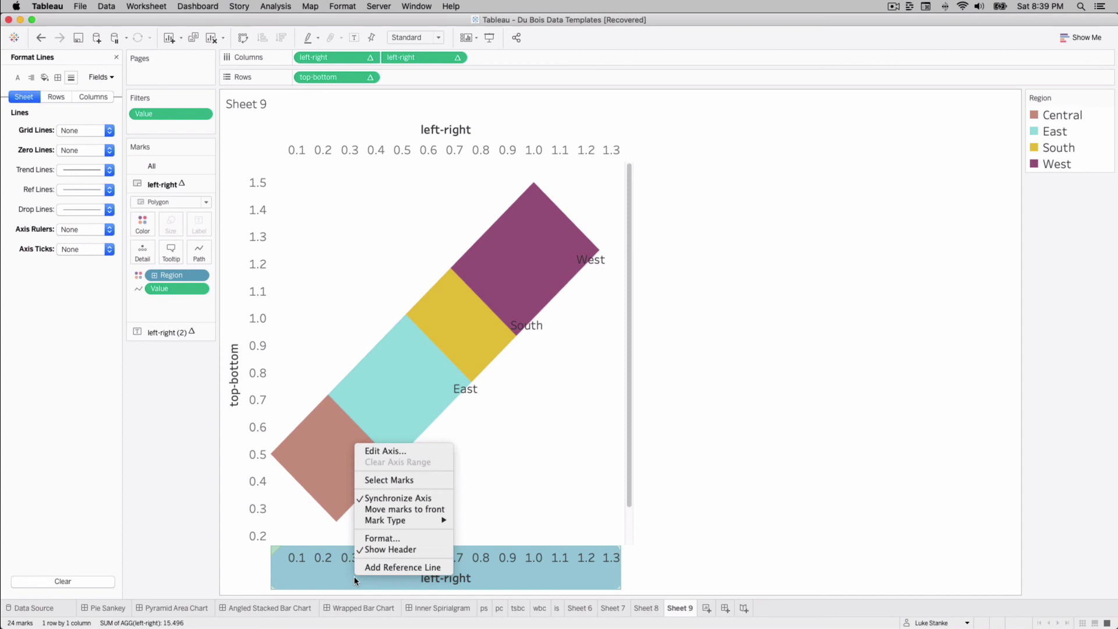
pyautogui.click(379, 551)
pyautogui.rightClick(256, 437)
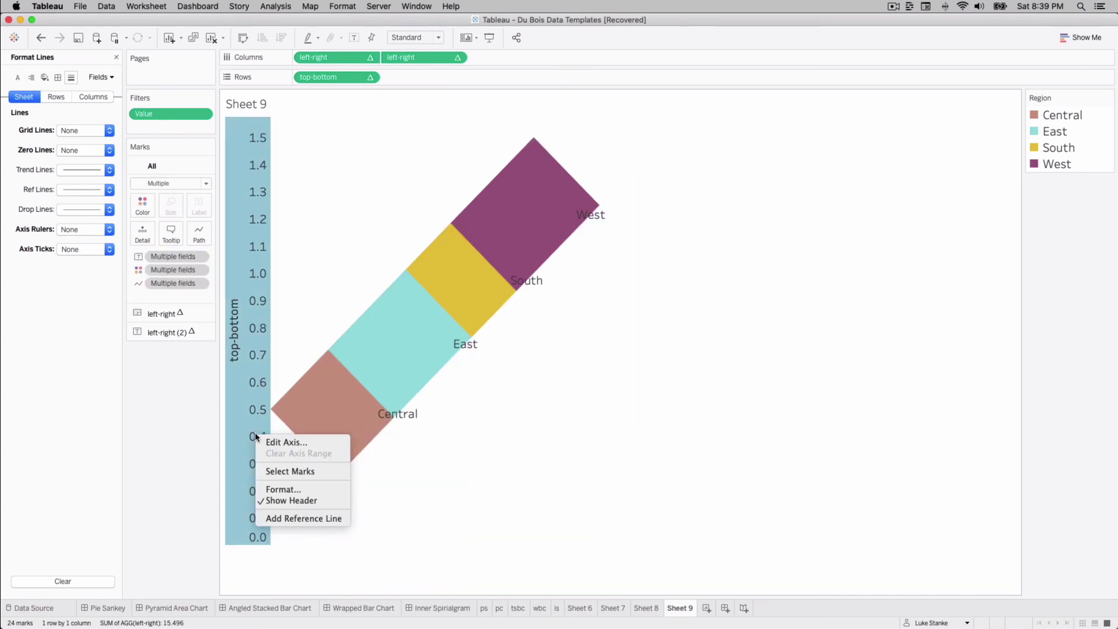
pyautogui.click(275, 499)
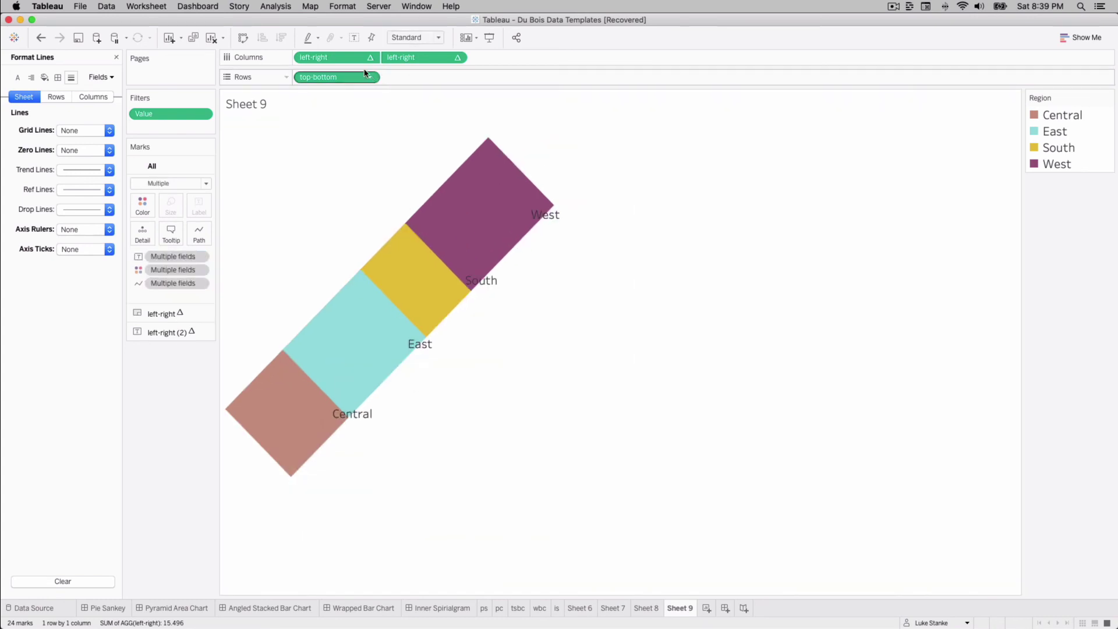
pyautogui.click(336, 58)
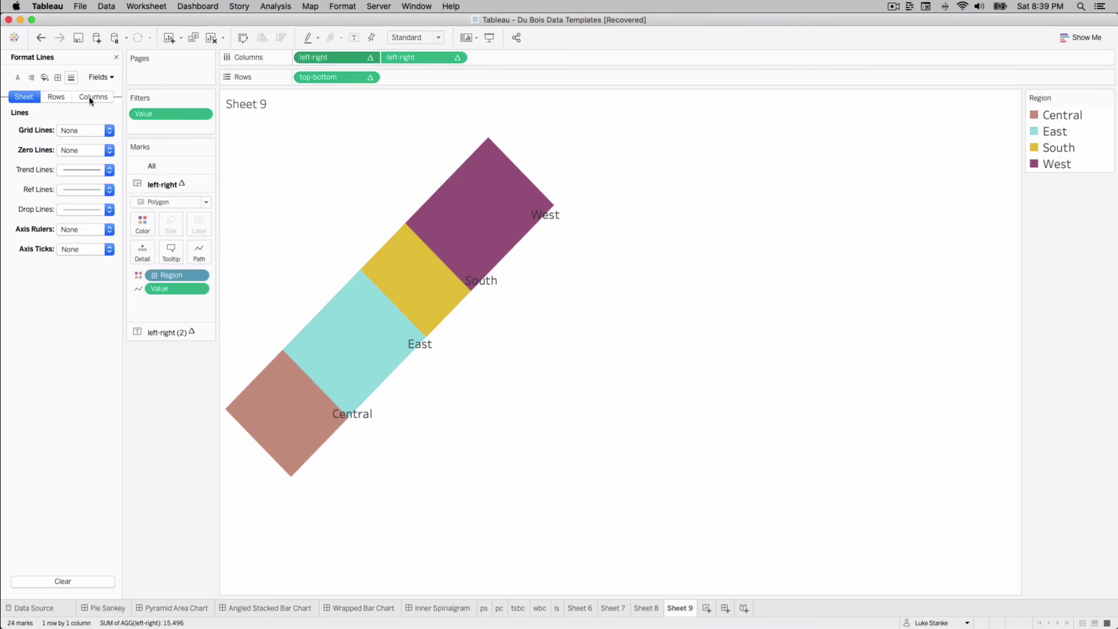
# Edit the left-right calculation, trying 0 and then 0.125 as the final offset.
pyautogui.click(116, 57)
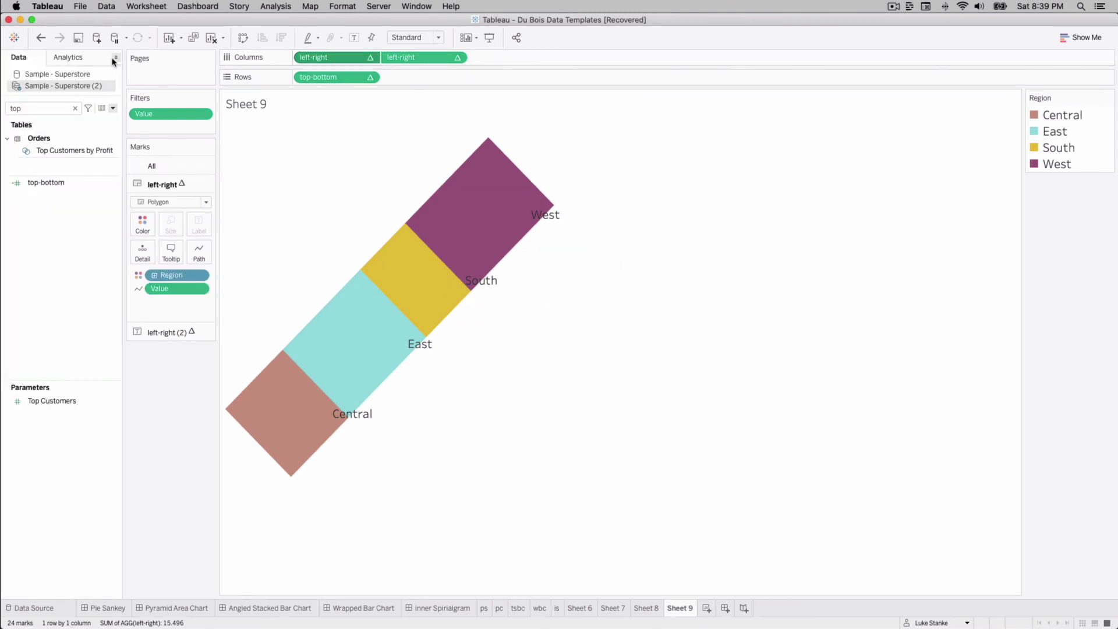
pyautogui.click(30, 110)
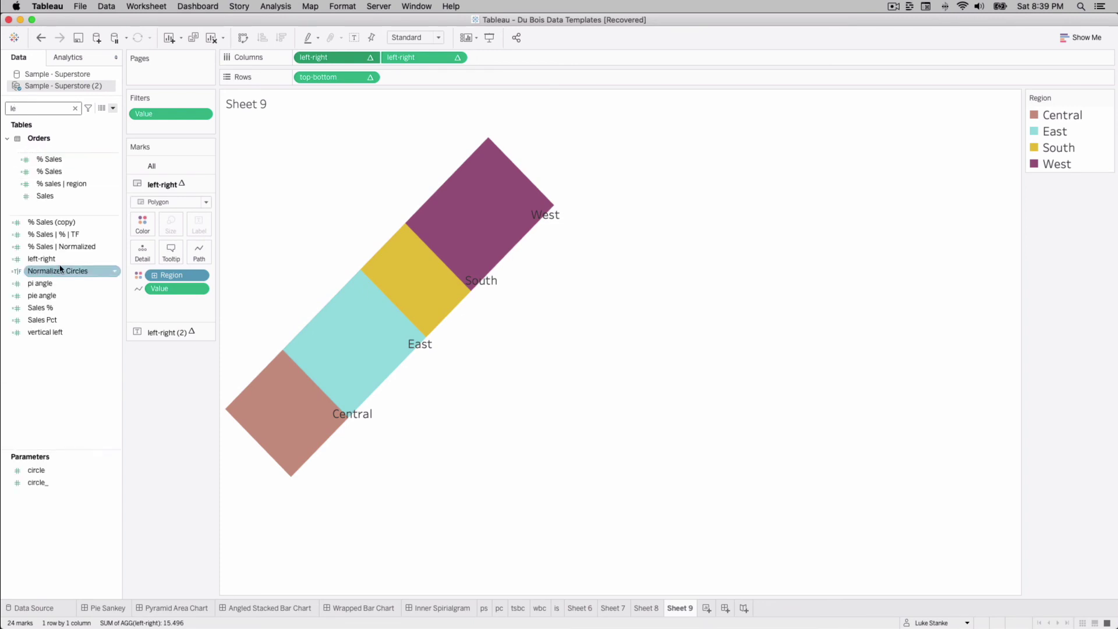
pyautogui.rightClick(71, 261)
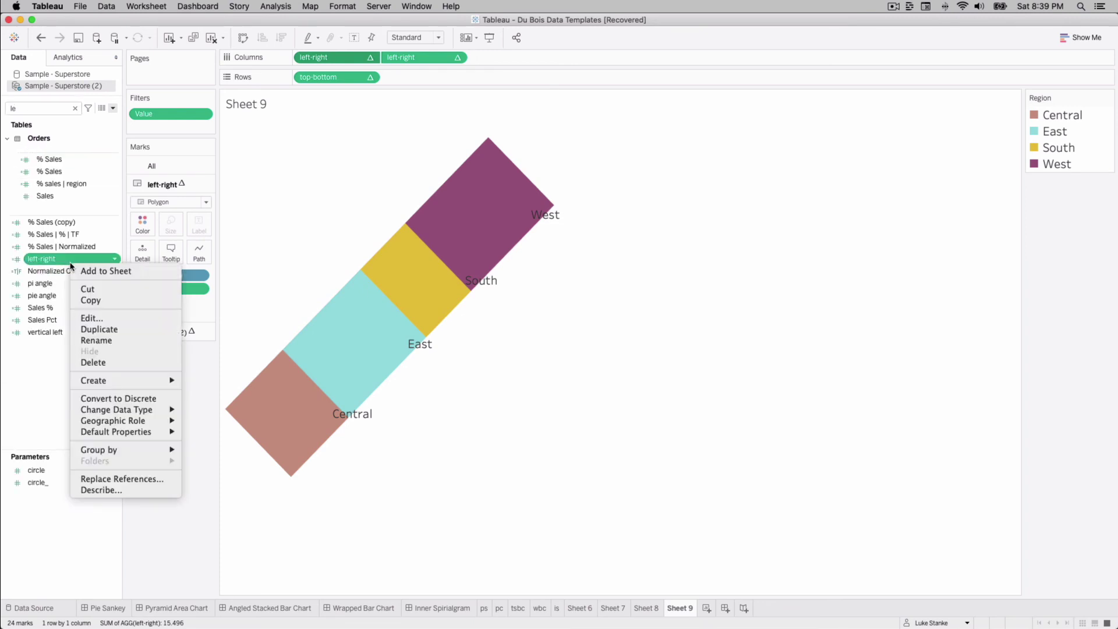
pyautogui.click(110, 320)
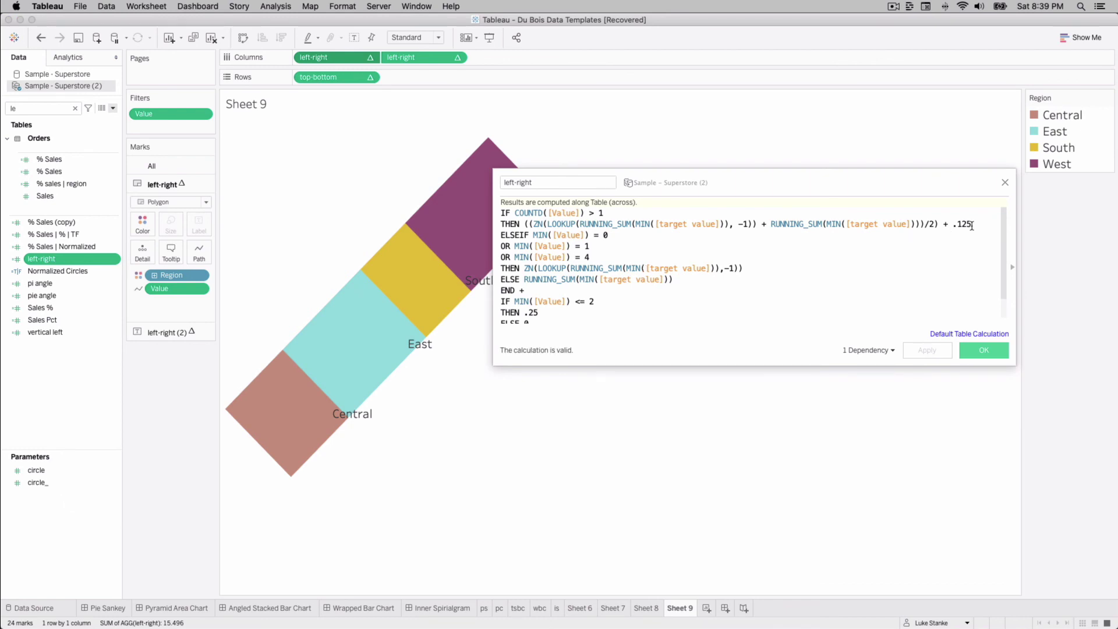
pyautogui.press('BackSpace')
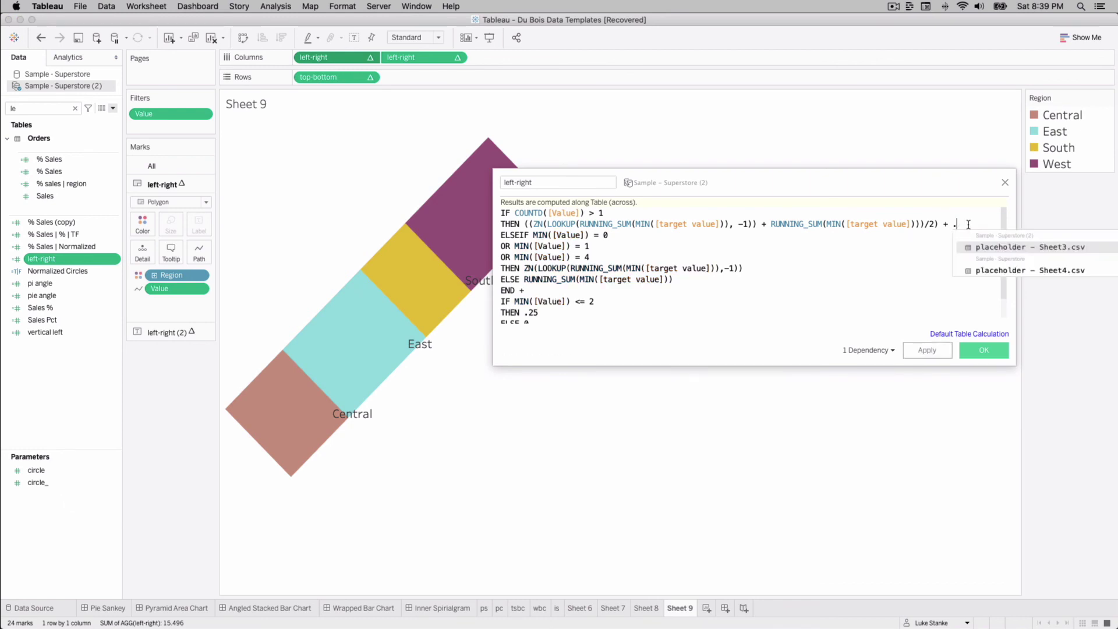
pyautogui.write('0')
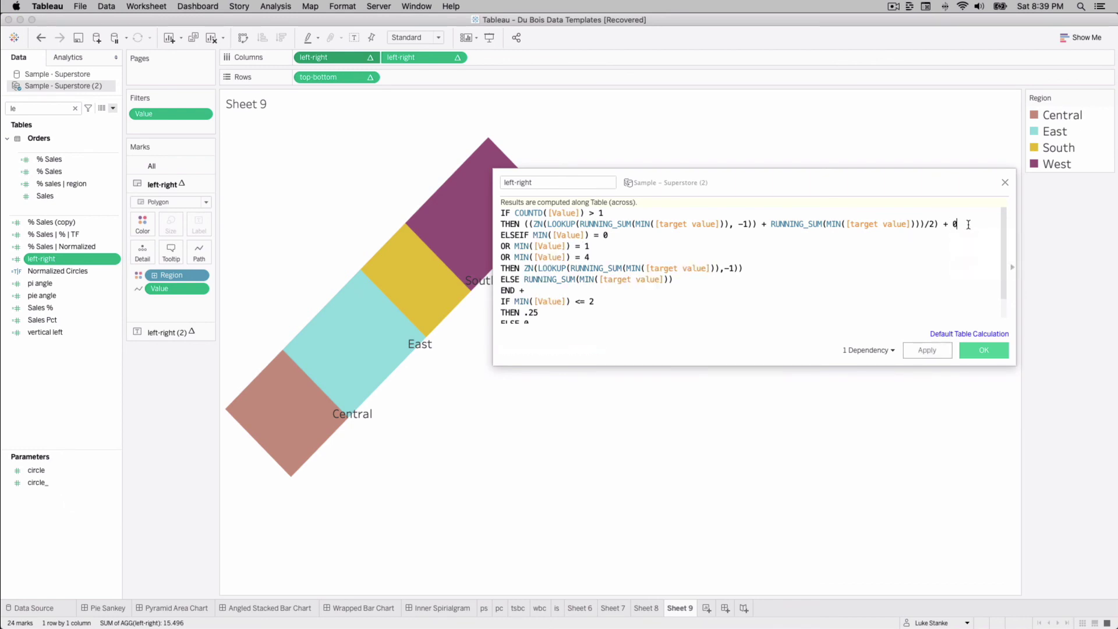
pyautogui.click(930, 350)
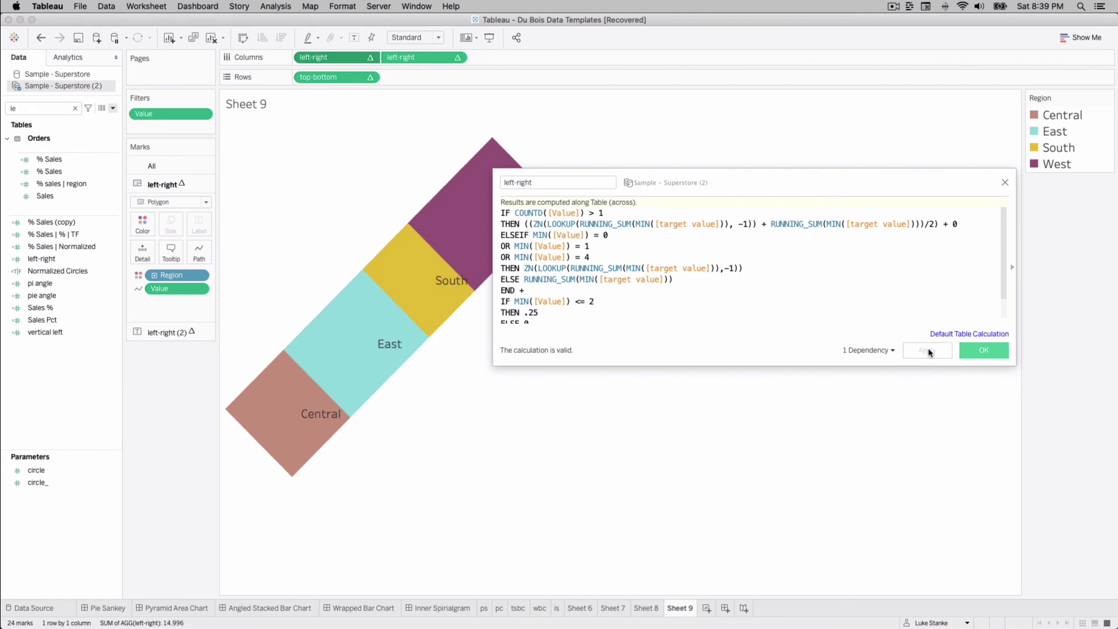
pyautogui.press('BackSpace')
pyautogui.write('0')
pyautogui.write('.')
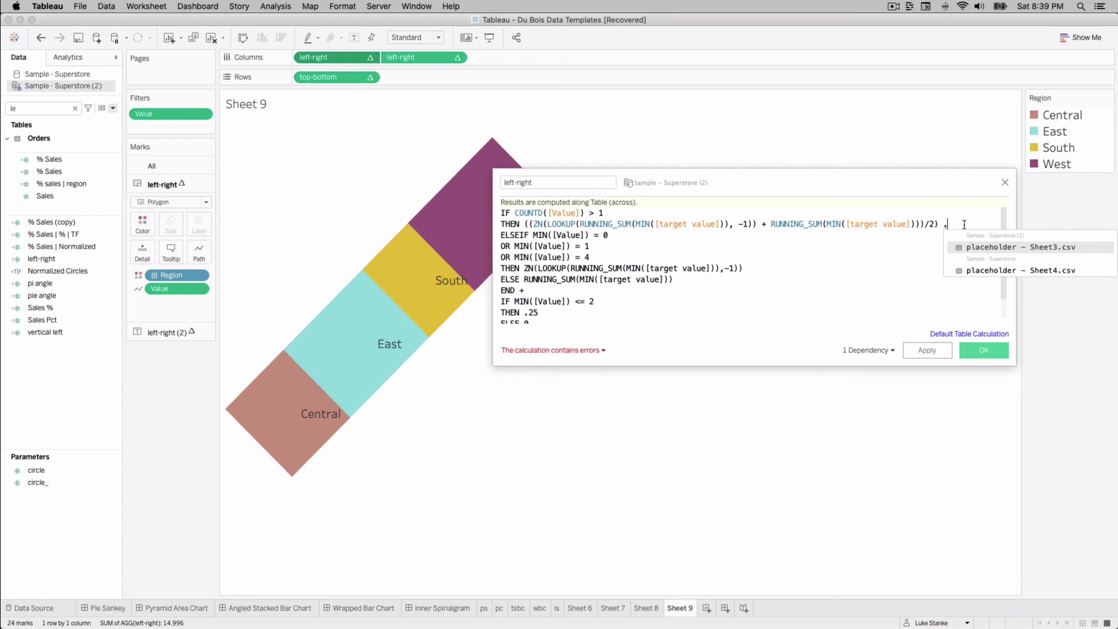
pyautogui.write('125')
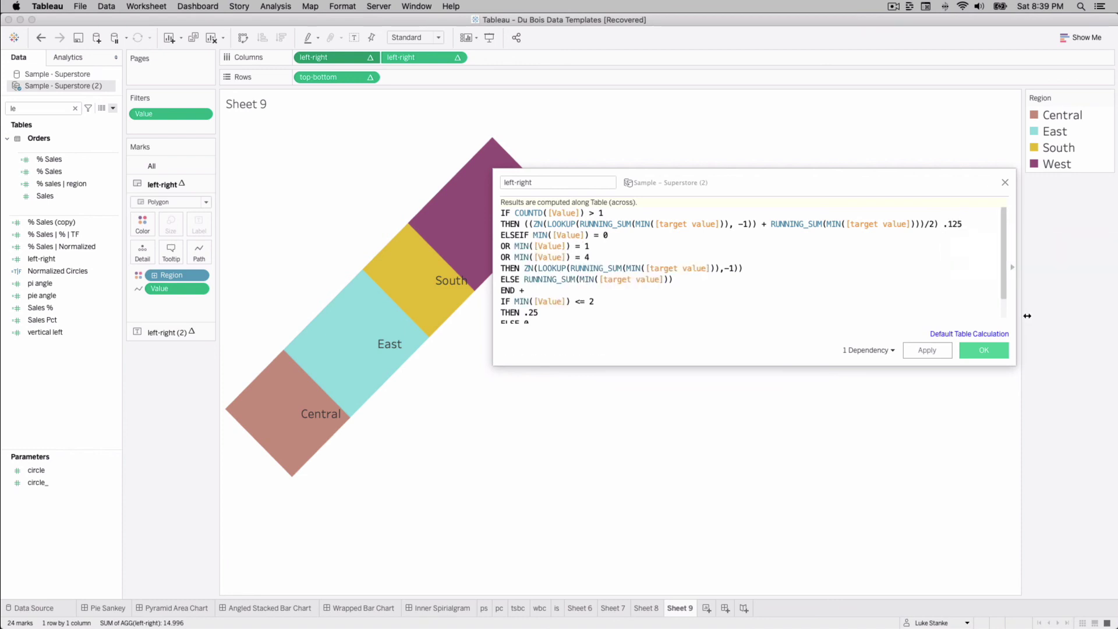
pyautogui.click(937, 351)
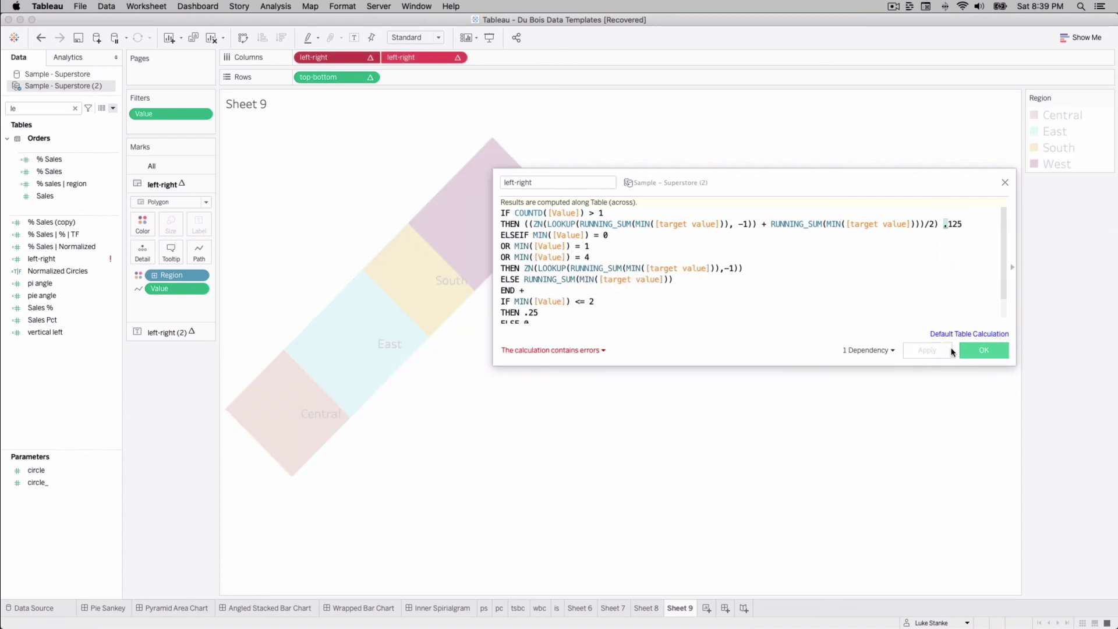
# Restore '+ .125', then change it to '- .125', apply and confirm the calculation.
pyautogui.click(945, 223)
pyautogui.write('+')
pyautogui.click(917, 347)
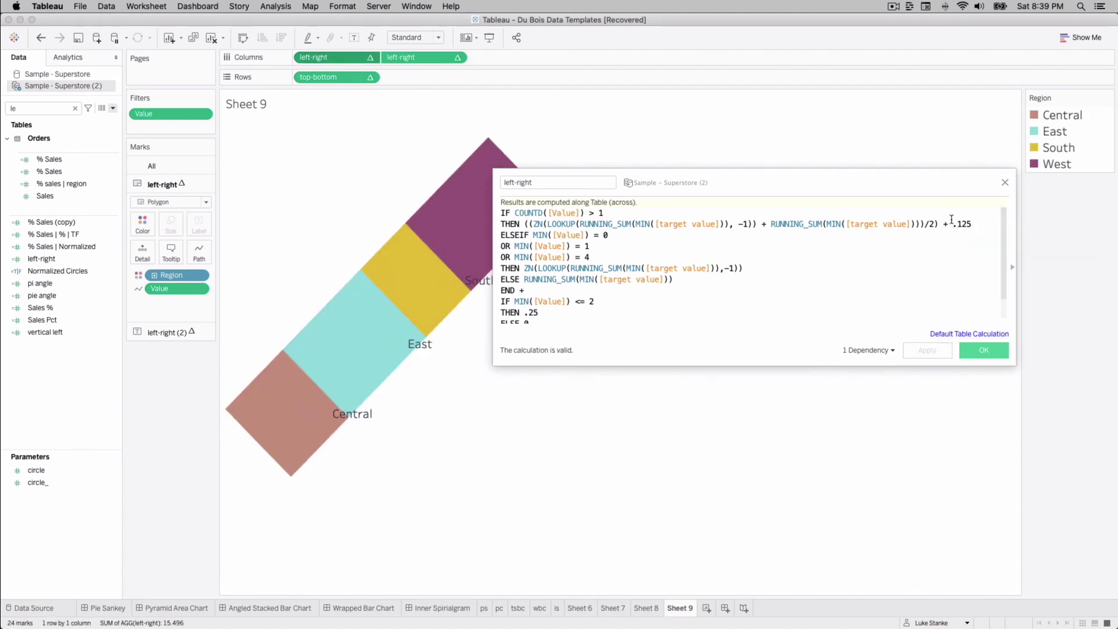
pyautogui.press('BackSpace')
pyautogui.press('BackSpace')
pyautogui.write('-')
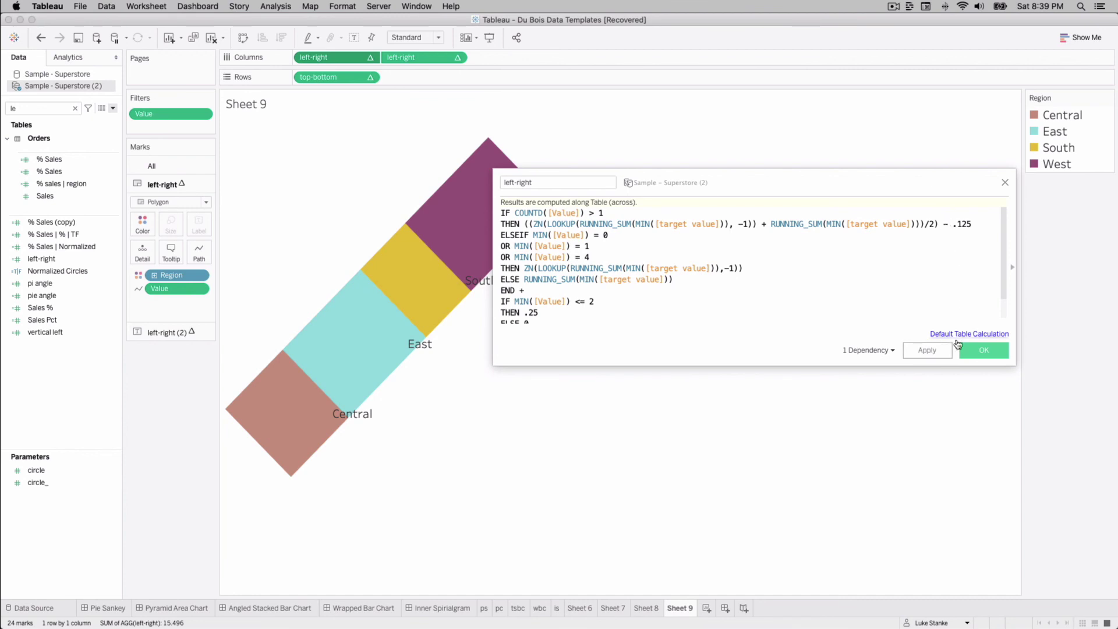
pyautogui.click(939, 352)
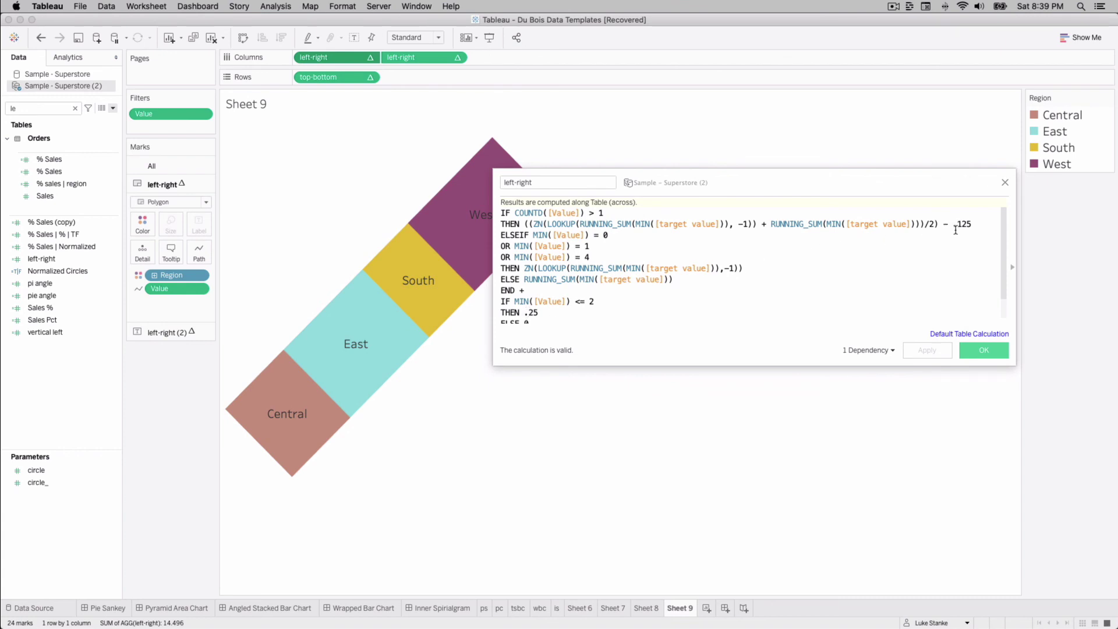
pyautogui.click(998, 349)
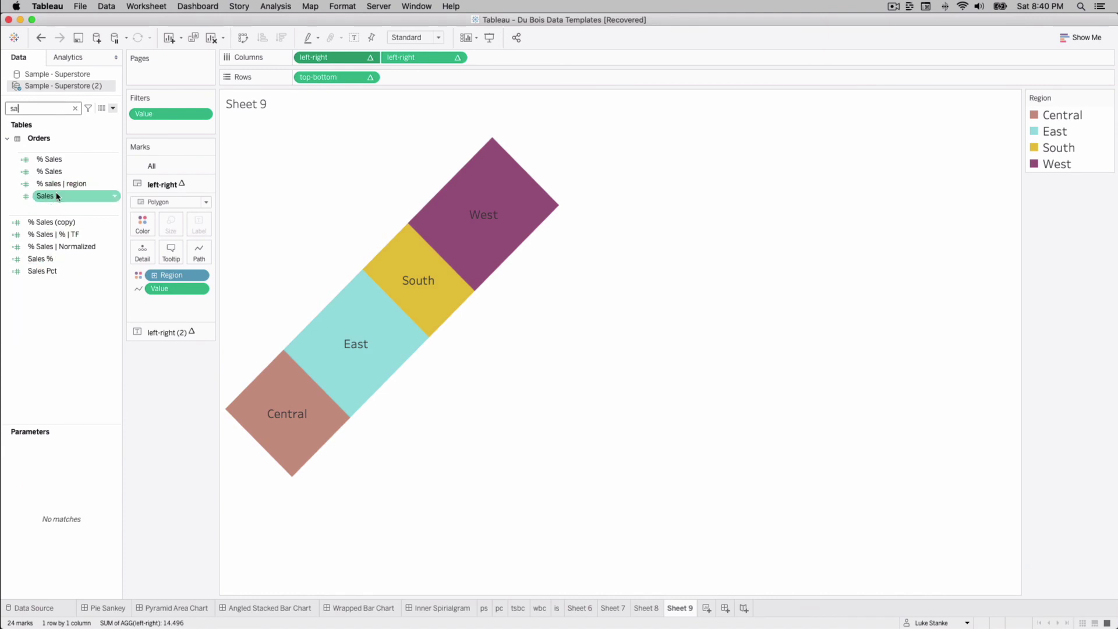
# Add Sales to the left-right (2) Text marks so totals appear under region names.
pyautogui.click(165, 332)
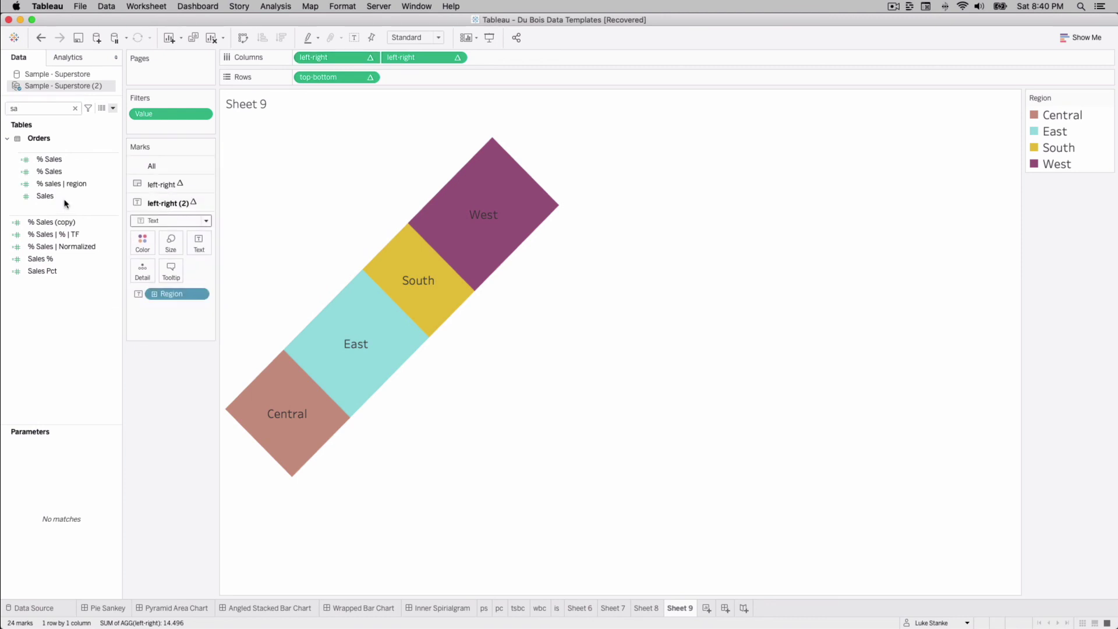
pyautogui.moveTo(69, 202); pyautogui.dragTo(197, 244)
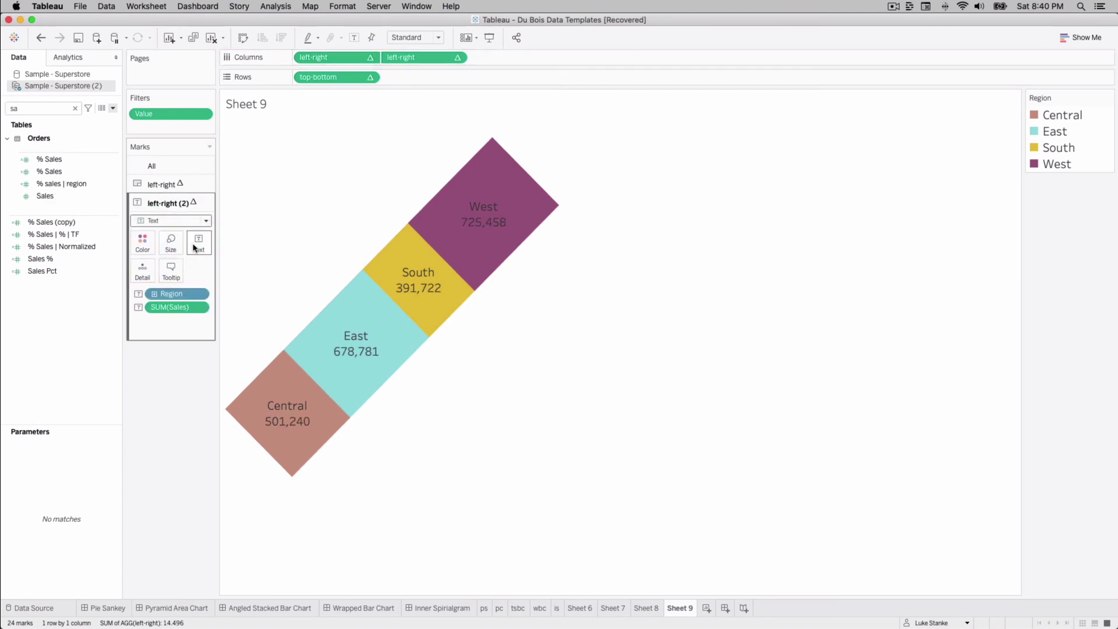